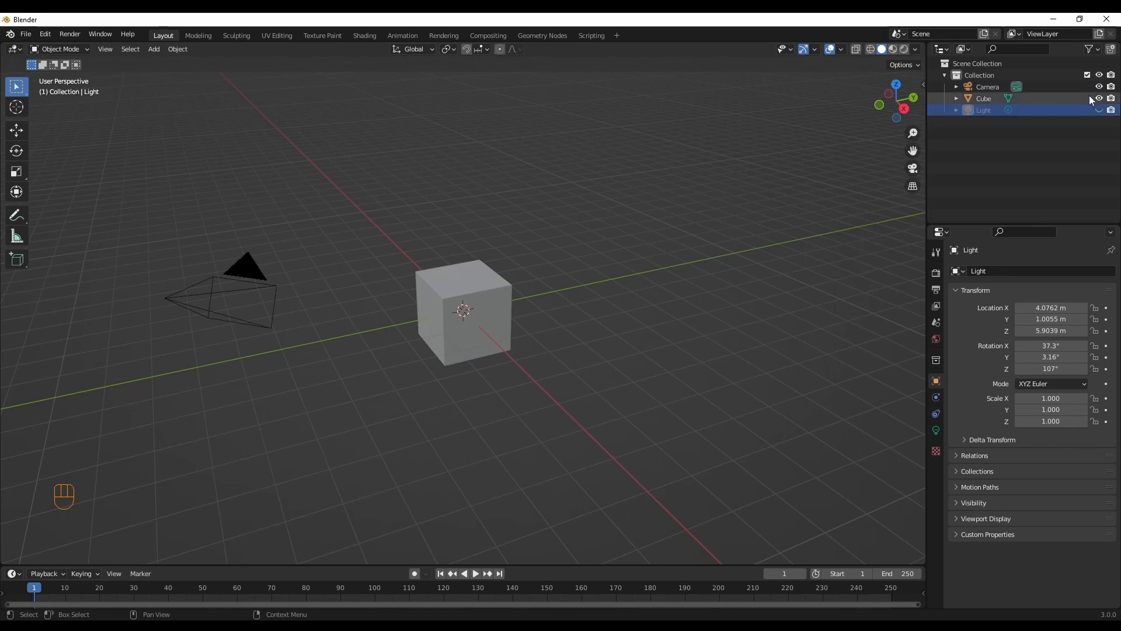
Add a Subdivision Surface modifier to the cube.
left_click(492, 337)
middle_click_drag(568, 269, 525, 343)
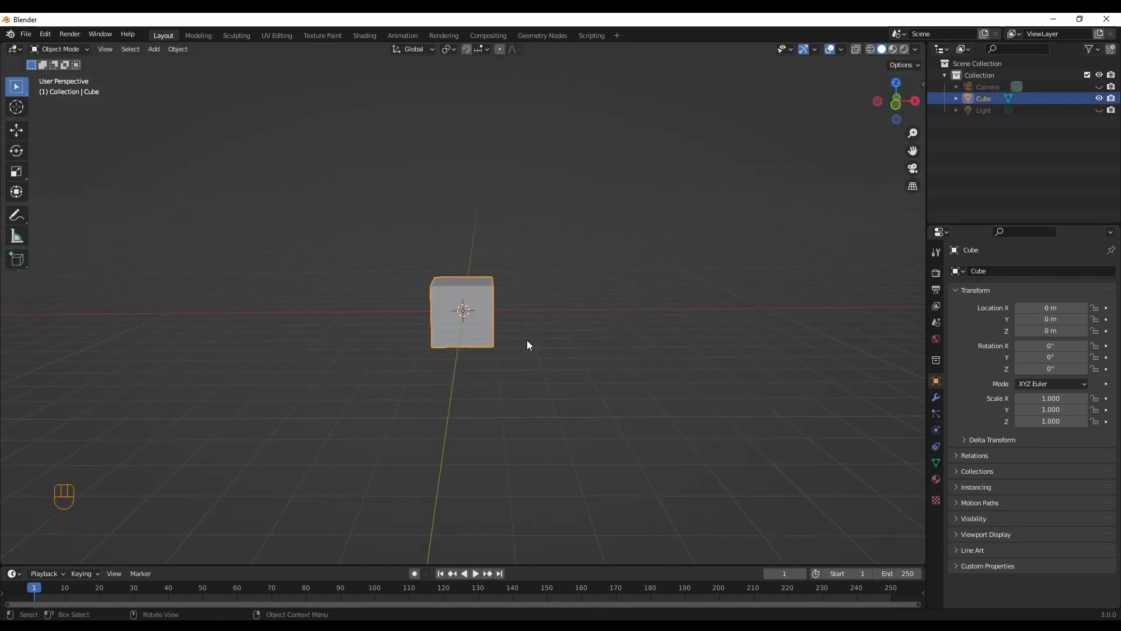
scroll(543, 353, "up", 5)
scroll(590, 357, "down", 3)
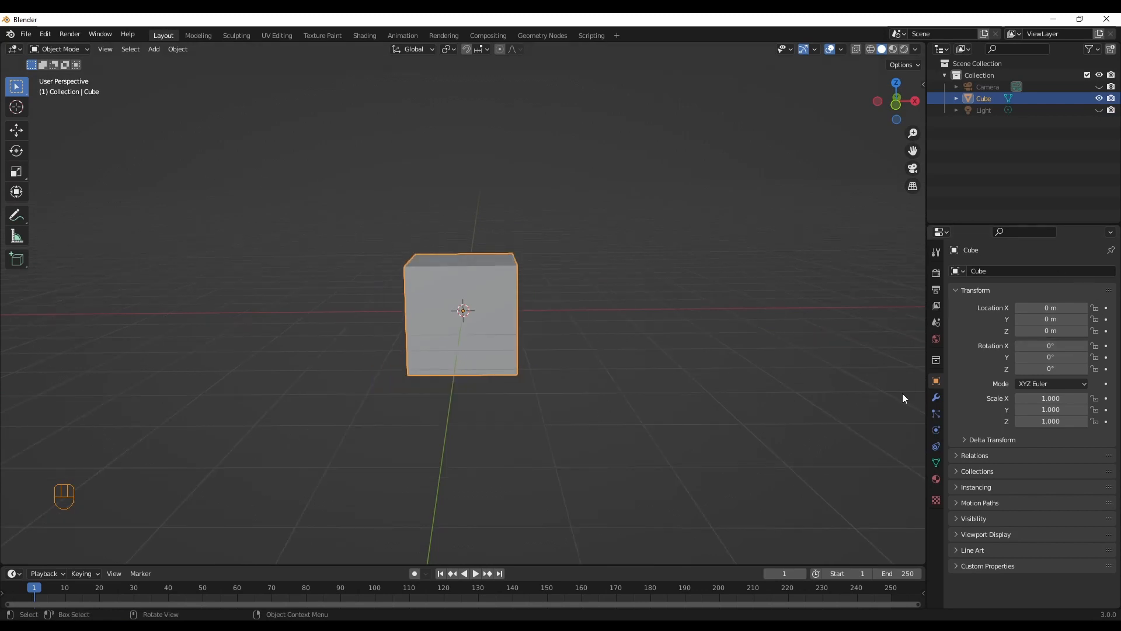
left_click(937, 399)
left_click(979, 271)
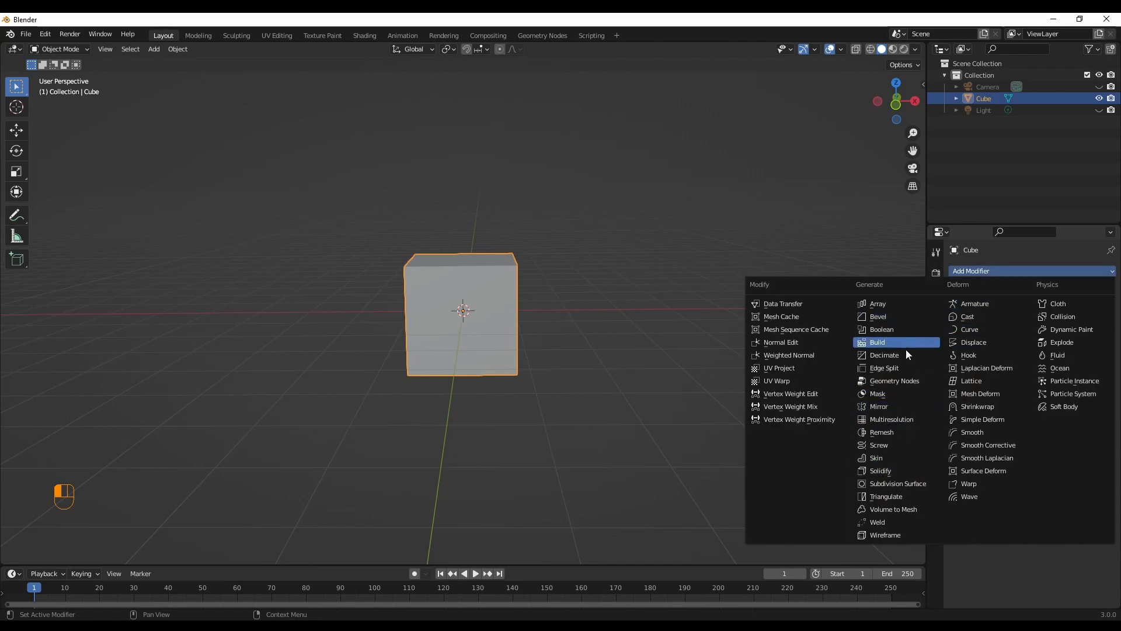
left_click(909, 484)
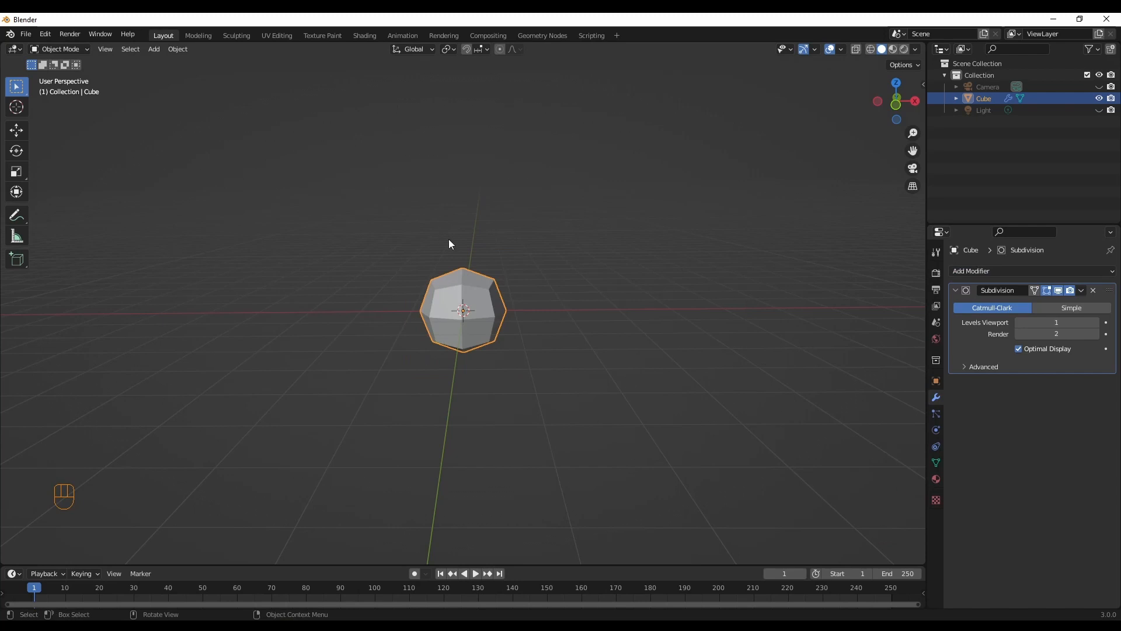
Set the Subdivision modifier's viewport and render levels both to 3.
left_click(1095, 322)
left_click(1095, 323)
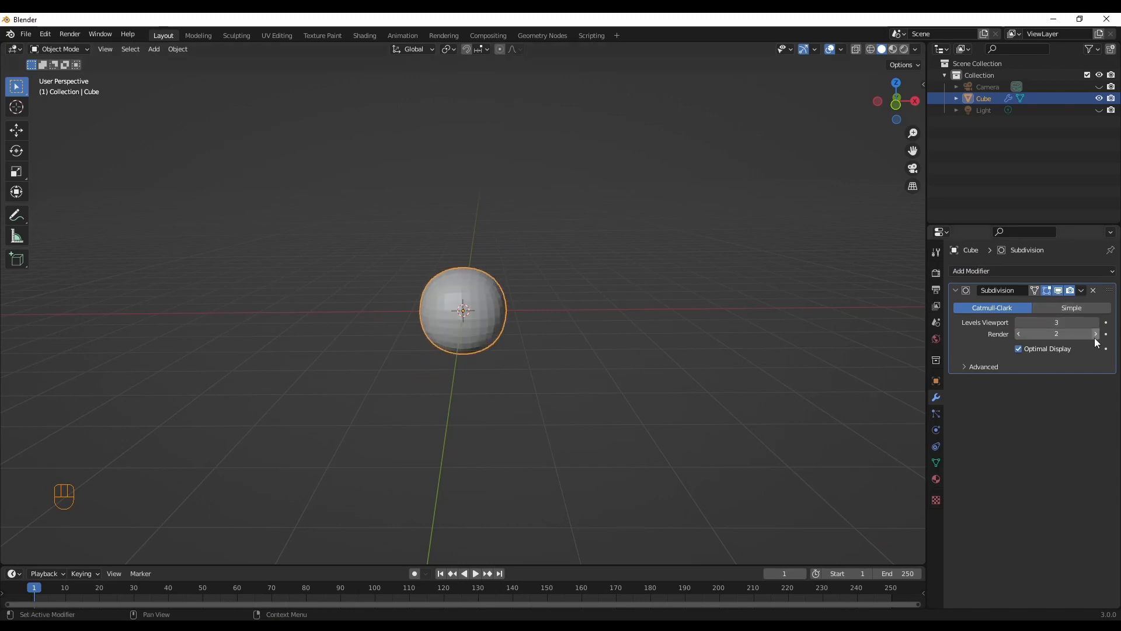
left_click(1095, 333)
Switch to the front orthographic view and enter Edit Mode on the cube.
scroll(552, 343, "up", 2)
middle_click_drag(560, 356, 586, 375, "shift")
key("grave")
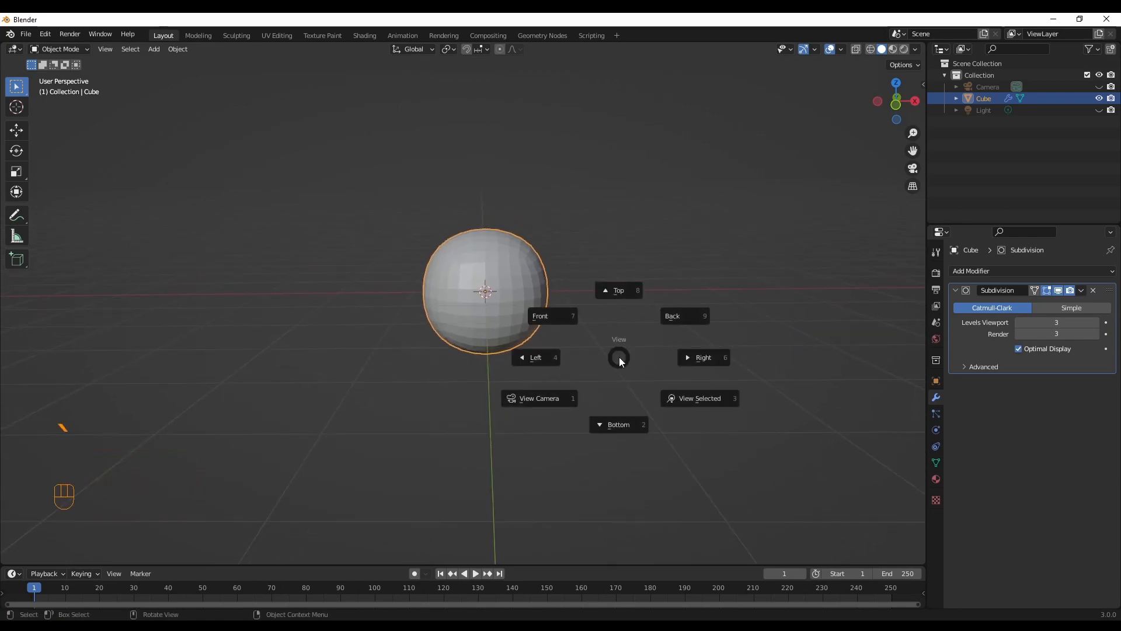
key("grave")
key("grave")
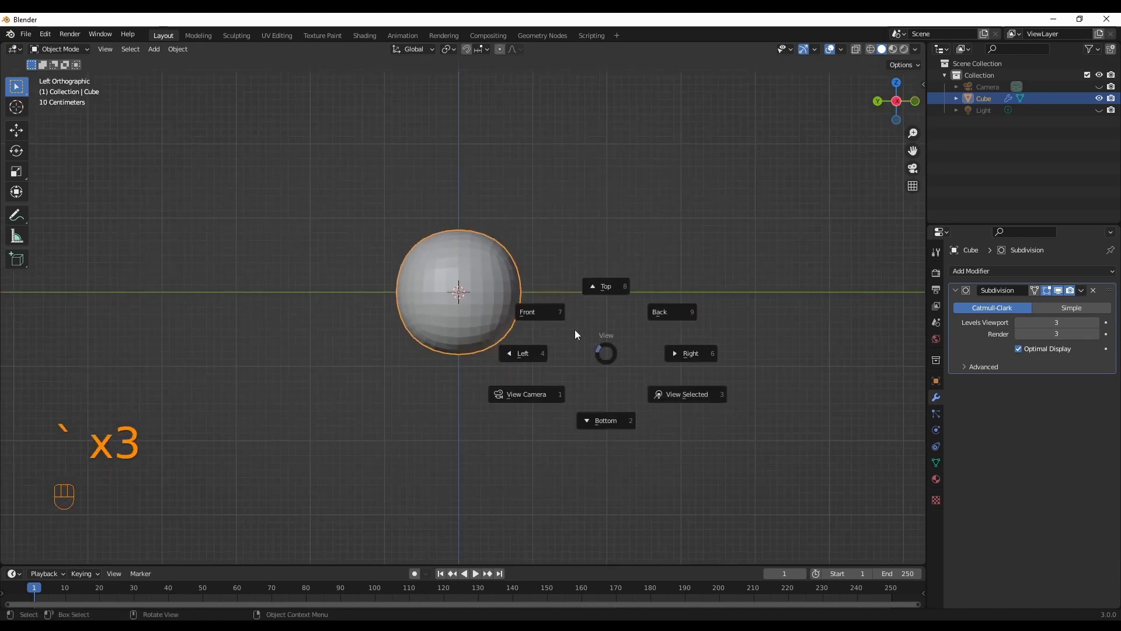
left_click(897, 101)
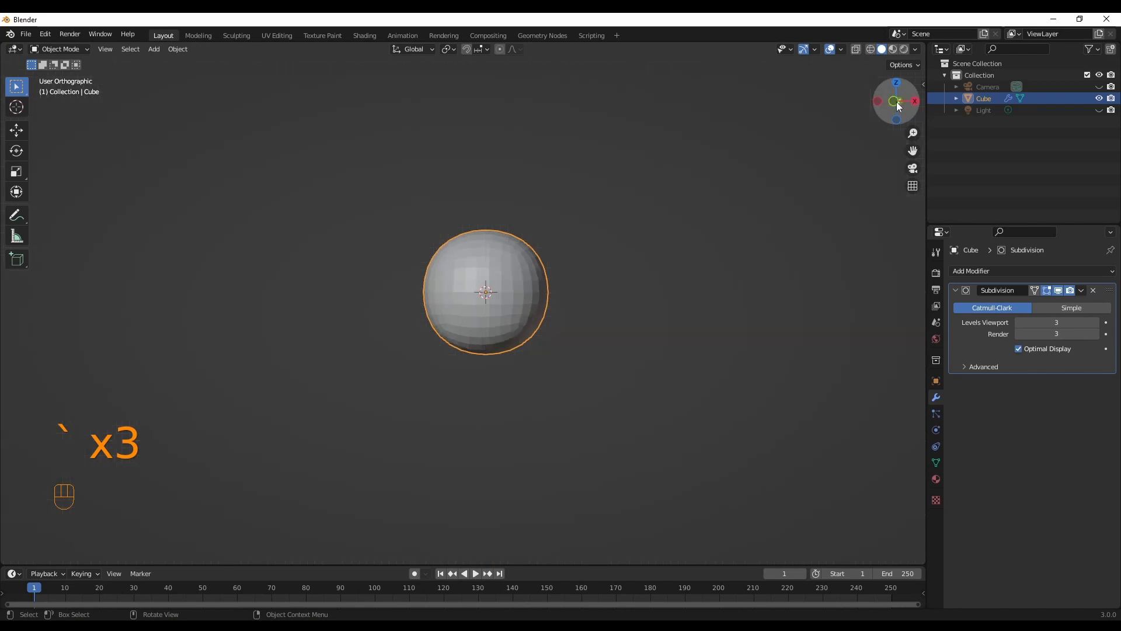
left_click(897, 101)
middle_click_drag(656, 349, 663, 376, "shift")
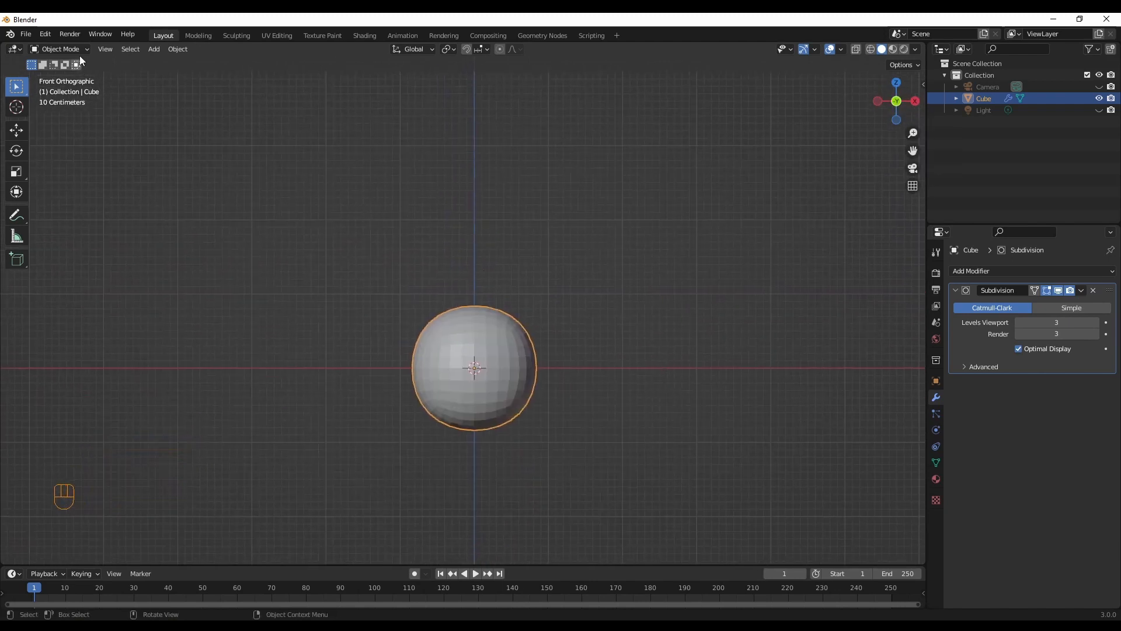
left_click(63, 49)
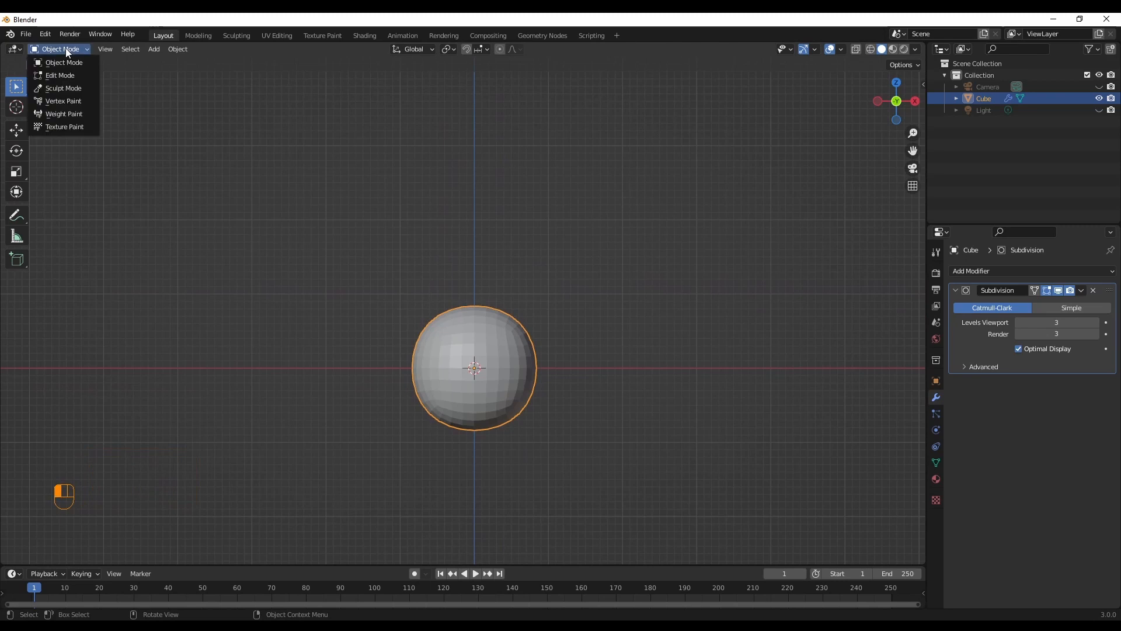
left_click(77, 76)
scroll(498, 416, "up", 2)
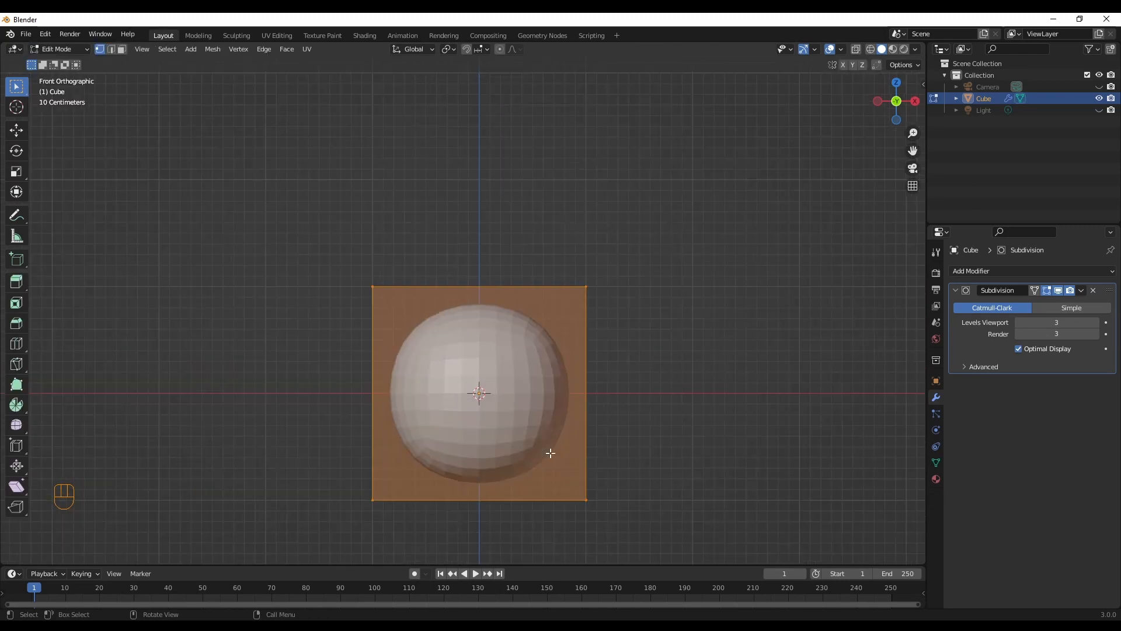
middle_click_drag(666, 463, 683, 413, "shift")
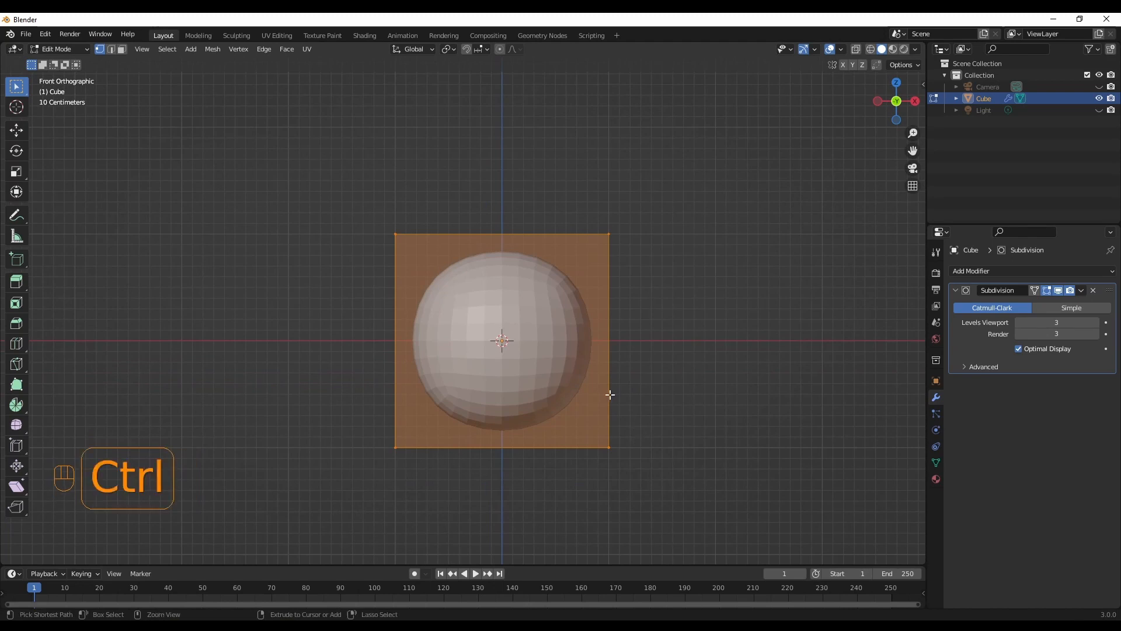
Add a centred horizontal loop cut around the cube, working from the left orthographic view.
key("ctrl+r")
key("ctrl+r")
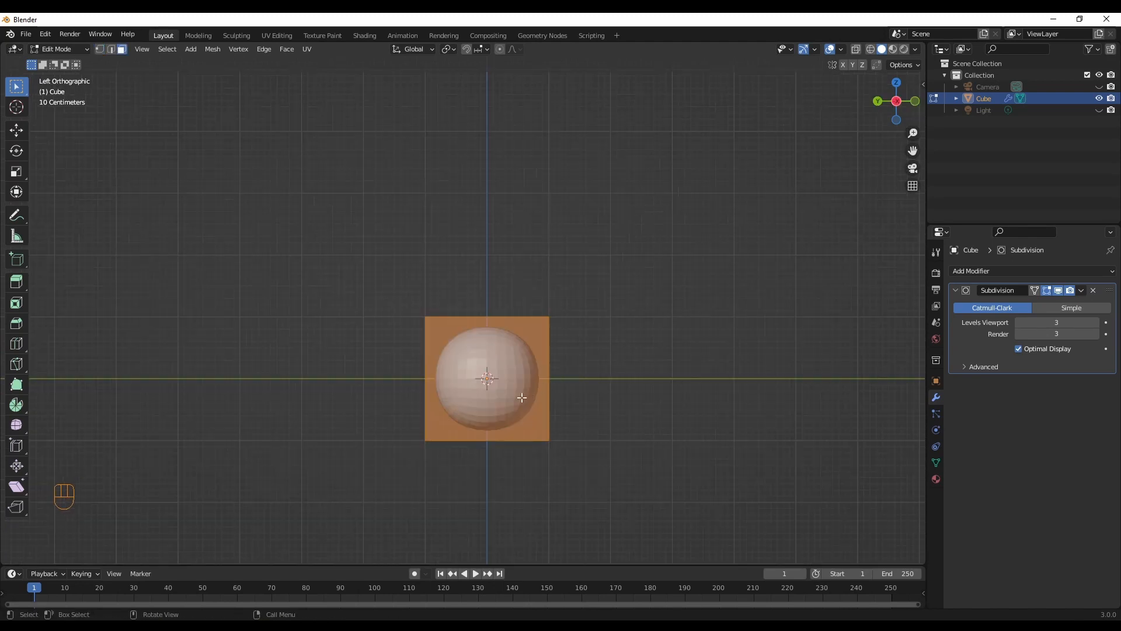
key("ctrl+r")
key("ctrl+r")
left_click(510, 377)
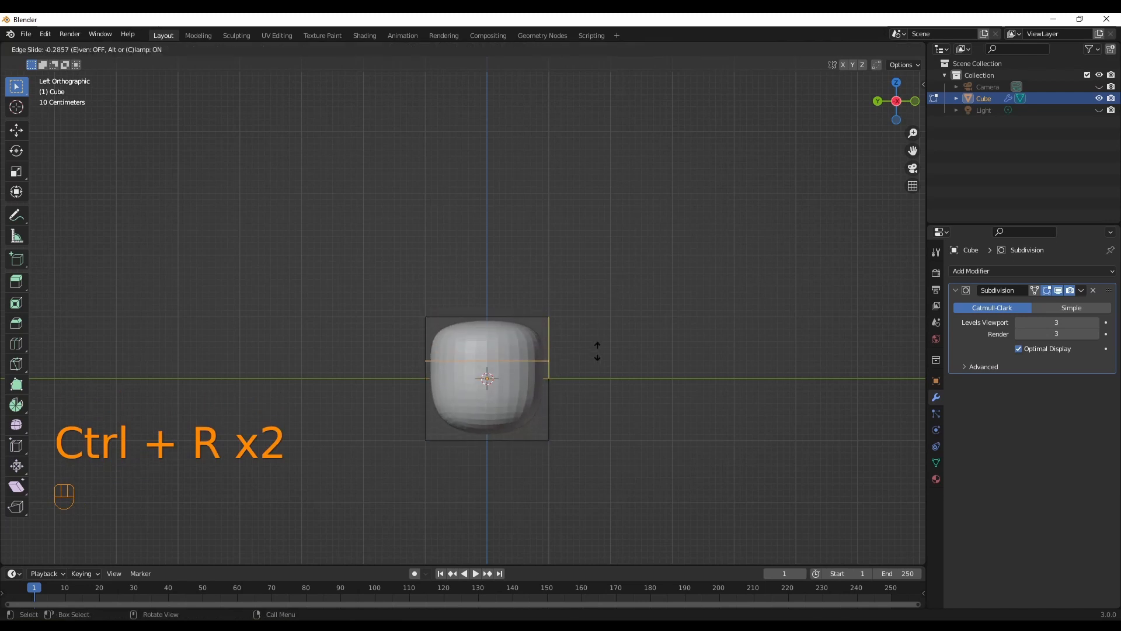
right_click(587, 379)
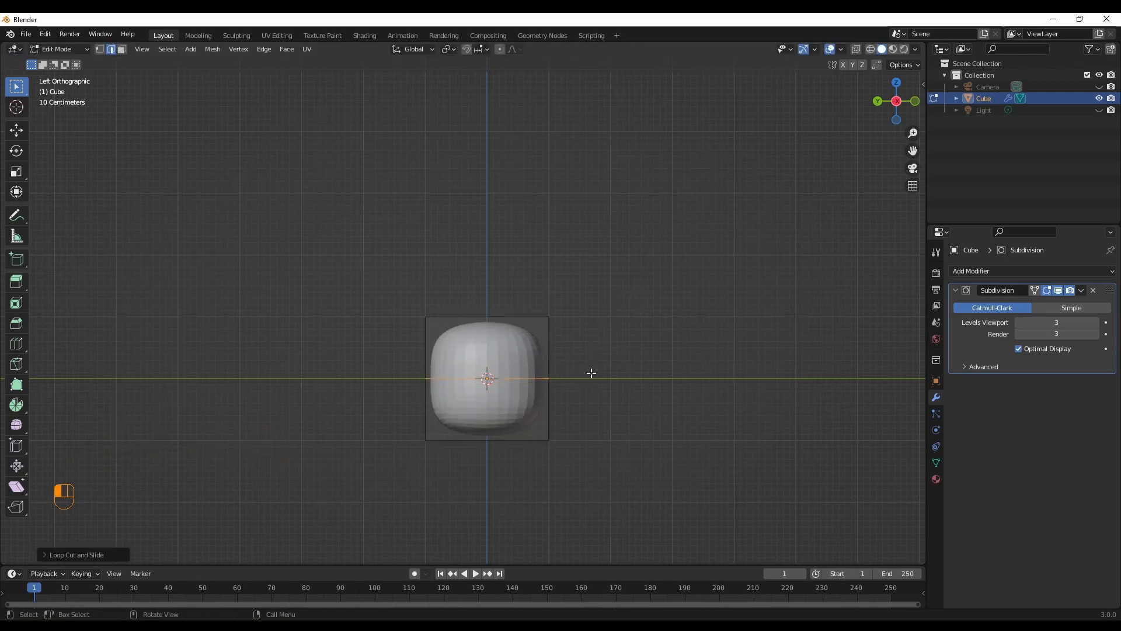
Extrude the whole upper half of the cube, including hidden geometry, about 1.18 m upward along global Z.
left_click_drag(656, 286, 284, 392)
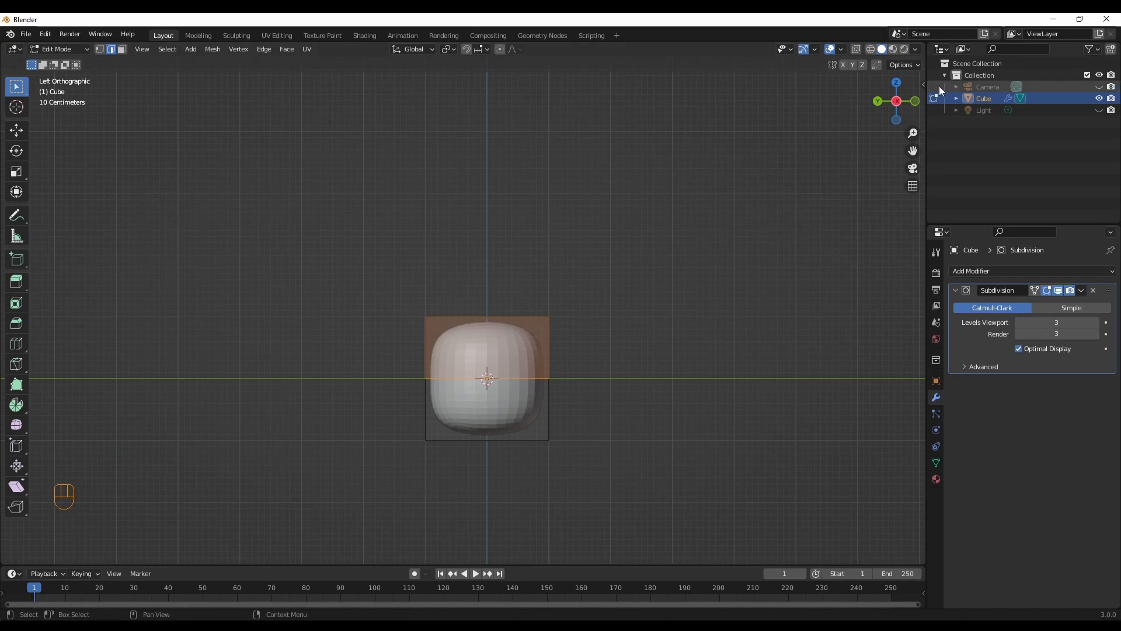
left_click(856, 49)
left_click(681, 359)
left_click_drag(678, 284, 339, 392)
key("e")
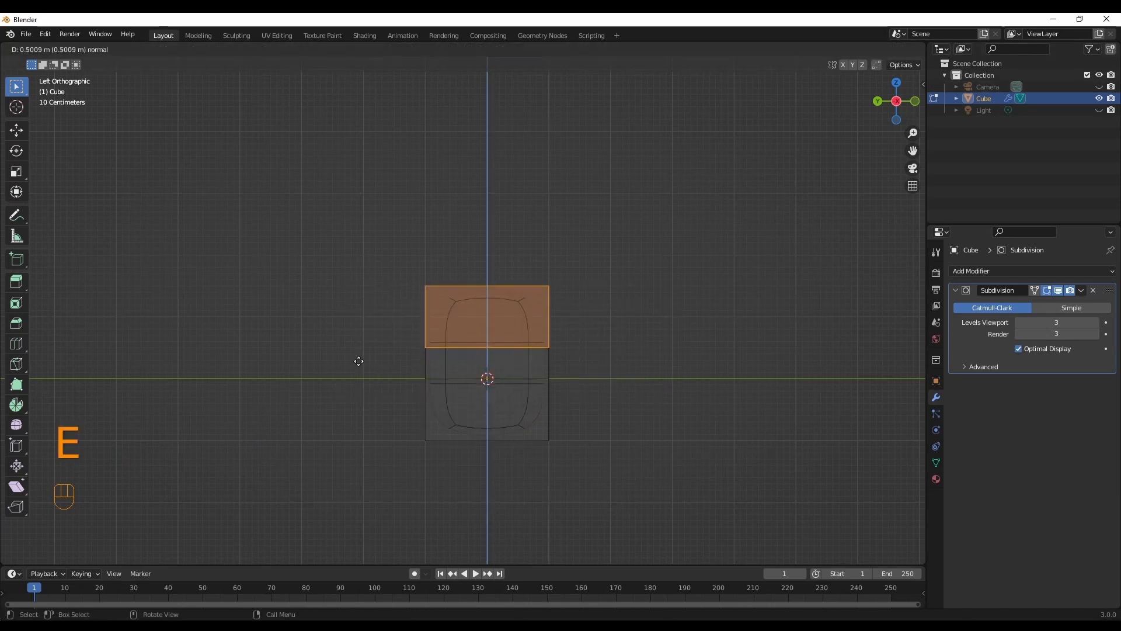
key("z")
key("z")
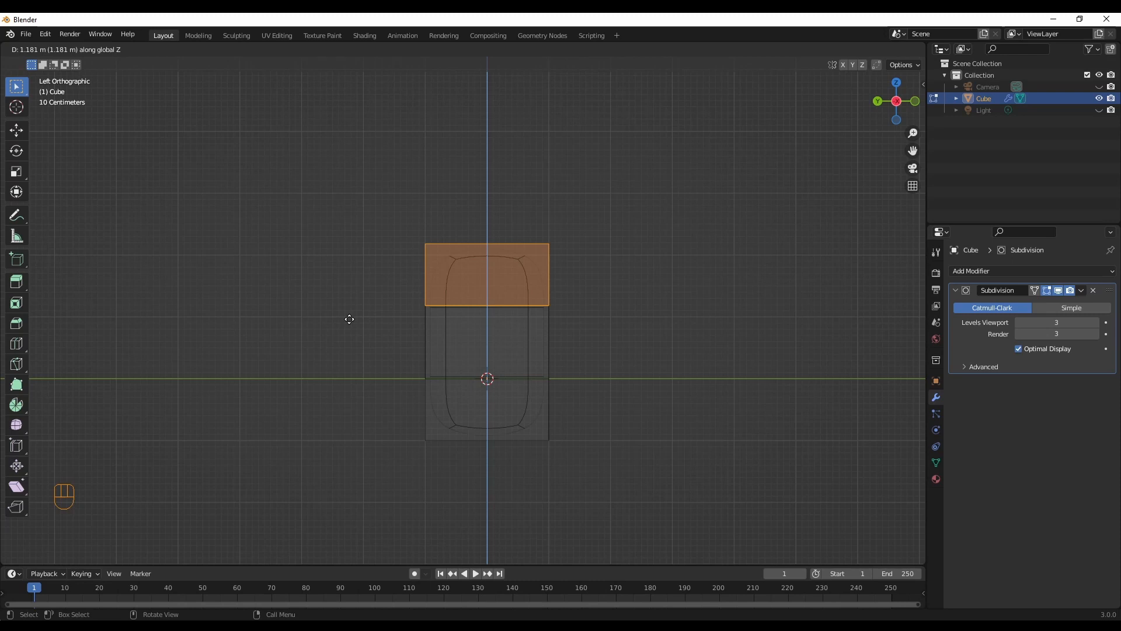
left_click(349, 319)
left_click(724, 360)
key("alt+z")
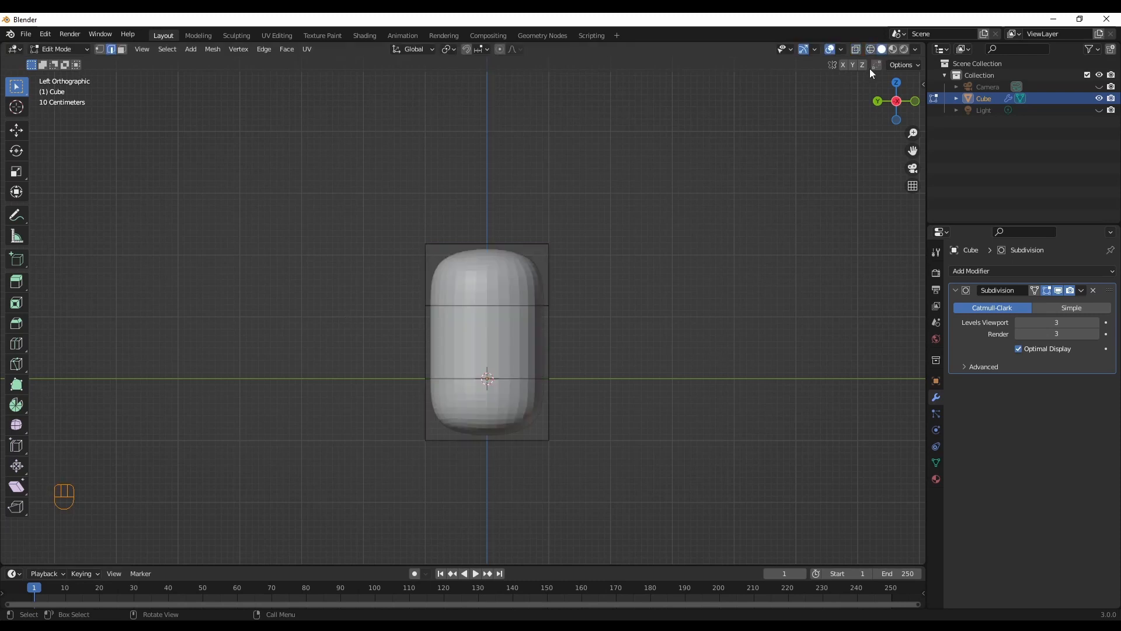
In wireframe, move the lower middle edge loop about 0.74 m down along Z, close to the base.
left_click_drag(625, 268, 354, 324)
left_click_drag(600, 368, 381, 409)
left_click_drag(594, 374, 402, 389)
left_click(871, 49)
left_click_drag(585, 364, 350, 395)
key("g")
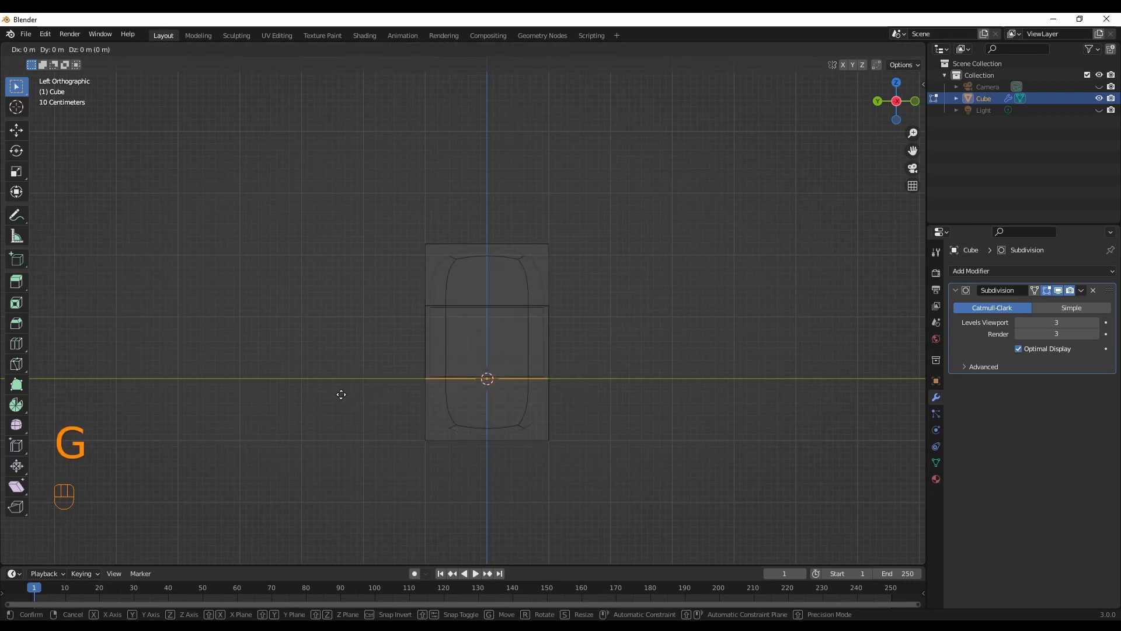
key("z")
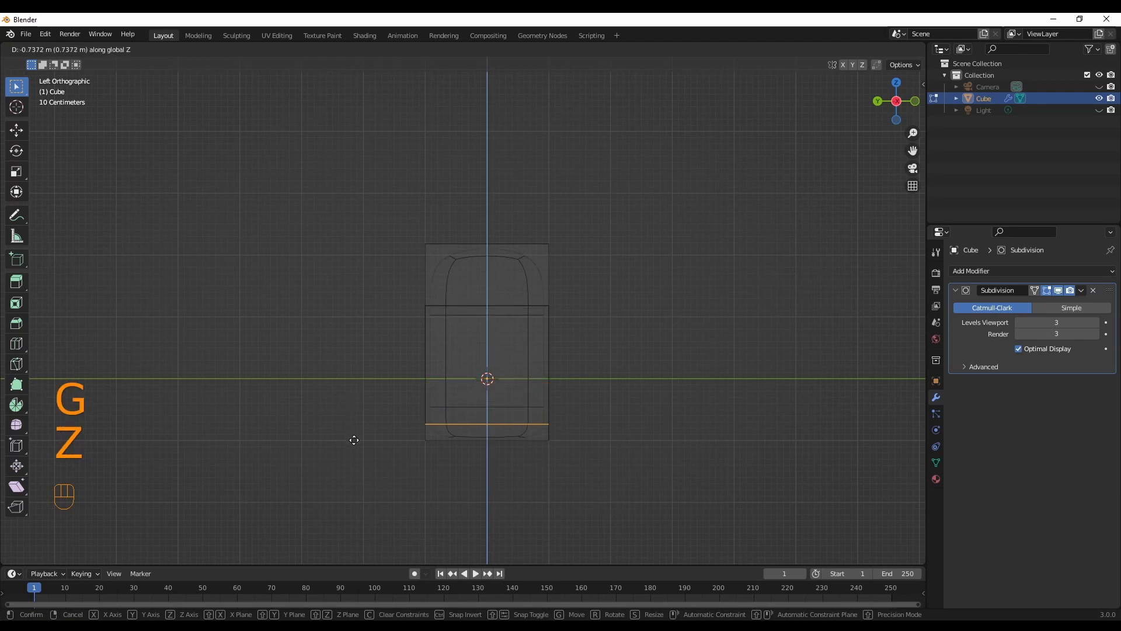
left_click(354, 439)
Move the upper middle edge loop up along Z to the top edge of the body.
left_click_drag(595, 294, 380, 326)
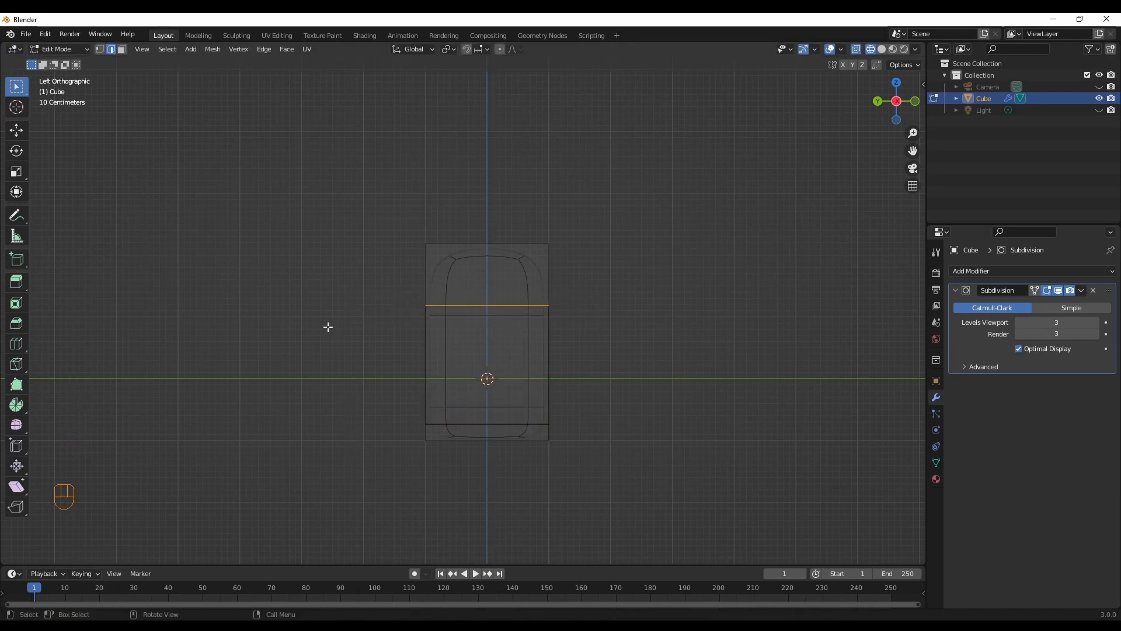
key("g")
key("z")
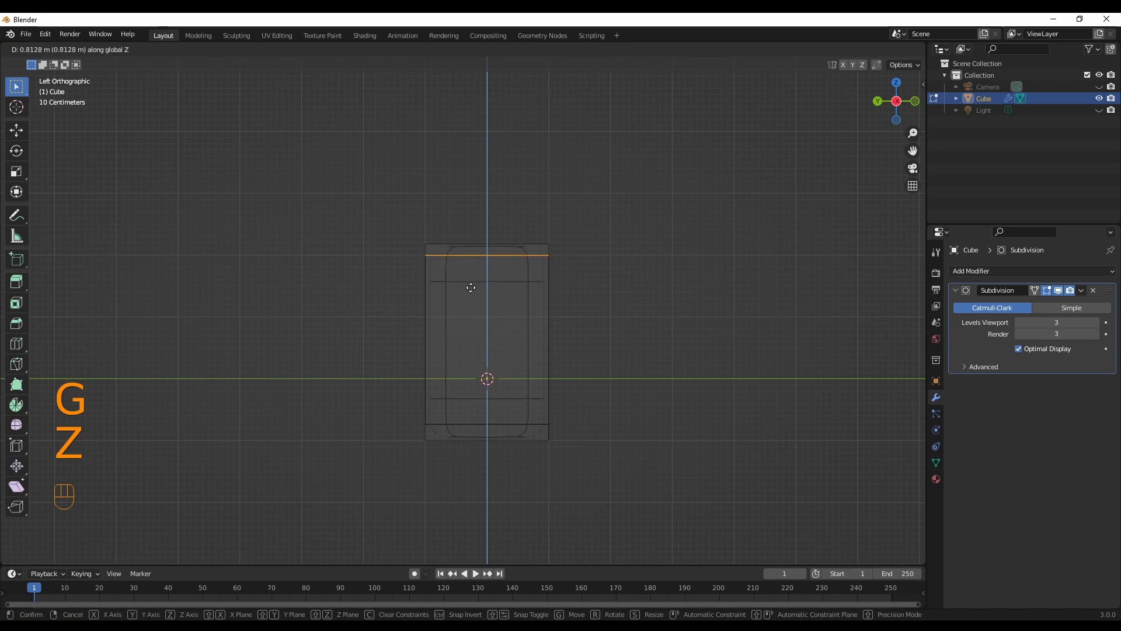
left_click(501, 265)
Inset the top face slightly to form a thin rim.
middle_click_drag(648, 298, 643, 335)
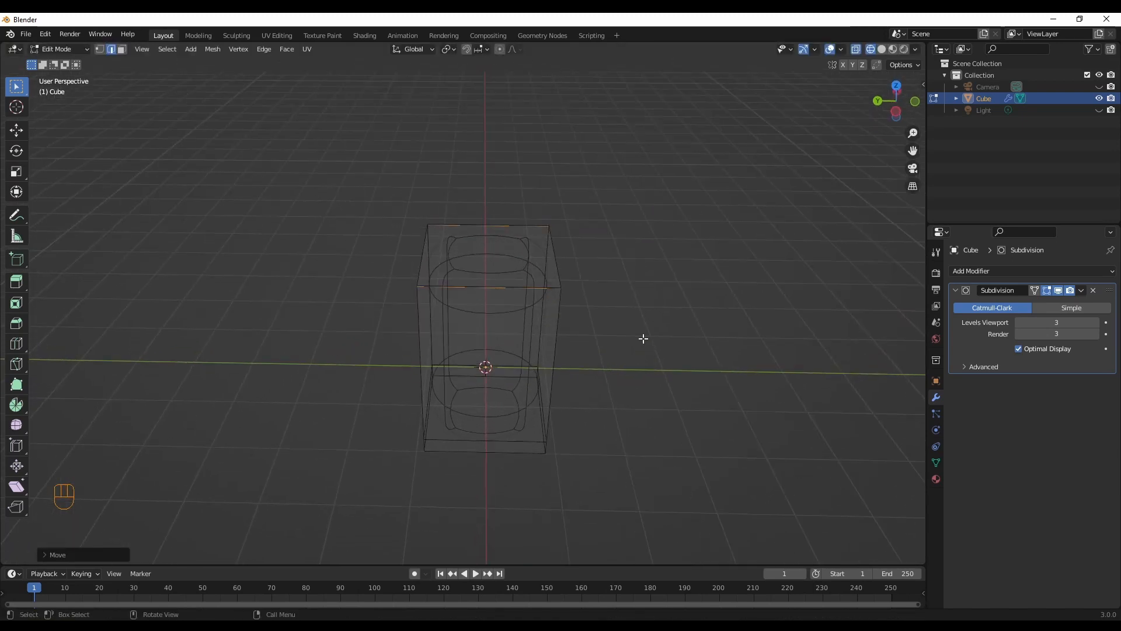
left_click(511, 256)
key("i")
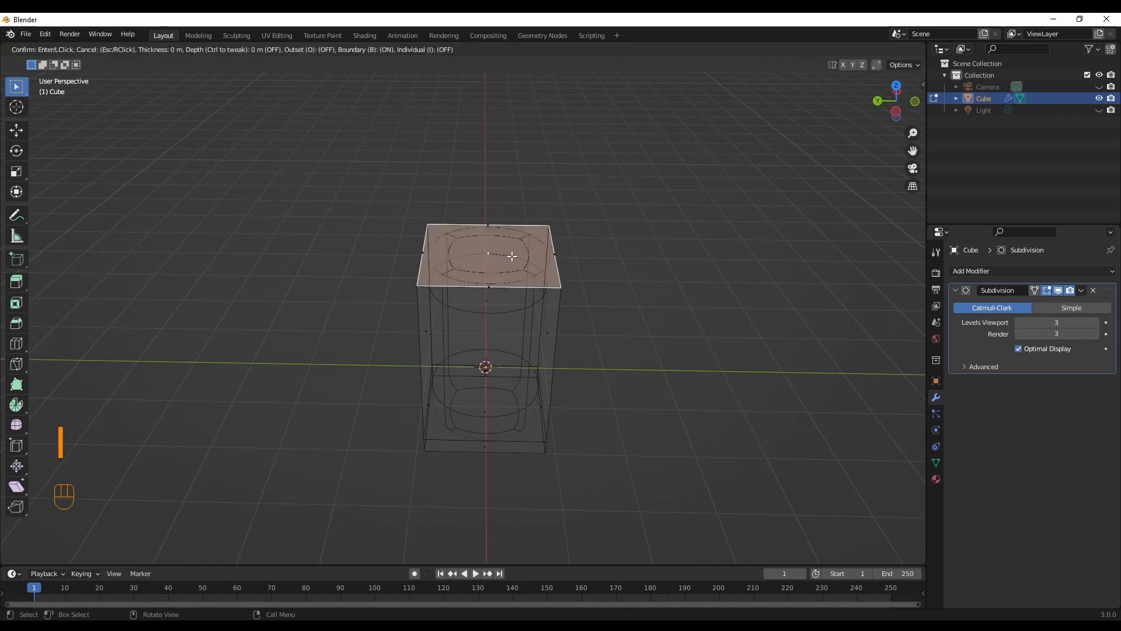
left_click(502, 252)
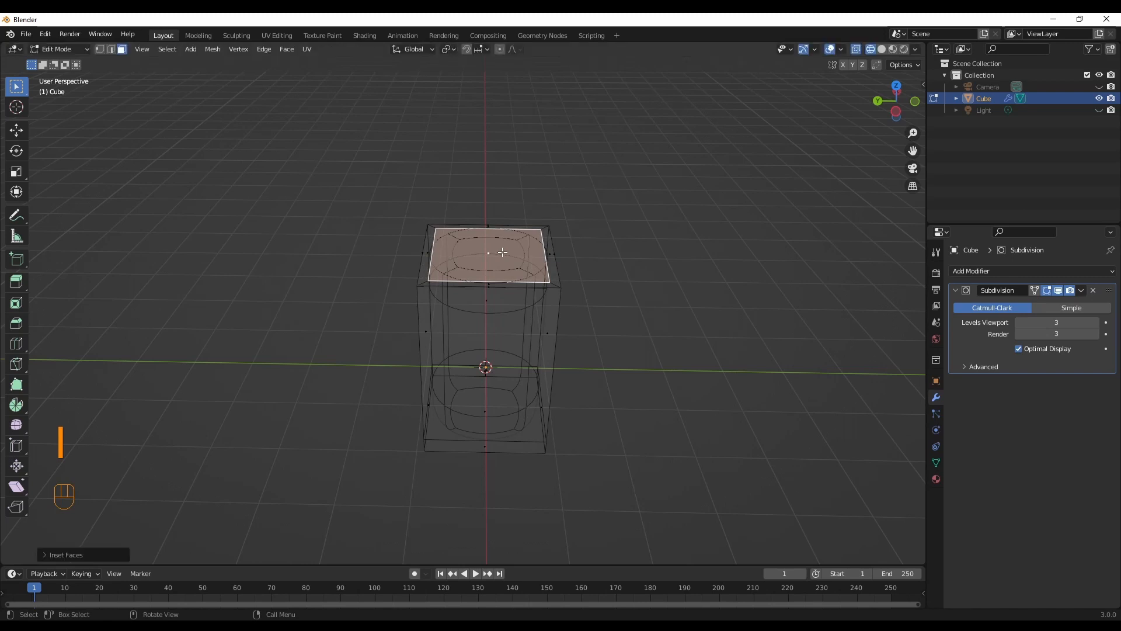
Extrude the inset top face about 3.04 m down along global Z to hollow the body, and check it in solid shading.
middle_click_drag(678, 353, 675, 321)
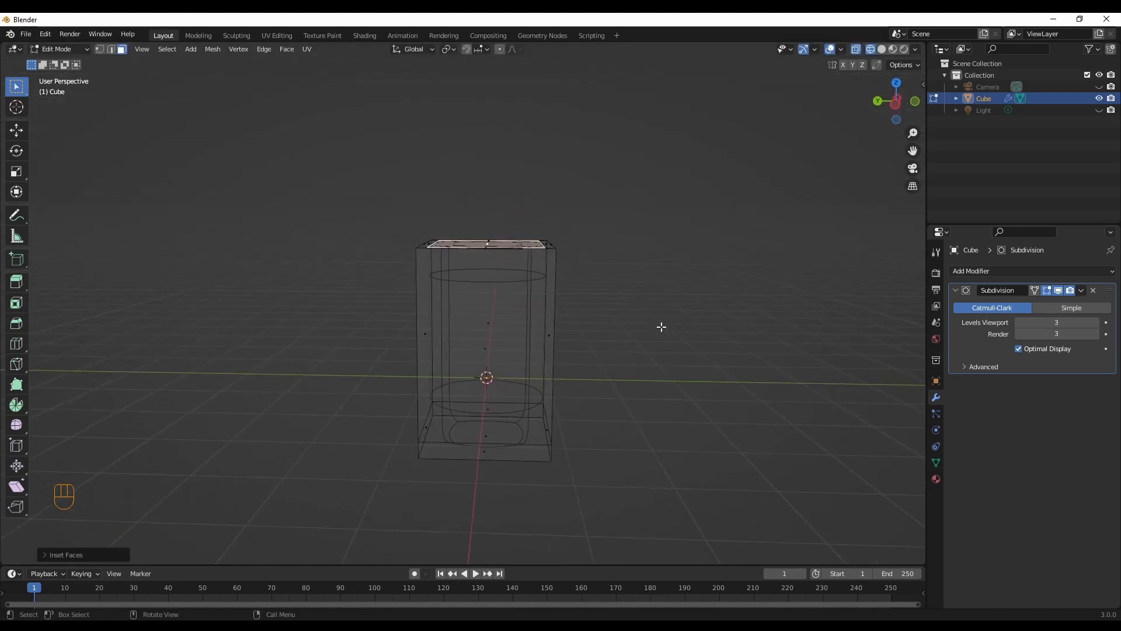
key("e")
key("z")
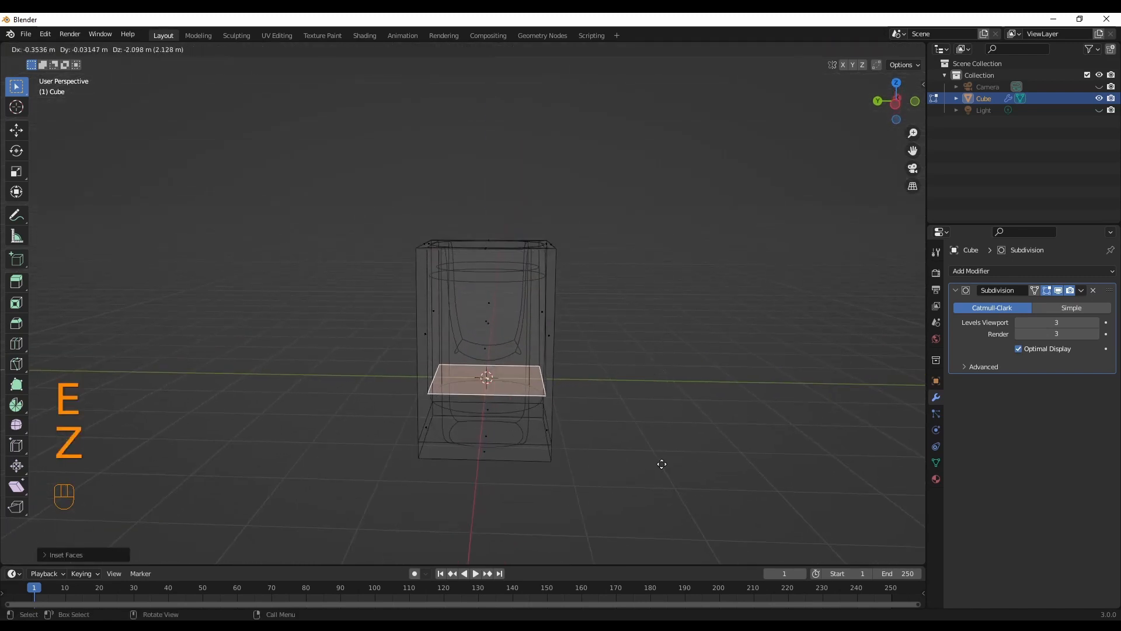
key("z")
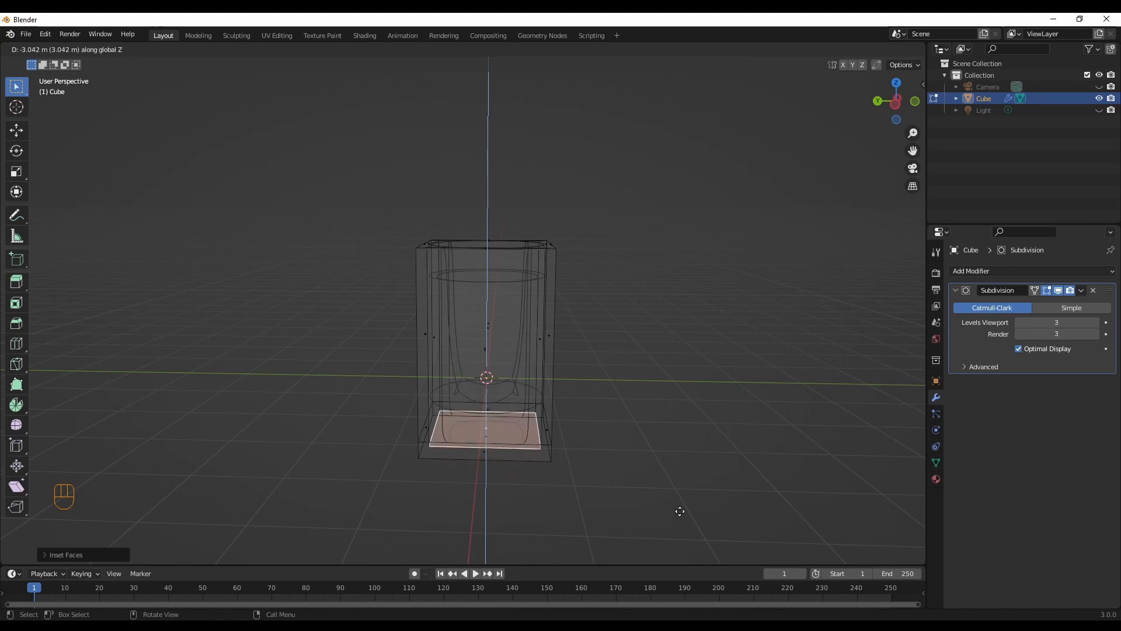
left_click(680, 511)
middle_click_drag(645, 426, 681, 437)
left_click(883, 50)
mouse_move(727, 368)
middle_mouse_down()
mouse_move(713, 376)
mouse_move(699, 314)
mouse_move(711, 297)
mouse_move(706, 331)
middle_mouse_up()
Lower all the top rim vertices about 0.69 m along Z in the left wireframe view, and inspect the cup in solid shading.
left_click(856, 49)
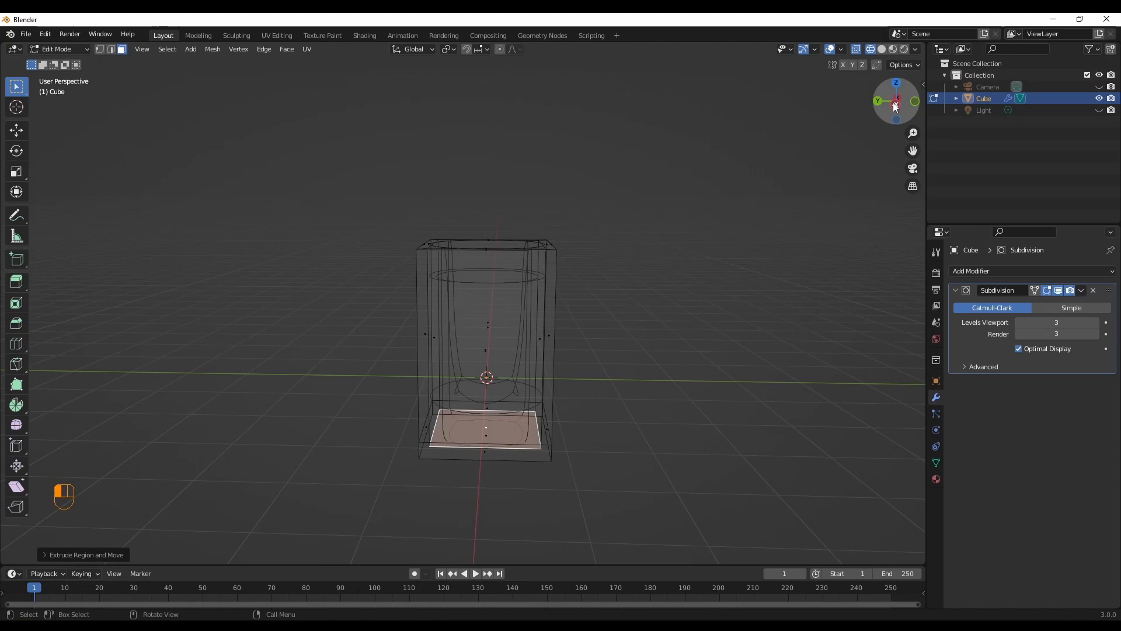
left_click(896, 101)
left_click_drag(677, 219, 310, 359)
left_click_drag(606, 223, 368, 329)
left_click(100, 49)
left_click(629, 225)
left_click_drag(664, 208, 321, 322)
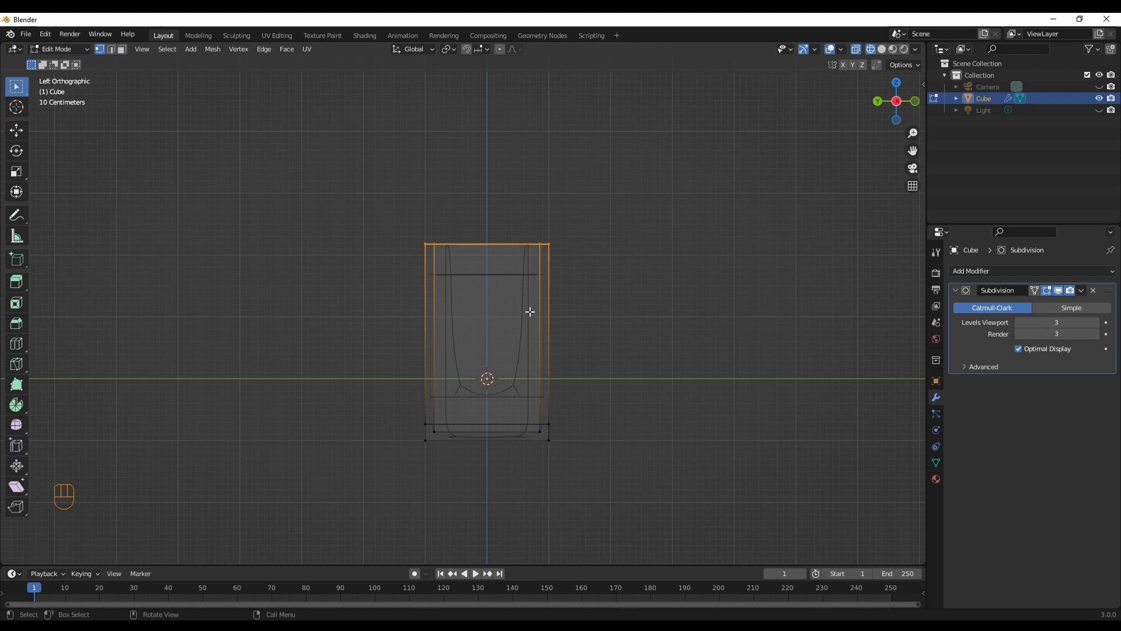
key("g")
key("z")
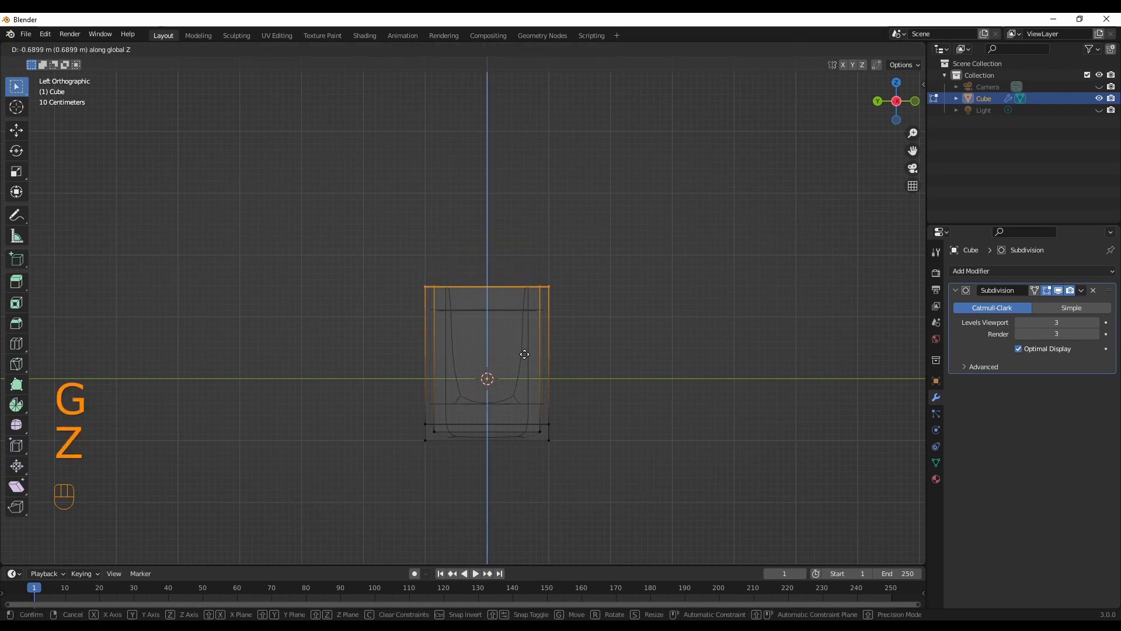
left_click(524, 355)
left_click(883, 50)
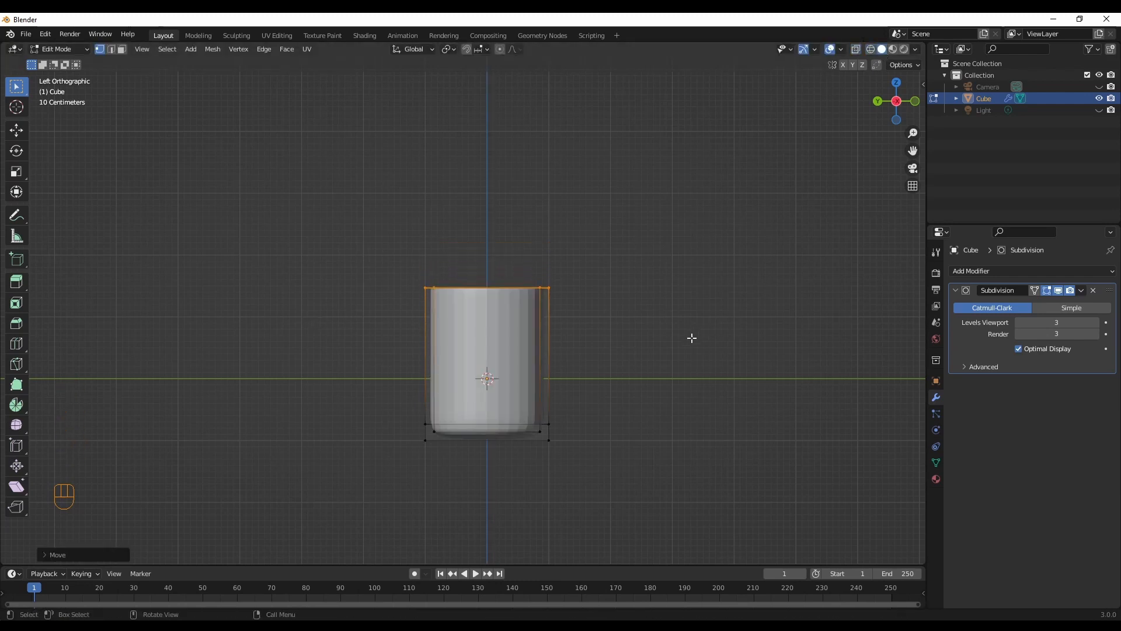
mouse_move(656, 328)
middle_mouse_down()
mouse_move(673, 396)
mouse_move(714, 425)
middle_mouse_up()
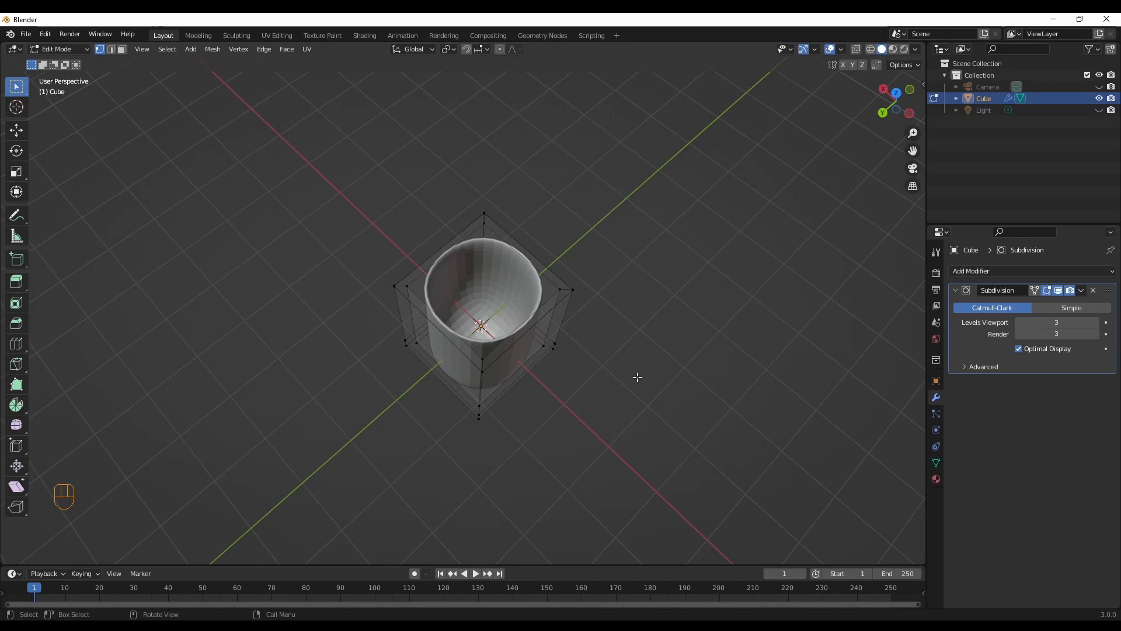
middle_click_drag(657, 389, 555, 402)
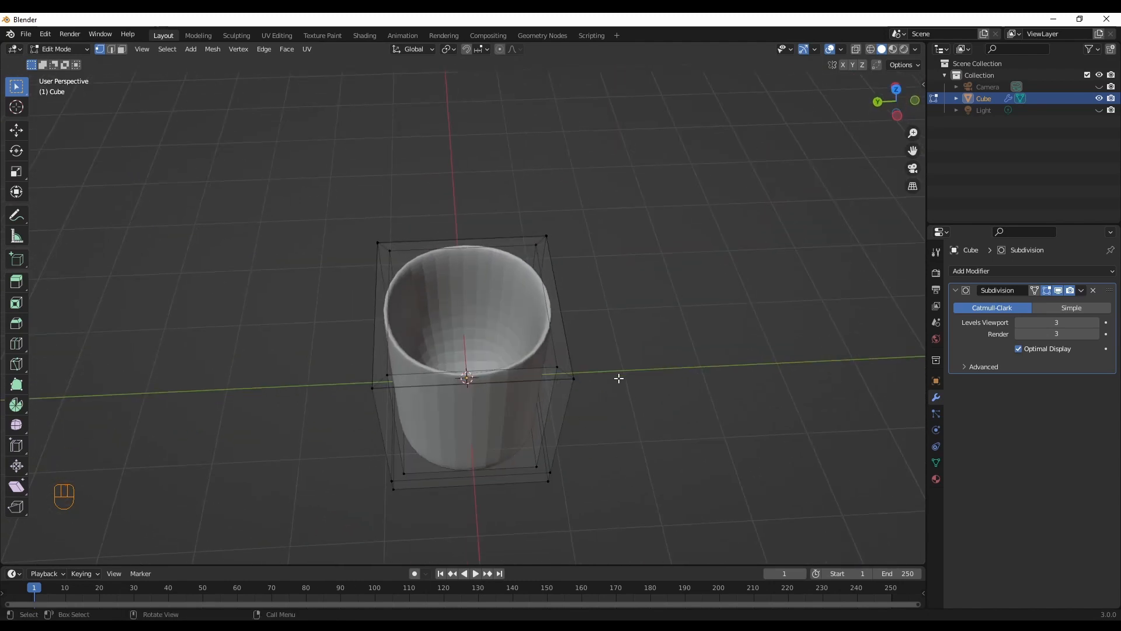
Apply Shade Smooth to the cup in Object Mode, and return to Edit Mode.
left_click(956, 292)
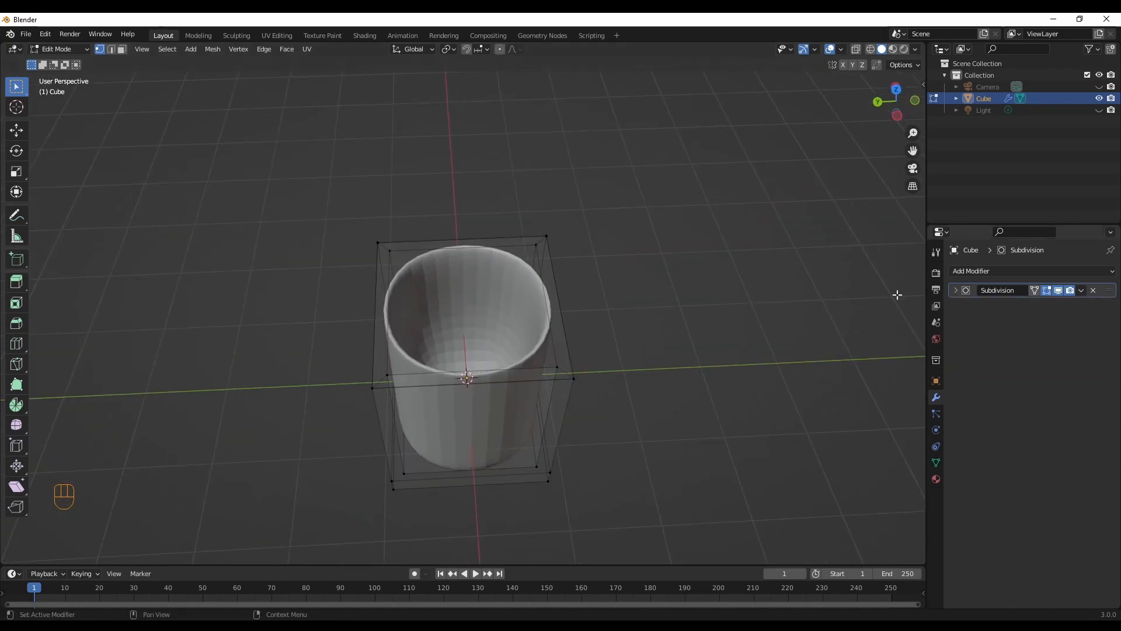
left_click(59, 49)
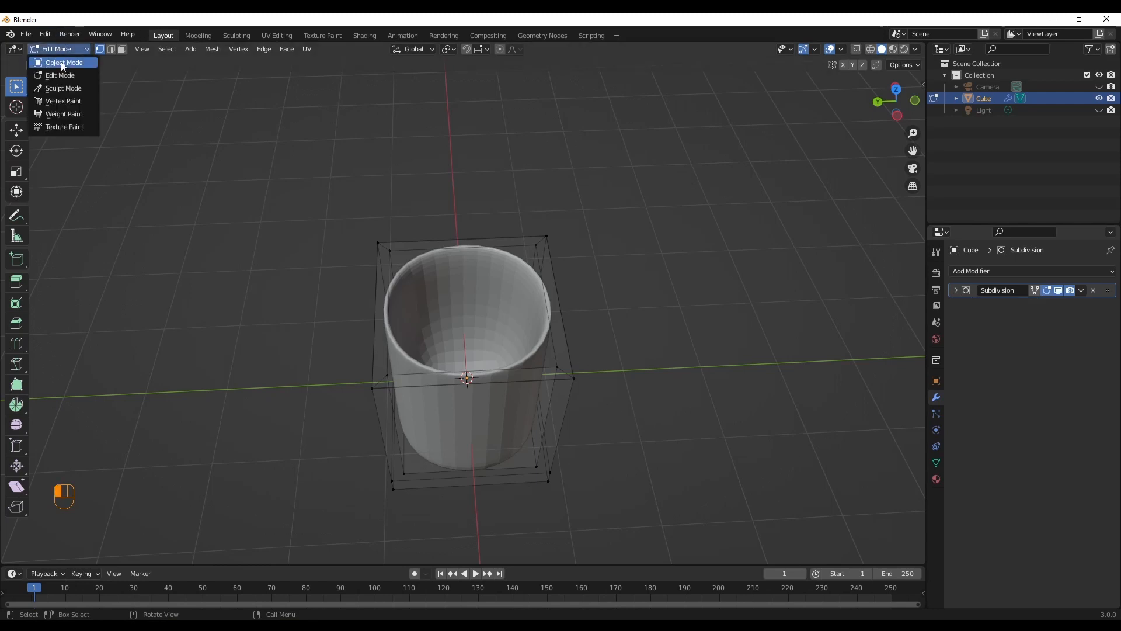
left_click(58, 57)
right_click(508, 410)
left_click(509, 409)
middle_click_drag(510, 409, 636, 433)
left_click(74, 49)
left_click(69, 75)
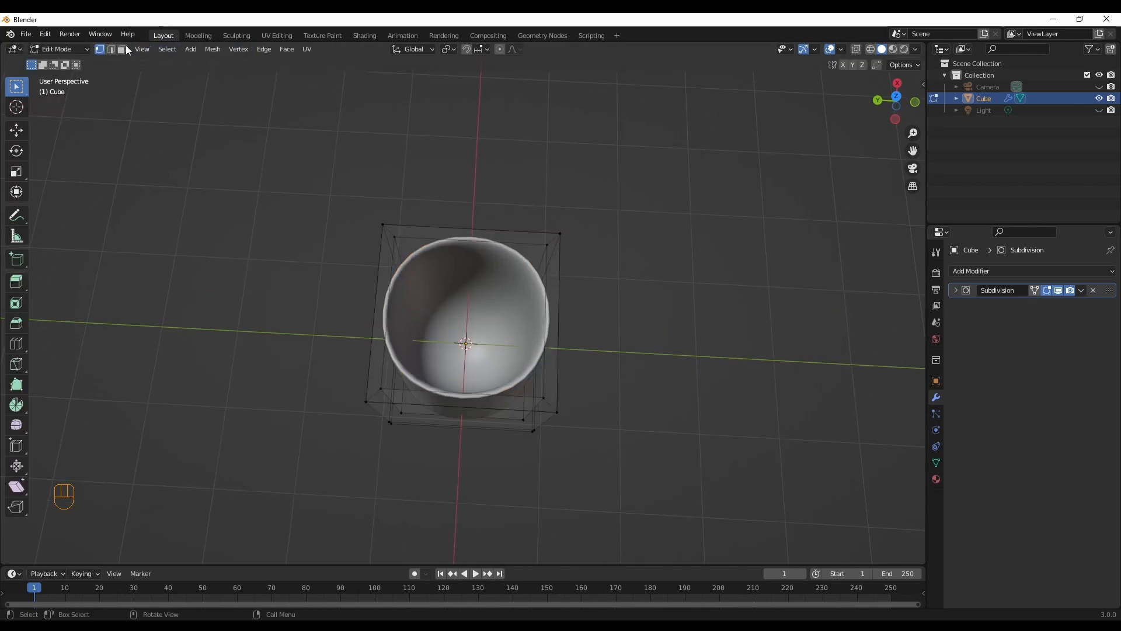
Inset the inside floor face of the cup slightly so that the inner bottom becomes flatter.
left_click(505, 371)
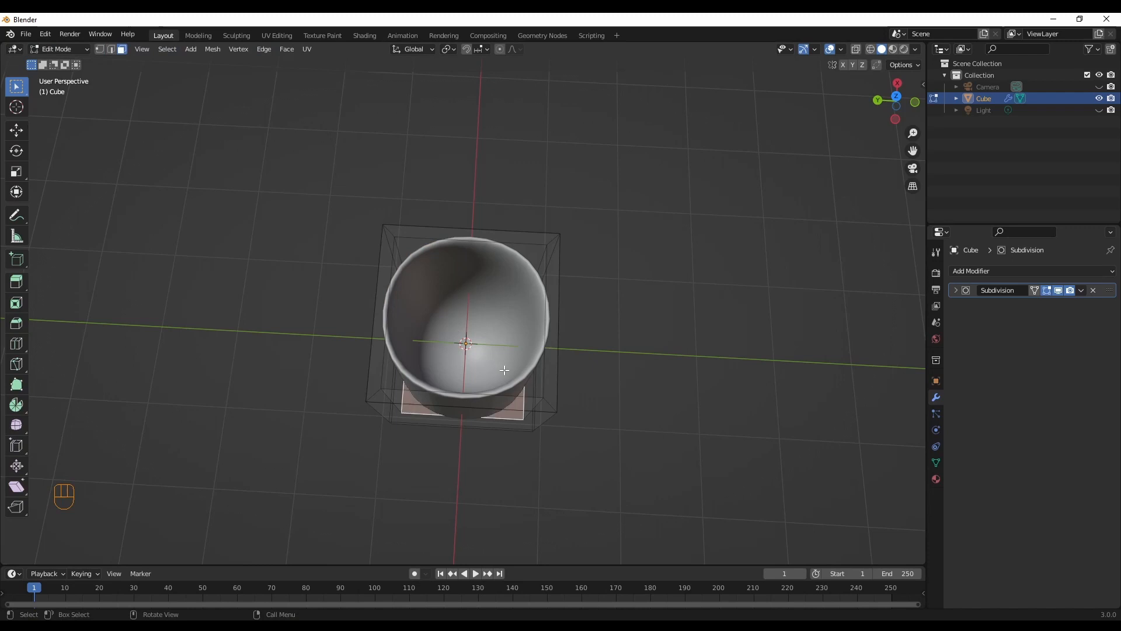
middle_click_drag(664, 405, 736, 430)
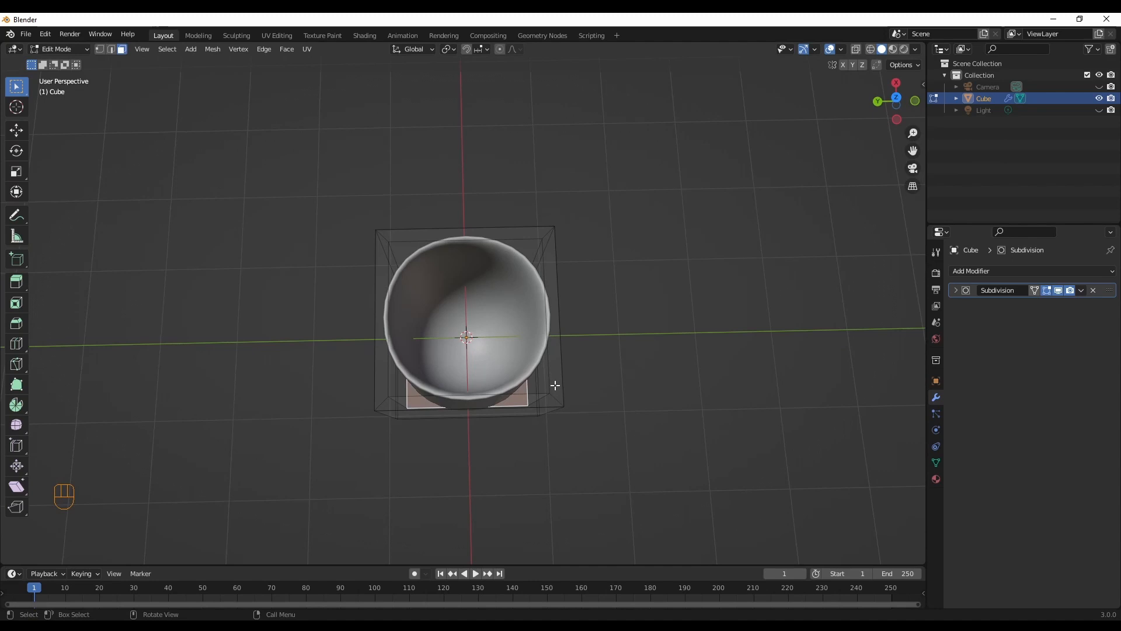
key("i")
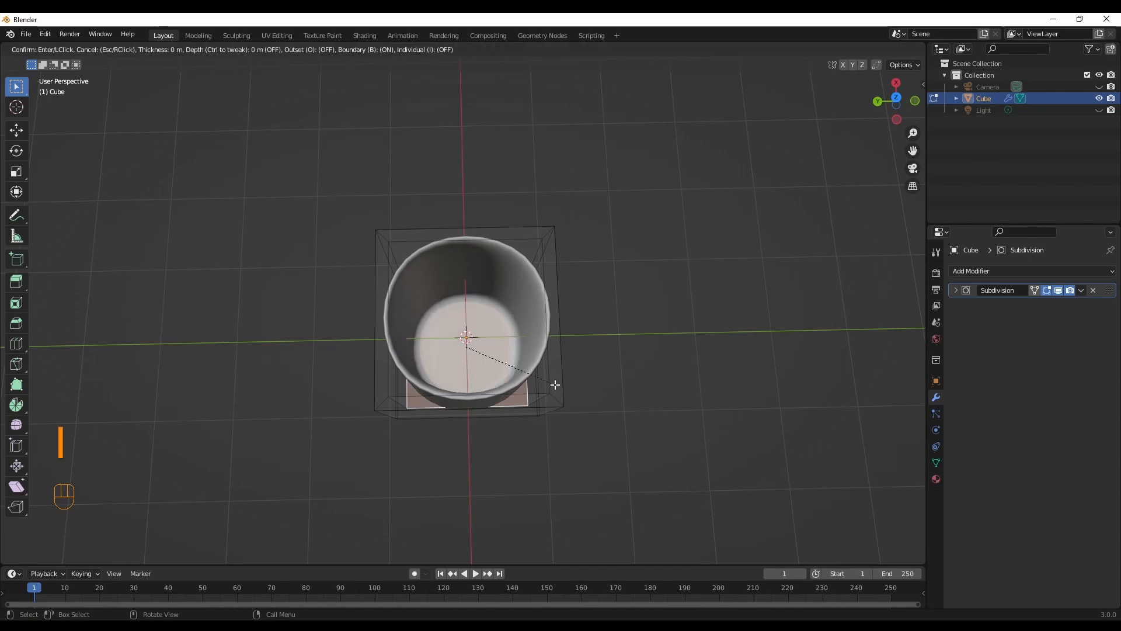
left_click(588, 396)
left_click(648, 411)
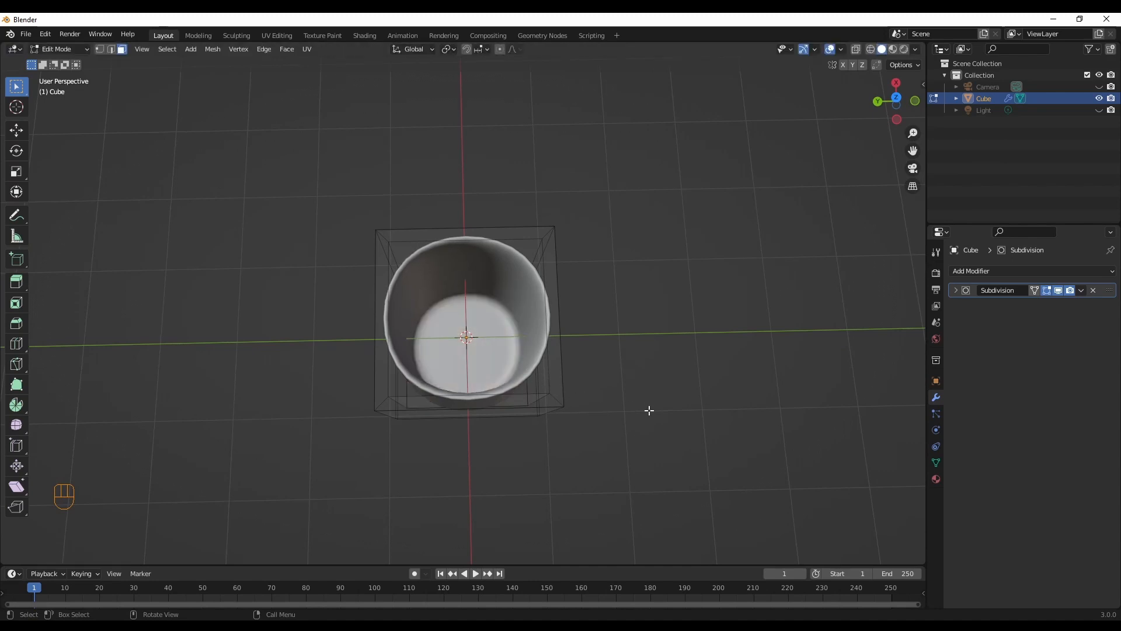
Inset the outer bottom face on the underside of the cup to form a narrow base ring.
middle_click_drag(689, 461, 669, 358)
scroll(669, 357, "down", 4)
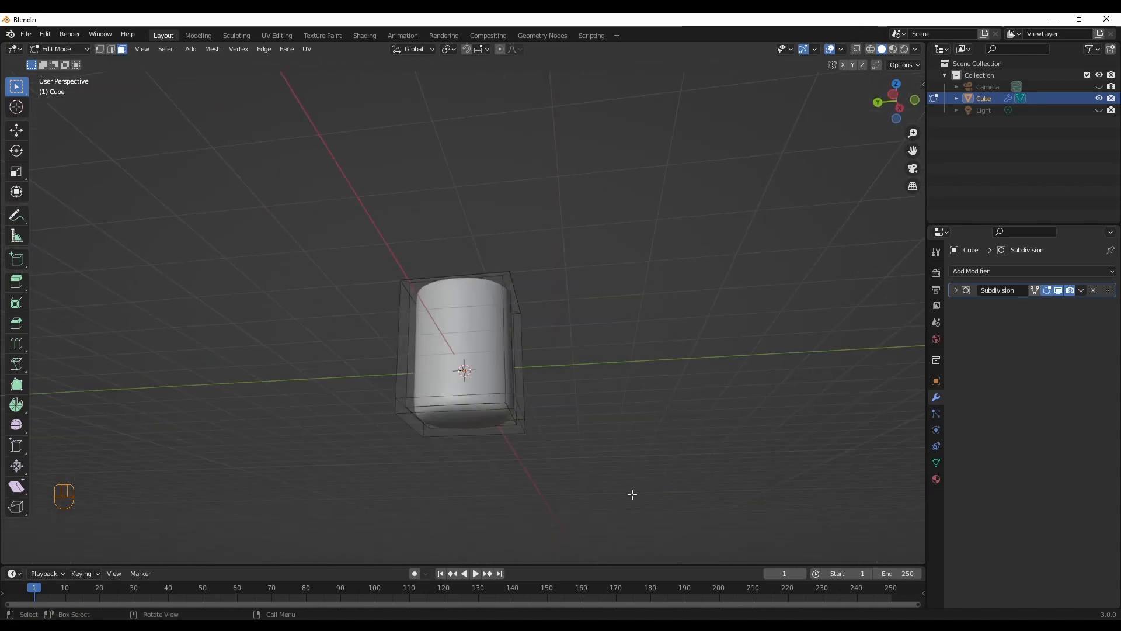
middle_click_drag(631, 492, 475, 415)
left_click(473, 403)
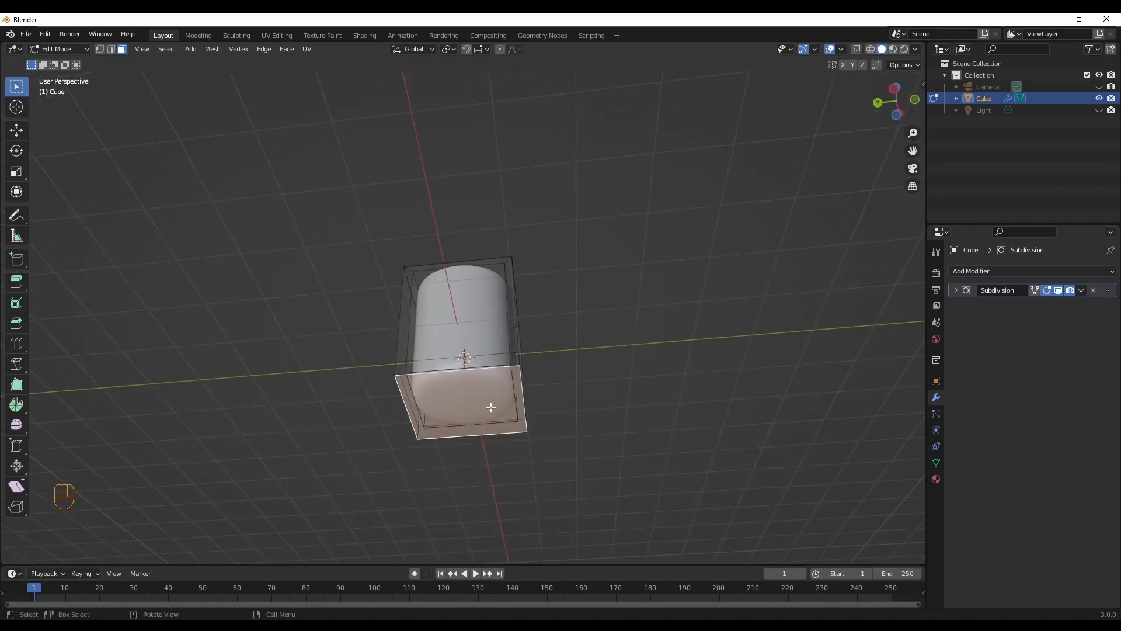
key("i")
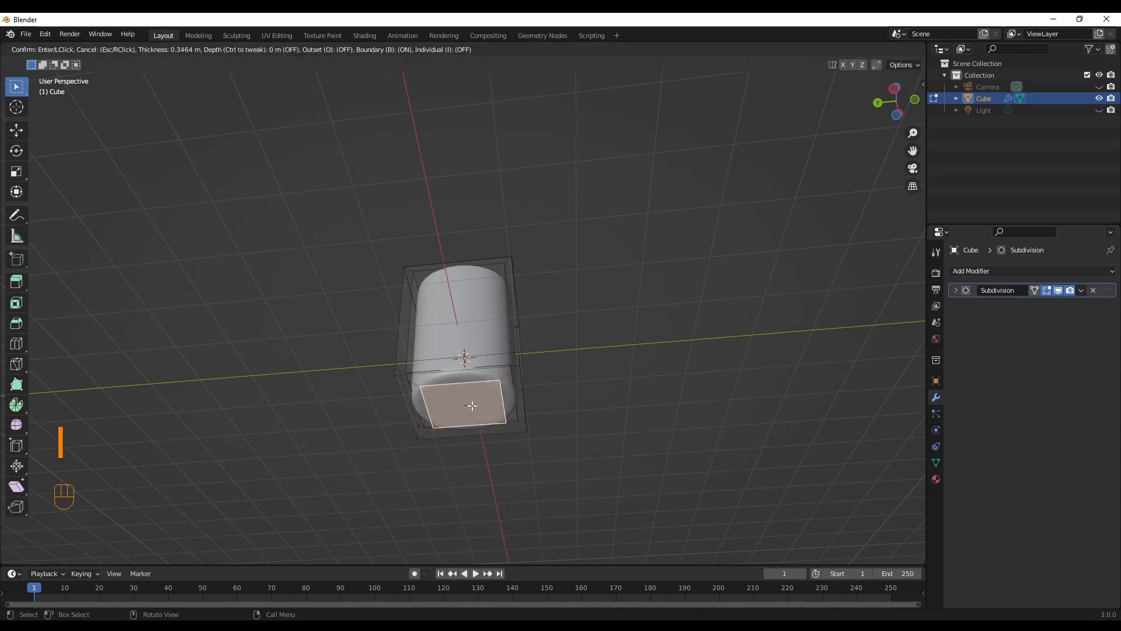
left_click(484, 409)
Extrude the inset underside face about 0.117 m up along global Z to recess the base.
middle_click_drag(500, 446, 520, 464)
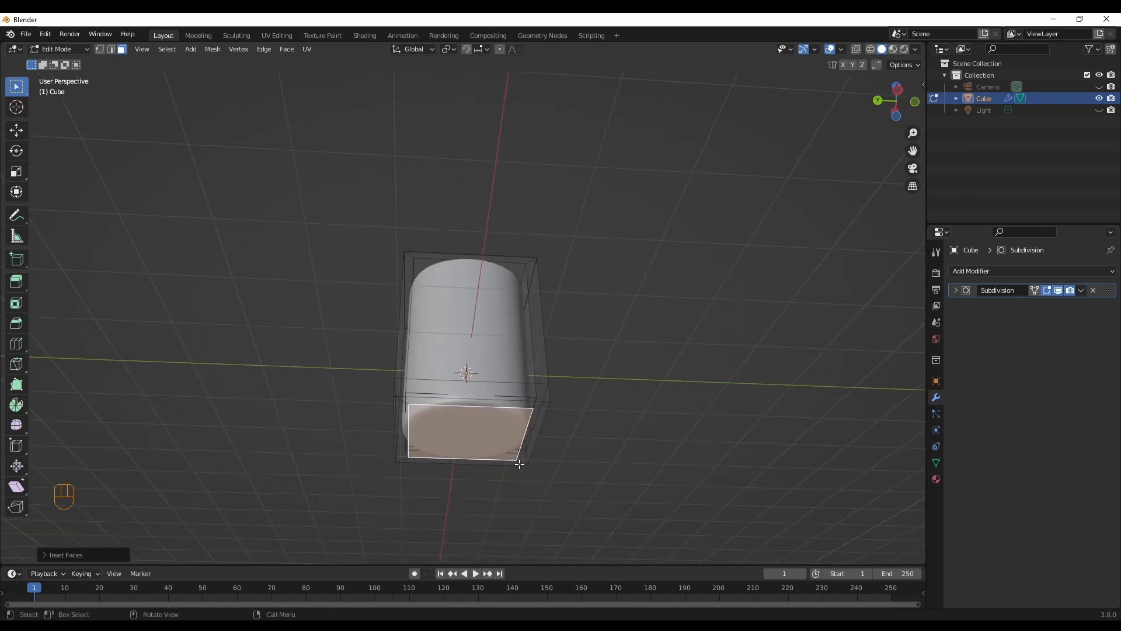
key("e")
key("z")
key("z")
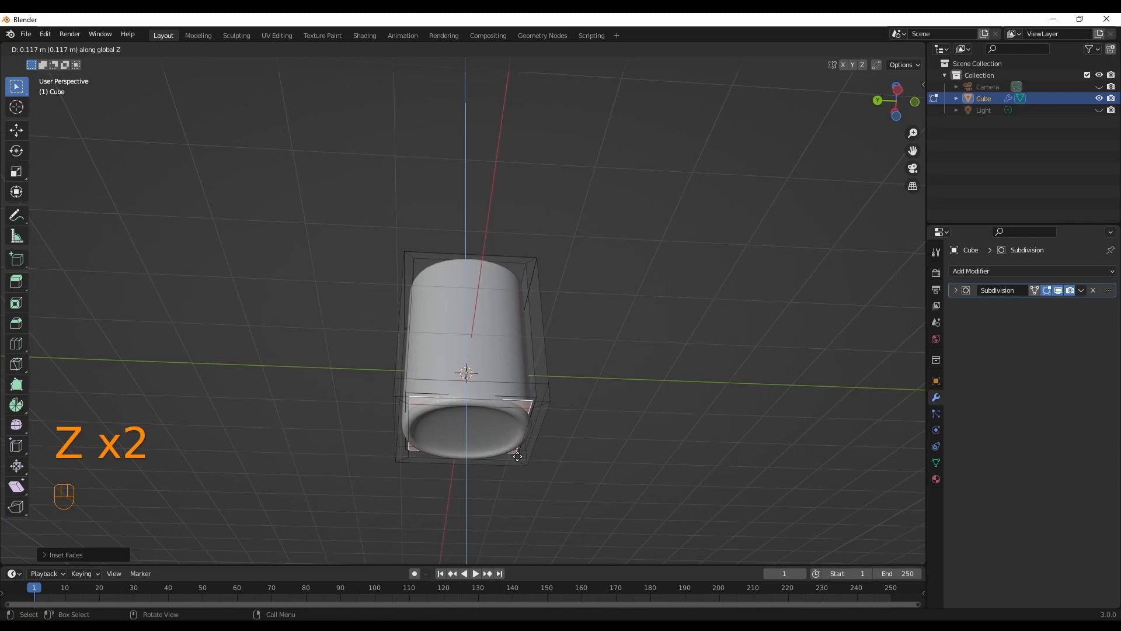
left_click(517, 456)
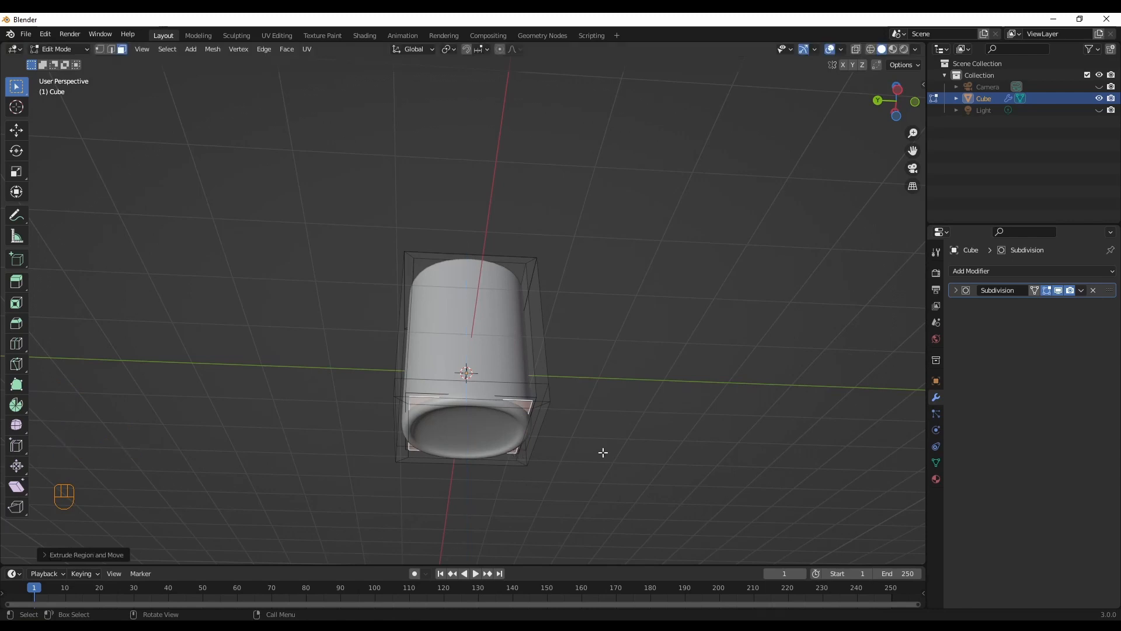
middle_click_drag(610, 436, 601, 484)
scroll(515, 324, "up", 5)
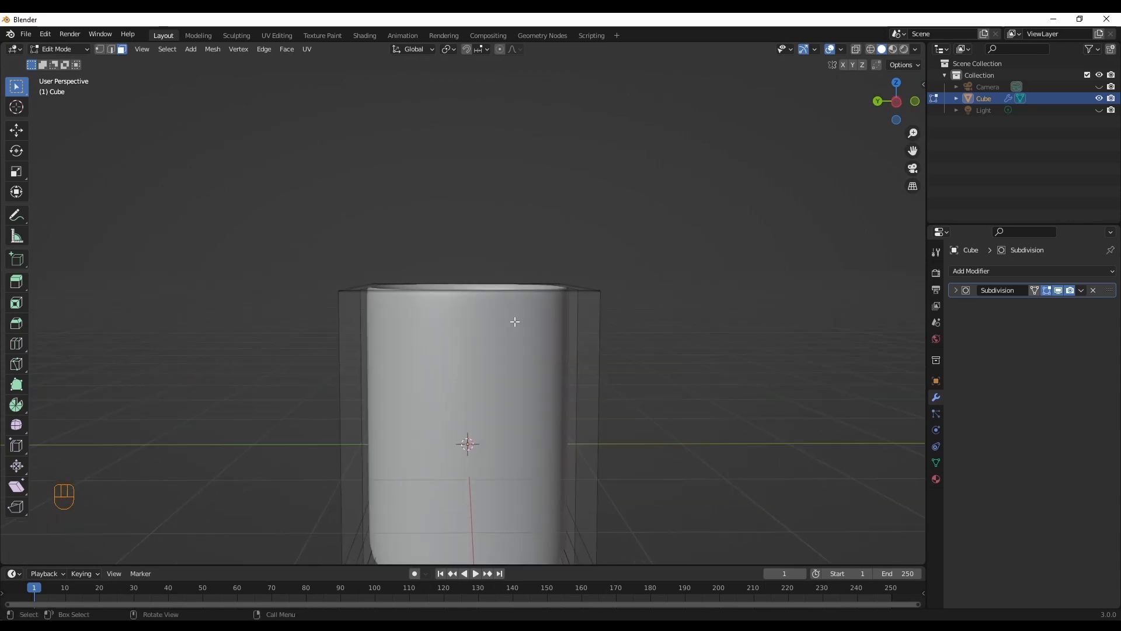
Add a horizontal loop cut around the outer wall in the left view and slide it up against the top edge.
left_click(898, 104)
left_click(898, 104)
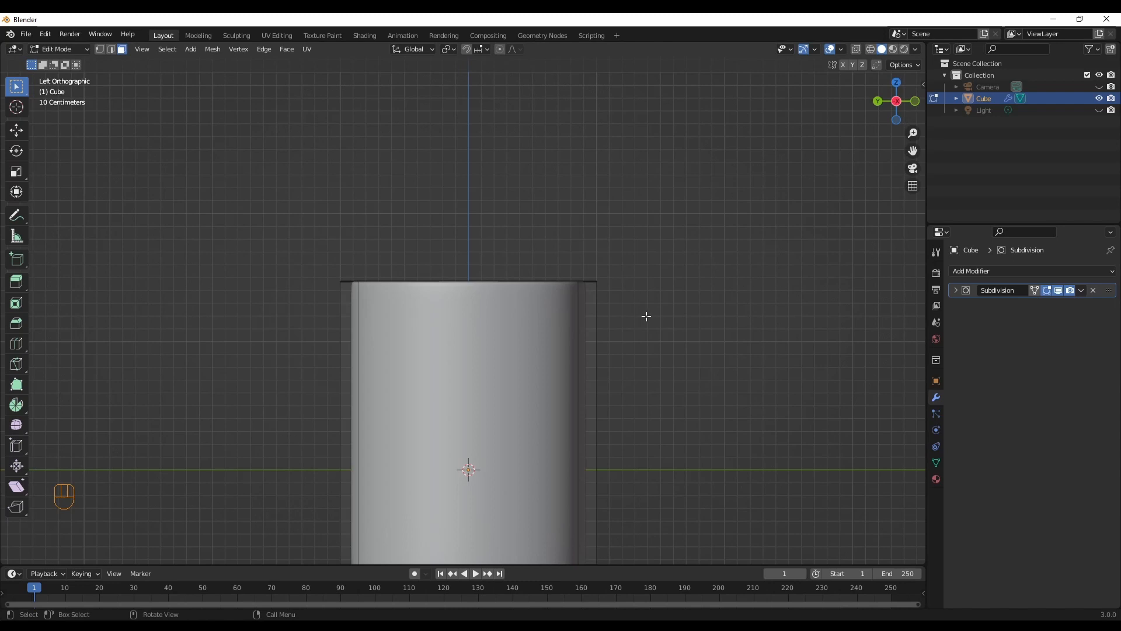
middle_click_drag(683, 441, 698, 385, "shift")
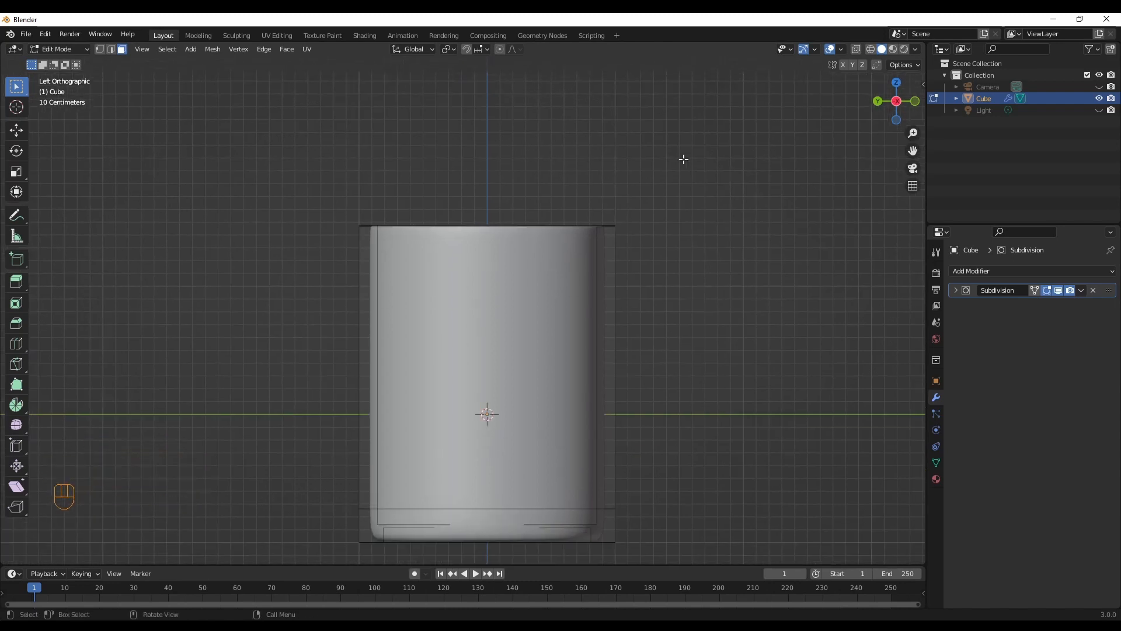
left_click_drag(689, 166, 274, 509)
left_click(100, 49)
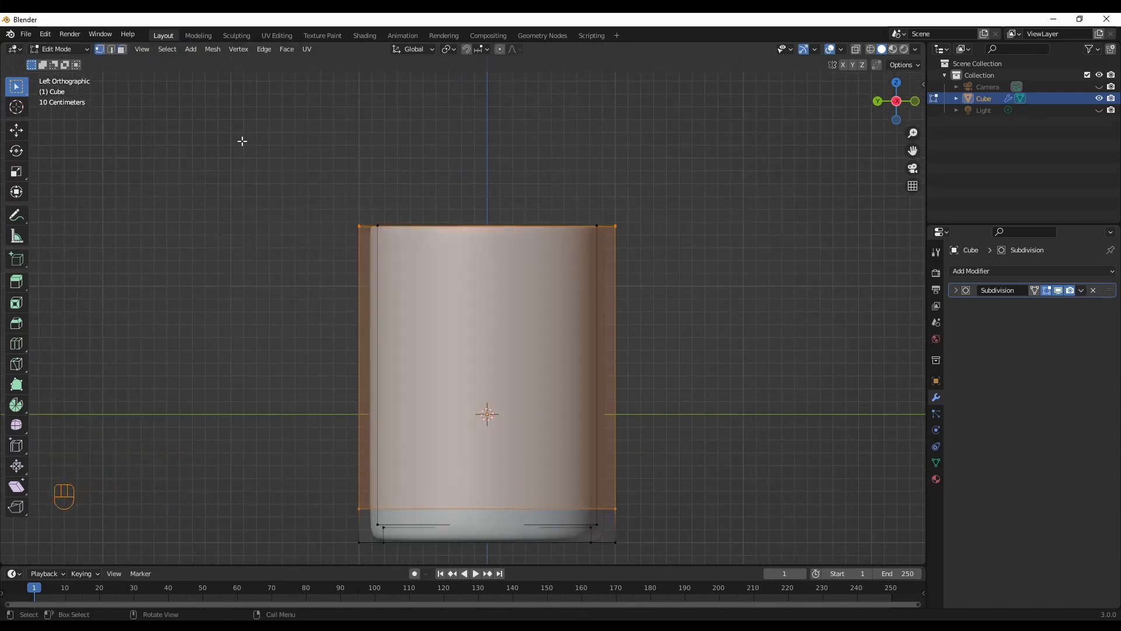
left_click(736, 277)
key("ctrl+r")
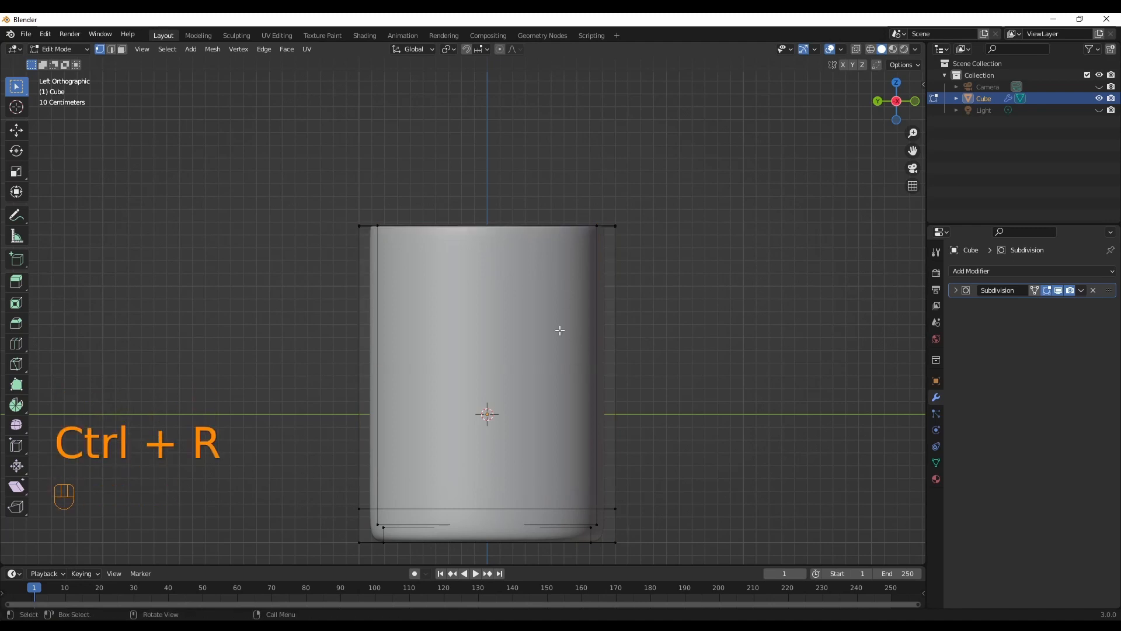
key("ctrl+r")
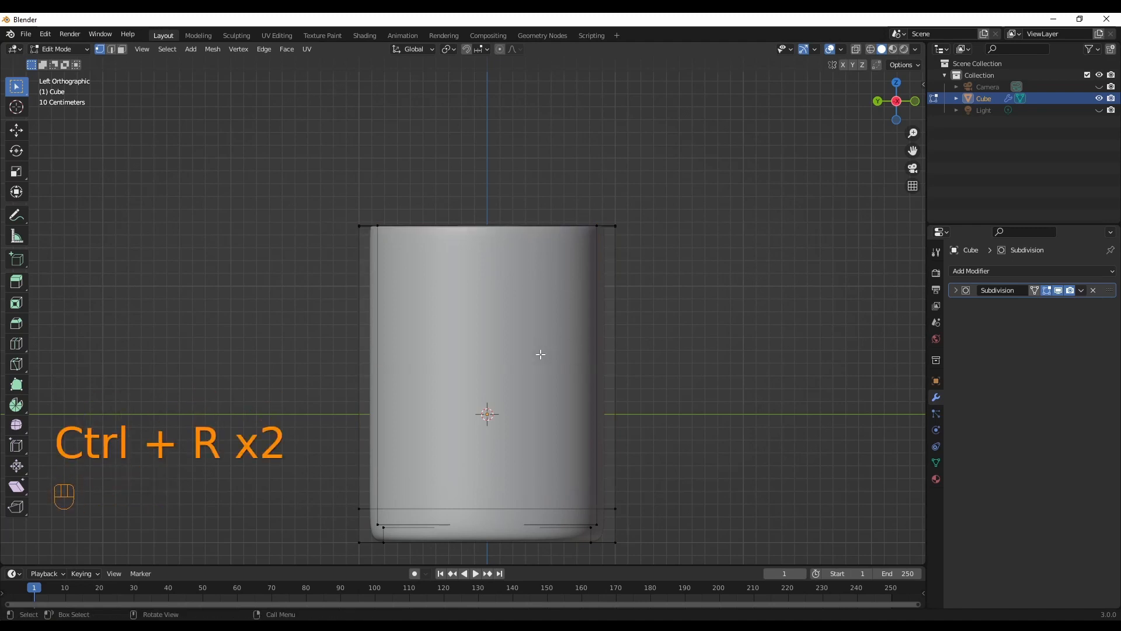
key("ctrl+r")
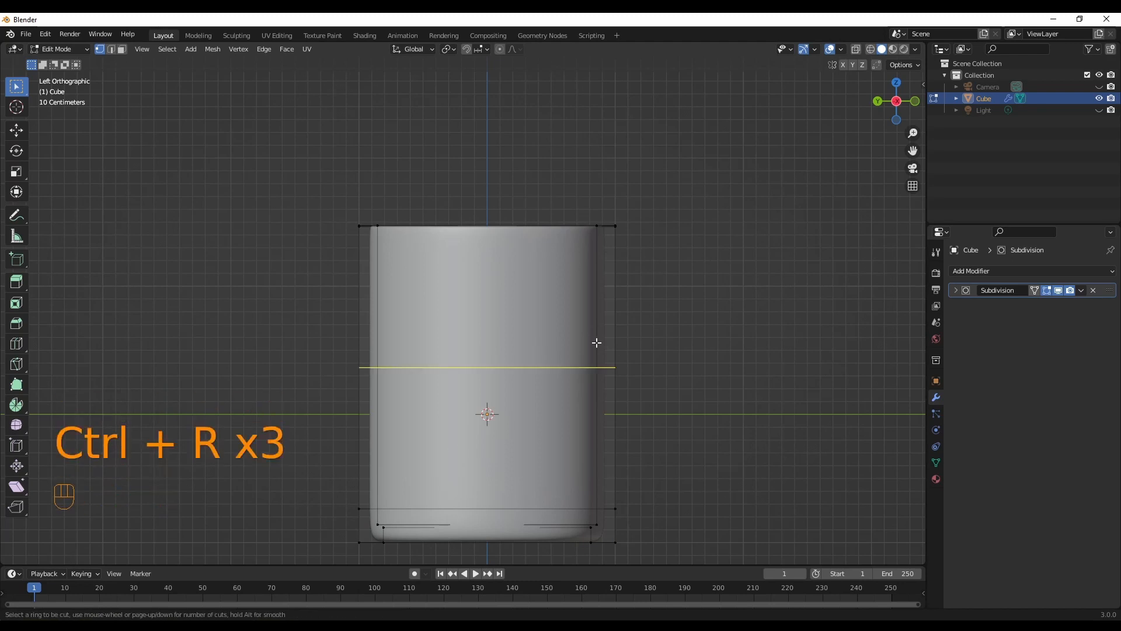
left_click(597, 342)
left_click_drag(593, 228, 576, 222)
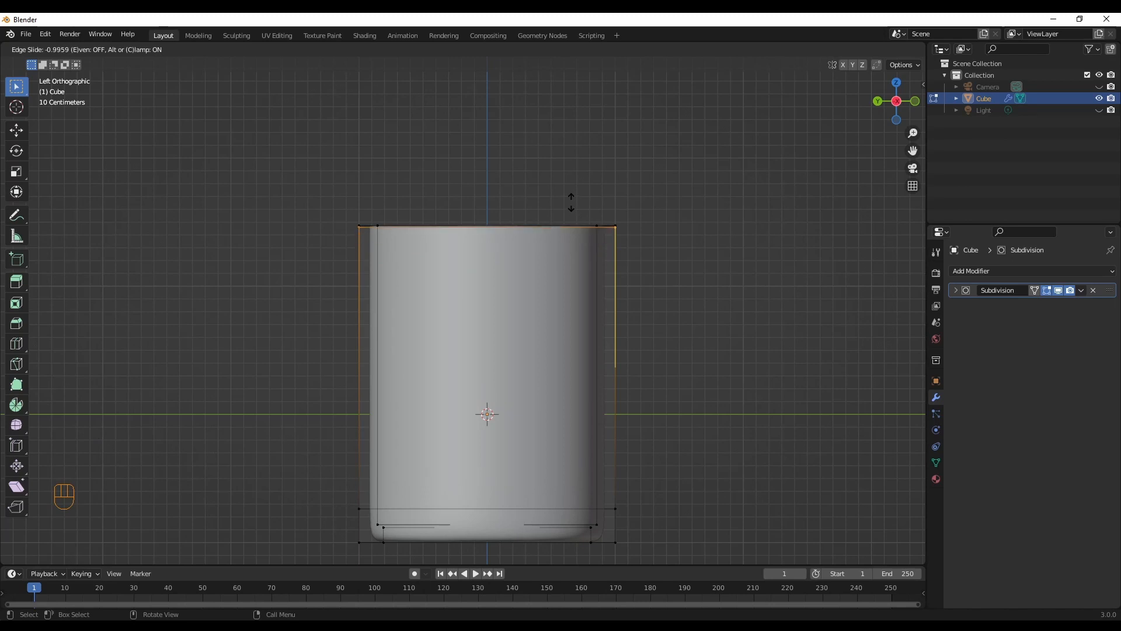
left_click(571, 198)
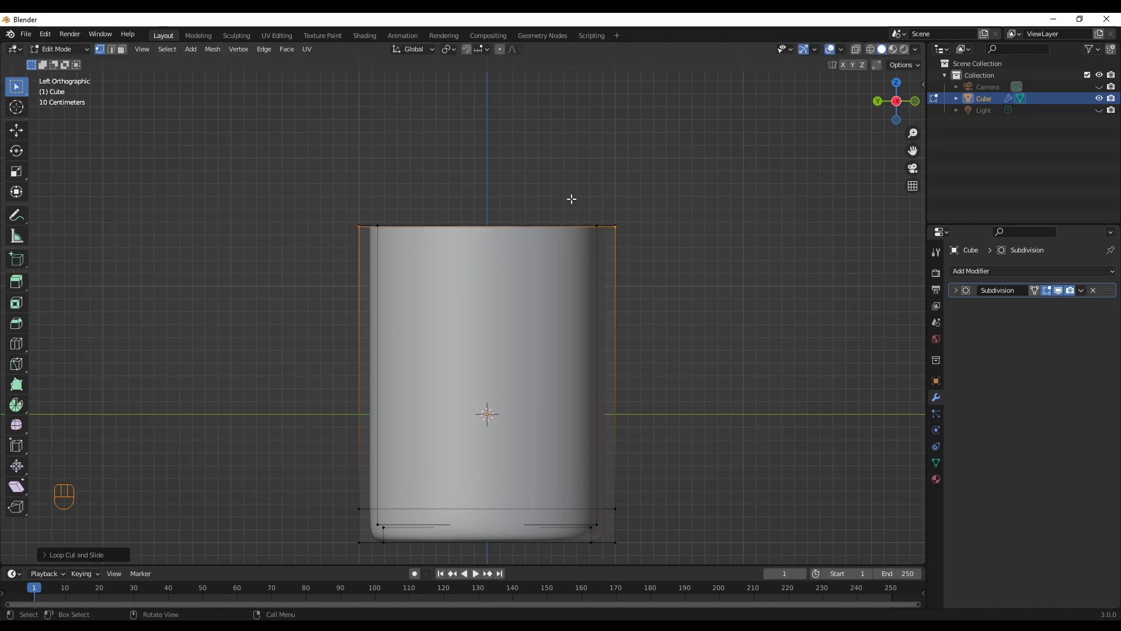
Move the selected top rim and new edge loop about 0.017 m up along global Z.
middle_click_drag(571, 199, 643, 325)
key("g")
key("z")
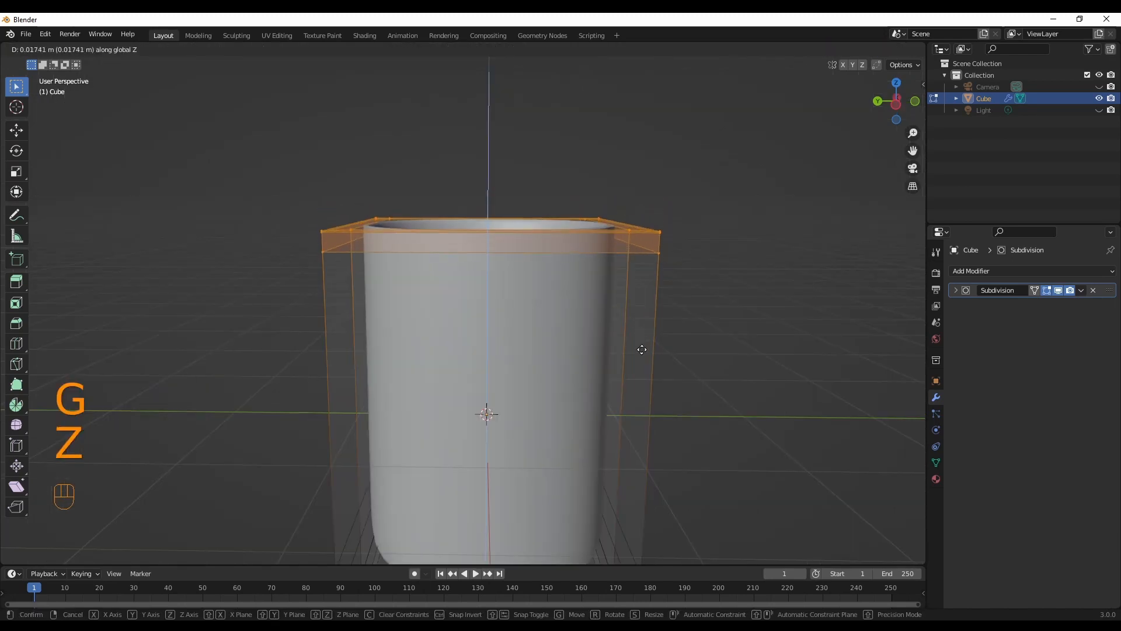
left_click(642, 350)
left_click(672, 270)
Select the whole outer edge loop just below the rim in the left wireframe view, and scale it slightly outward in solid shading.
left_click_drag(698, 240, 284, 264)
left_click(871, 52)
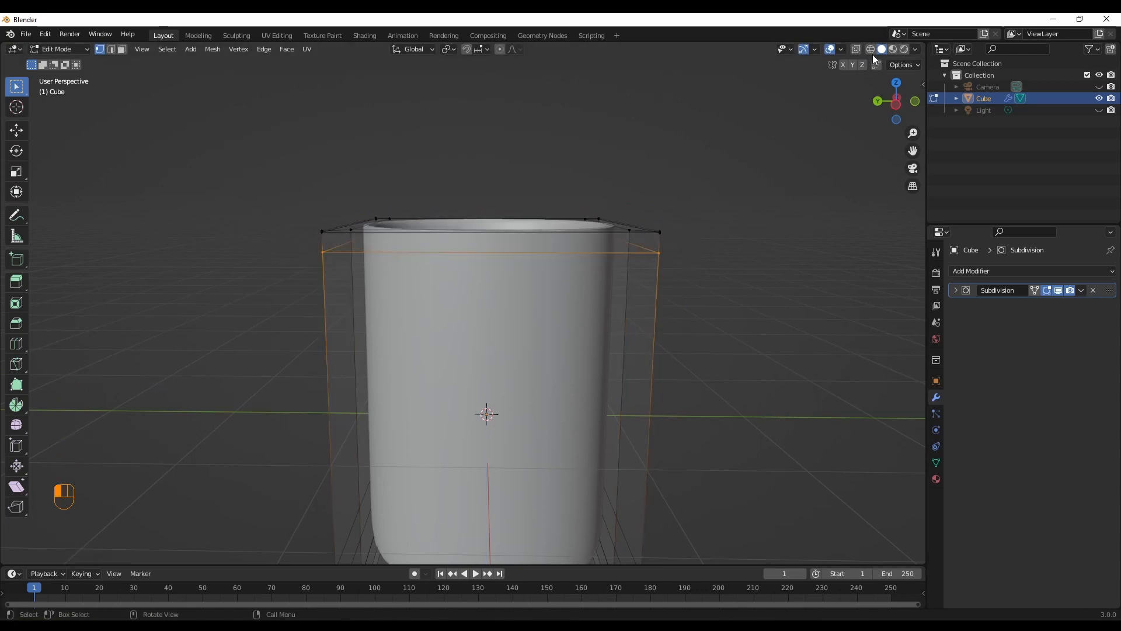
left_click(896, 104)
left_click(640, 235)
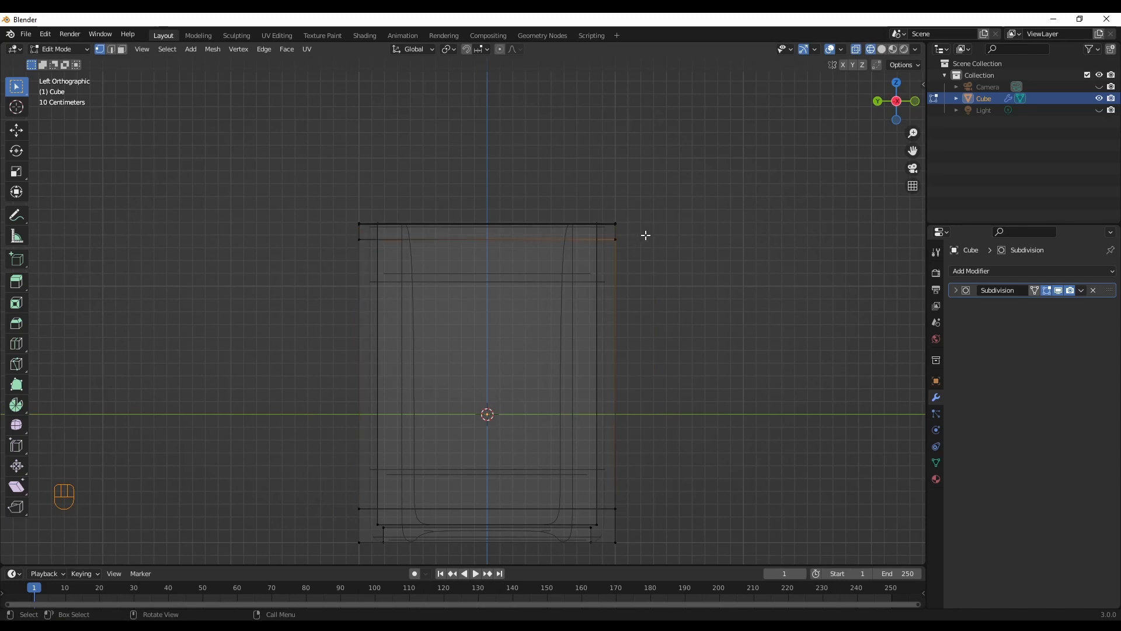
left_click_drag(631, 235, 323, 248)
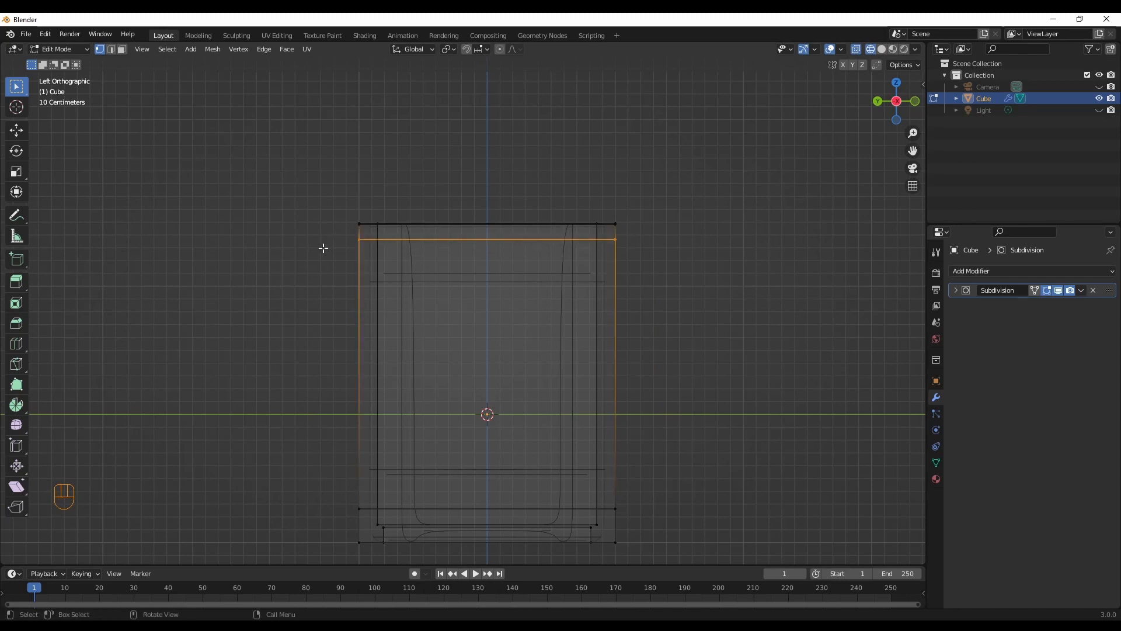
left_click(882, 49)
middle_click_drag(745, 203, 740, 240)
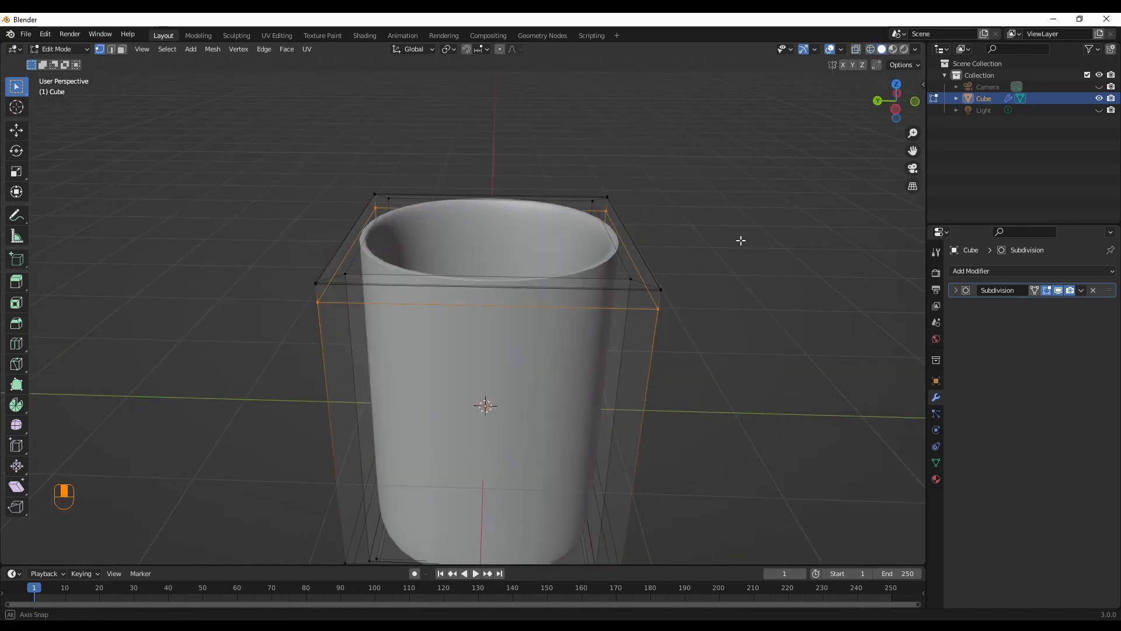
key("s")
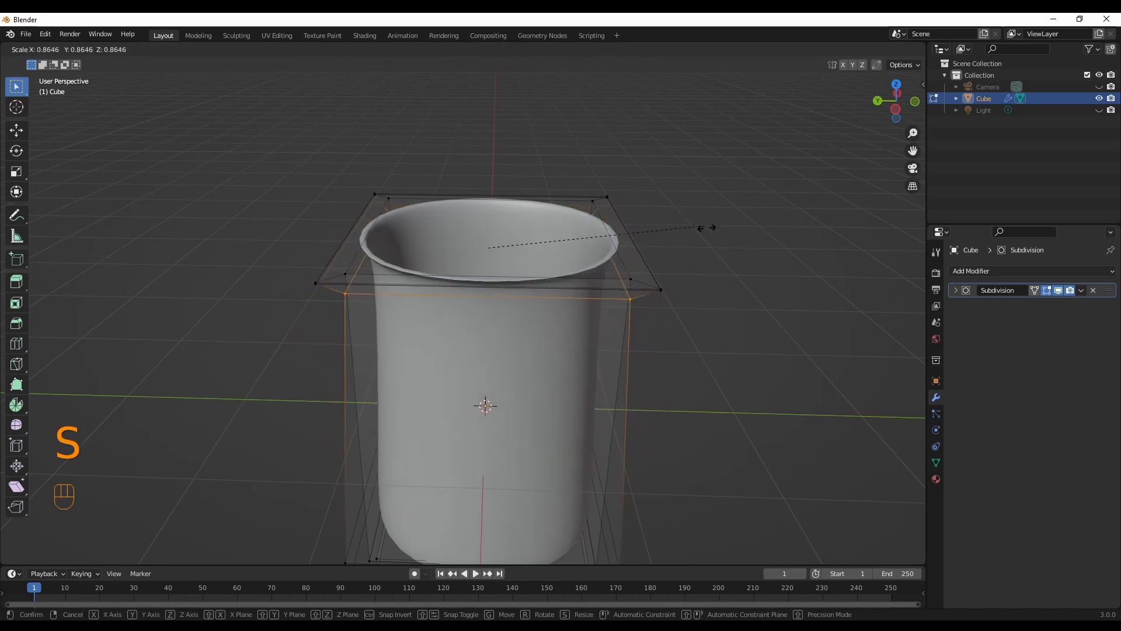
left_click(762, 272)
left_click(762, 272)
Inspect the cup's smooth shape and rim from several angles in Object Mode, and return to Edit Mode.
middle_click_drag(784, 291, 794, 327)
left_click(57, 54)
left_click(60, 76)
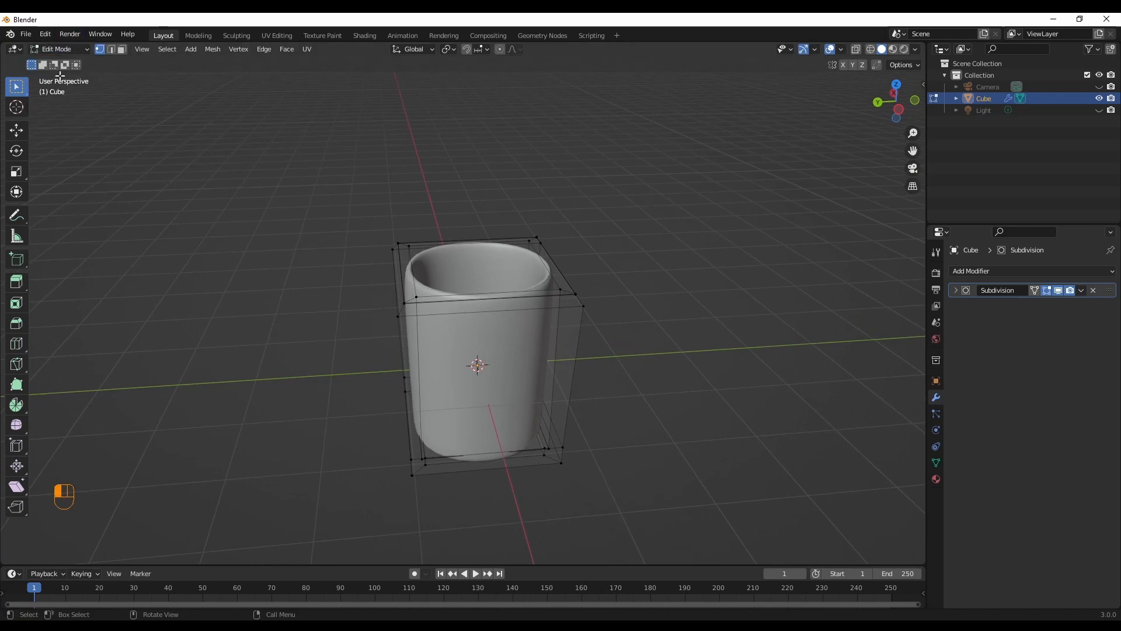
left_click(64, 55)
left_click(62, 59)
middle_click_drag(484, 327, 625, 388)
left_click(76, 51)
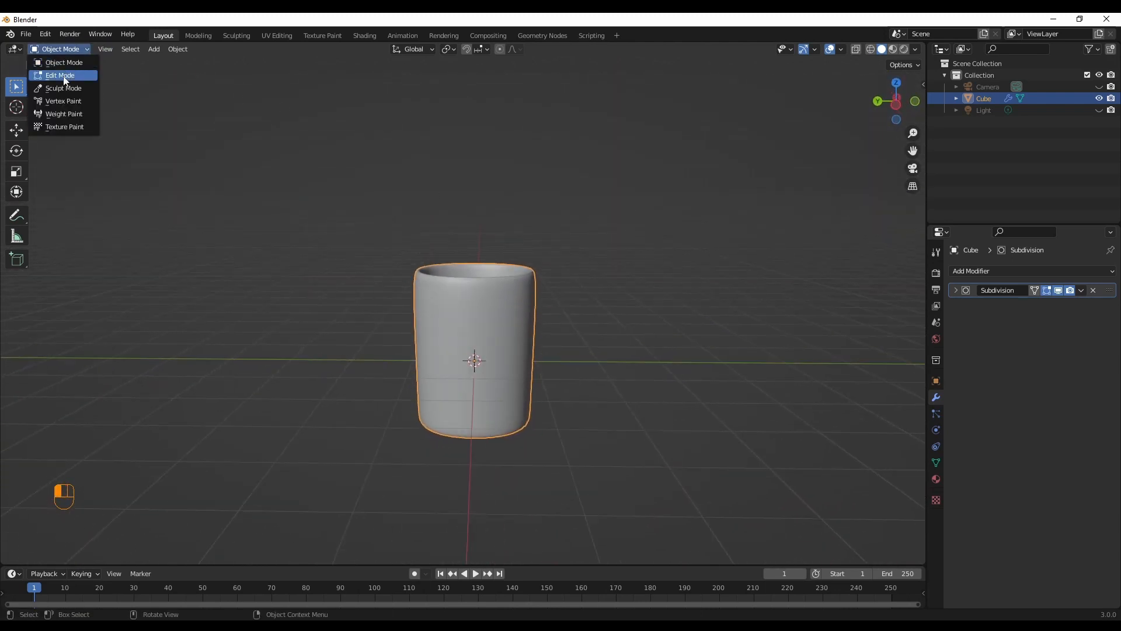
left_click(66, 81)
Add two horizontal loop cuts around the outer wall, one in the upper part and one slid down below the middle.
middle_click_drag(568, 348, 498, 376)
key("ctrl+r")
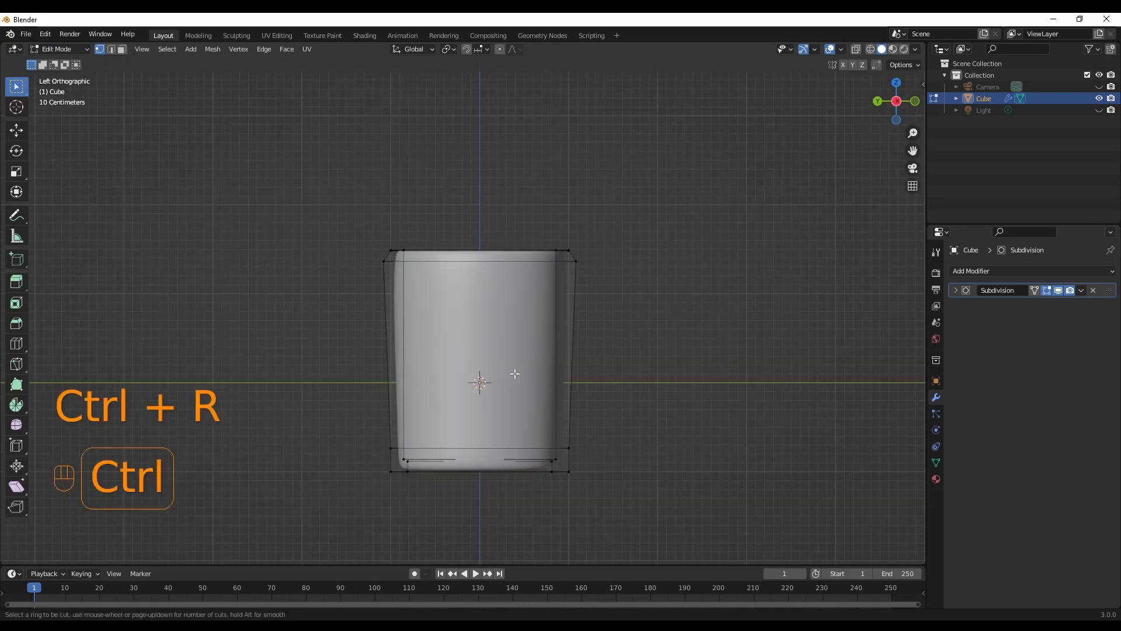
left_click_drag(593, 333, 598, 285)
key("ctrl+r")
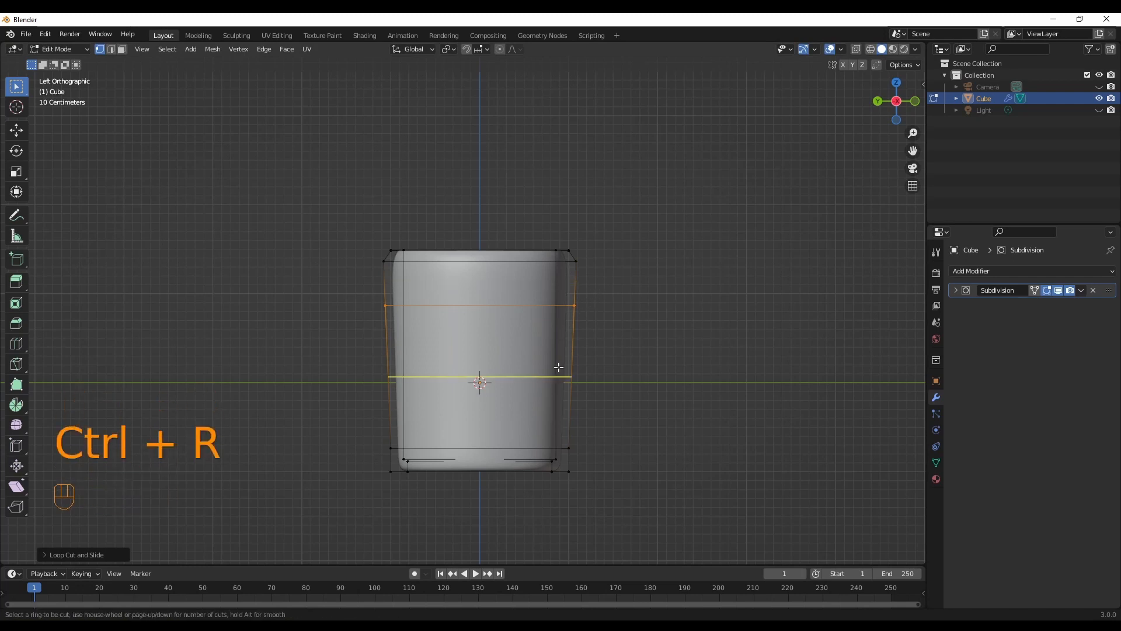
left_click(562, 379)
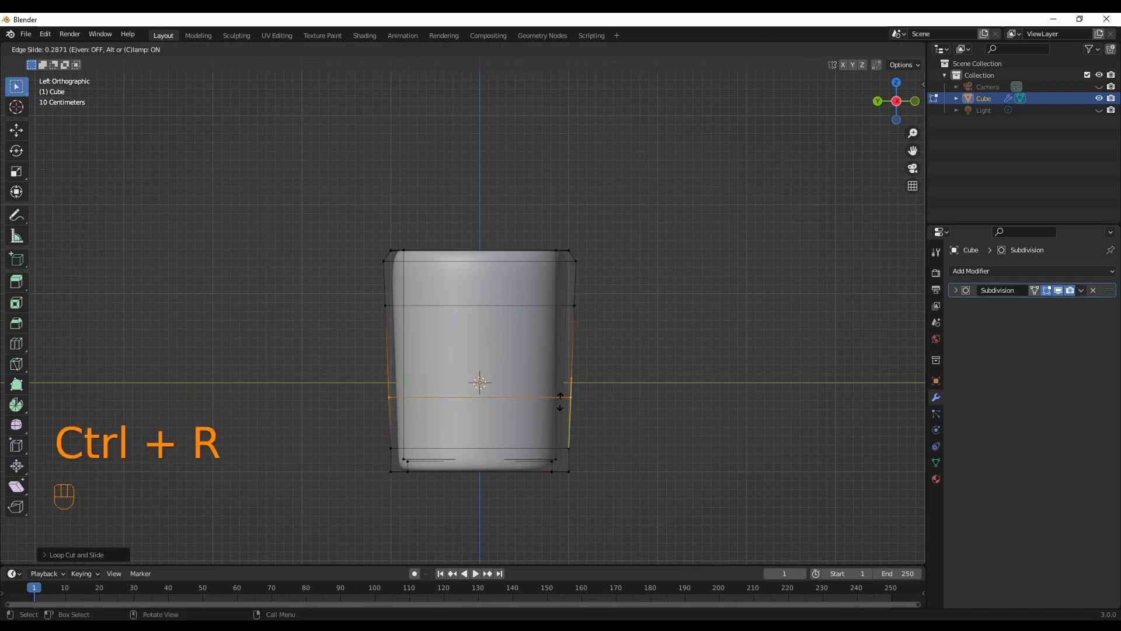
left_click(561, 401)
Scale the lower wall edge loop outward in the left wireframe view so the cup bulges, and return to solid shading.
middle_click_drag(621, 391, 658, 393)
scroll(665, 402, "down", 3)
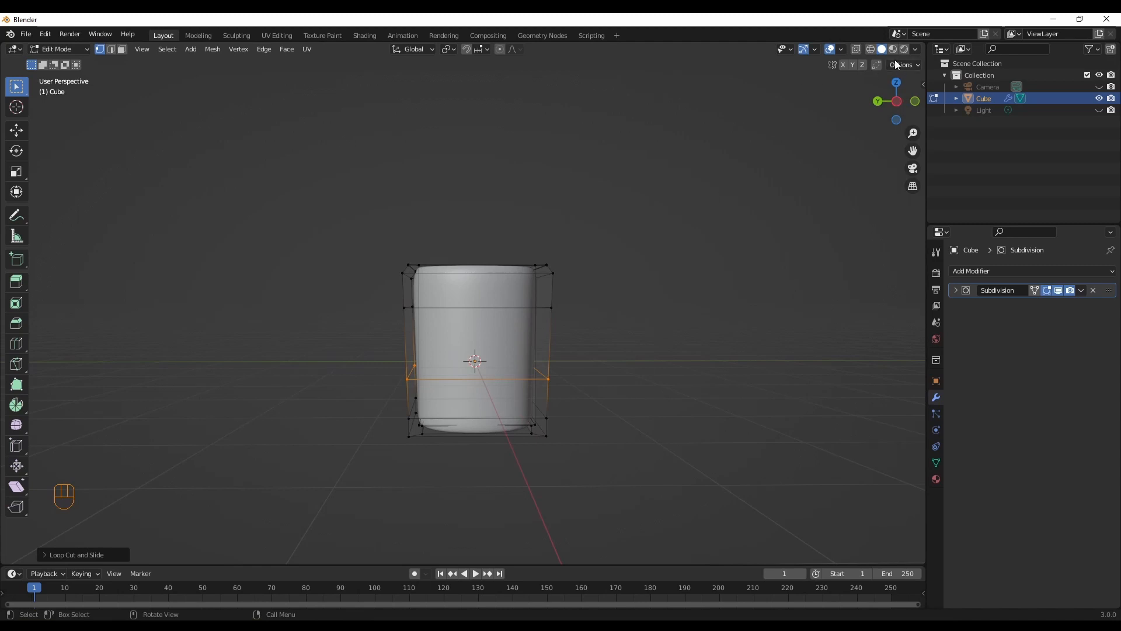
left_click(896, 101)
left_click(870, 49)
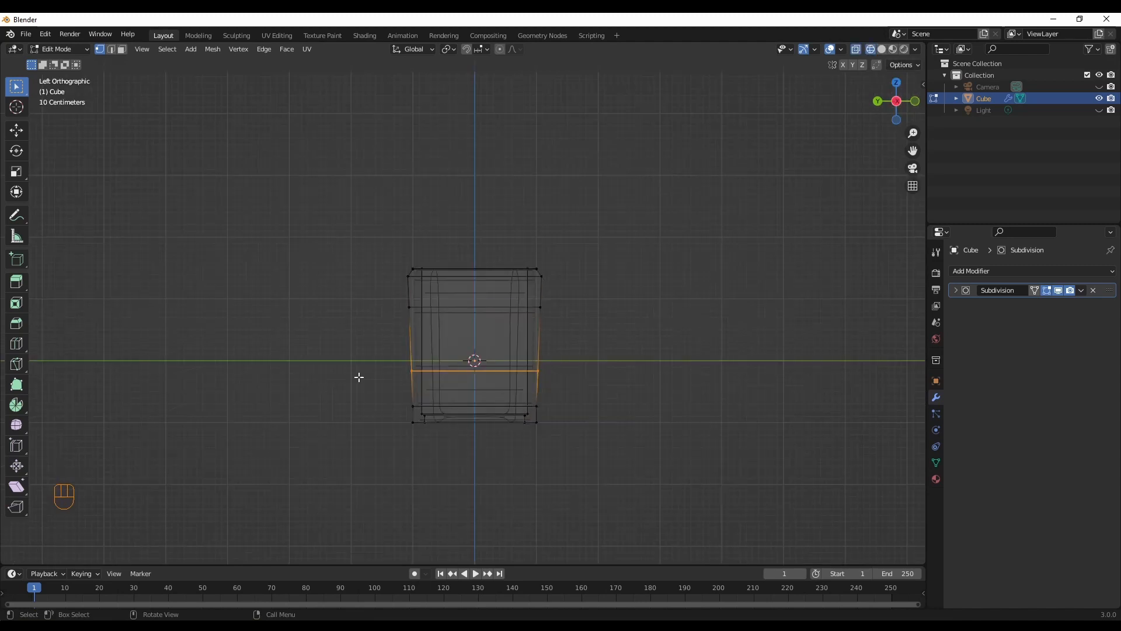
key("s")
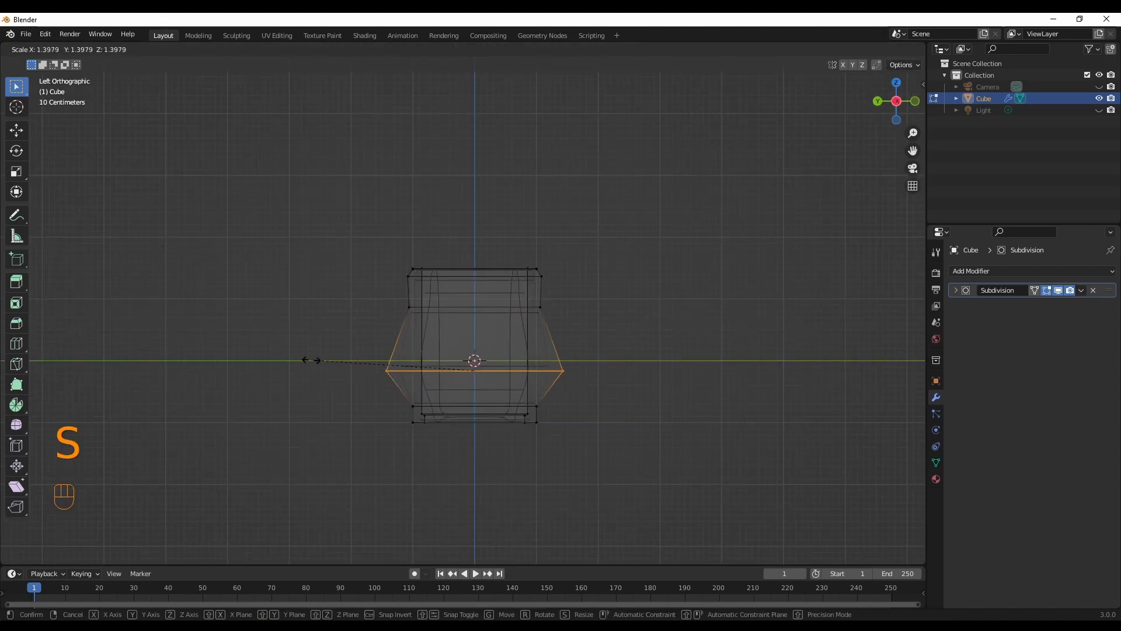
left_click(337, 366)
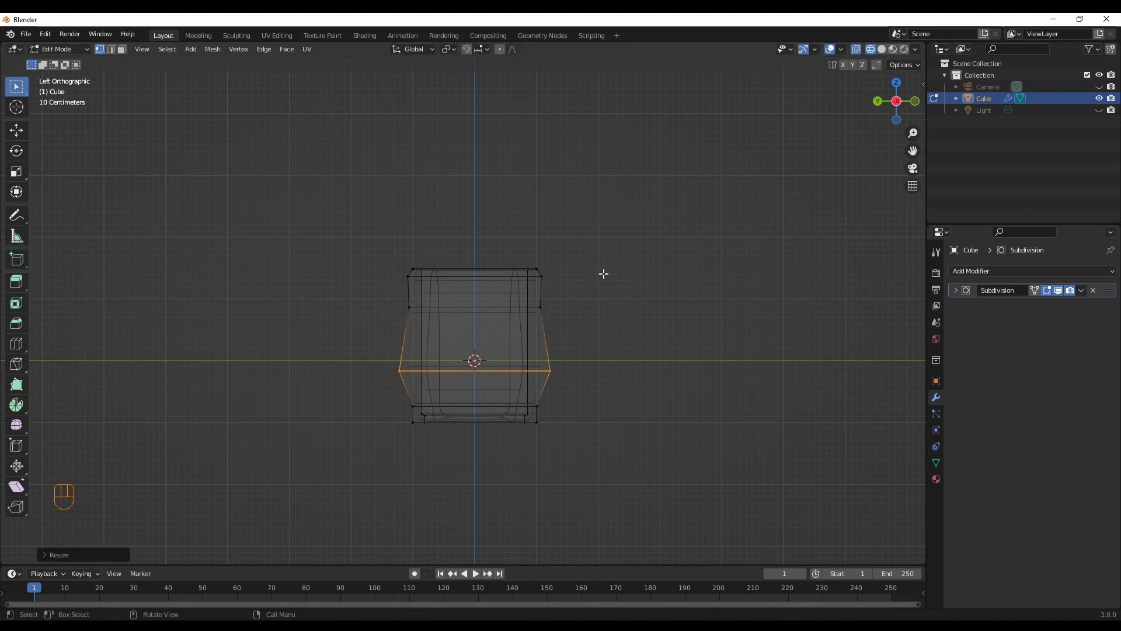
left_click(881, 49)
mouse_move(716, 298)
middle_mouse_down()
mouse_move(643, 340)
mouse_move(681, 357)
mouse_move(758, 300)
mouse_move(633, 307)
mouse_move(740, 303)
middle_mouse_up()
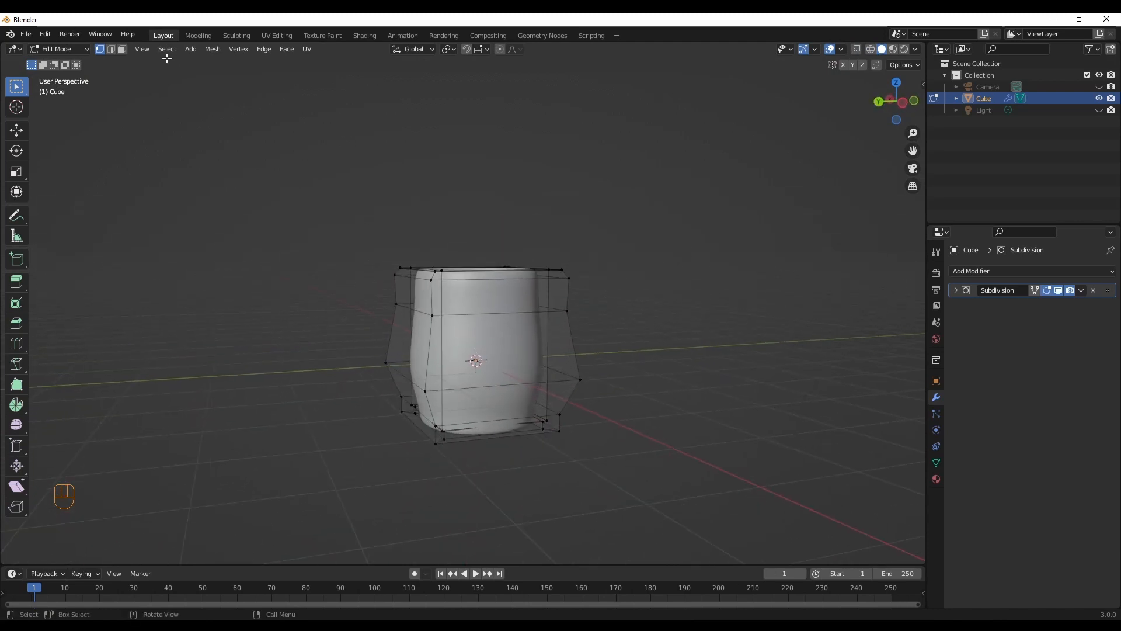
In Object Mode, move the cup about 0.9 m up along global Z so its base rests near the ground grid.
left_click(64, 49)
left_click(74, 60)
middle_click_drag(666, 410, 646, 397)
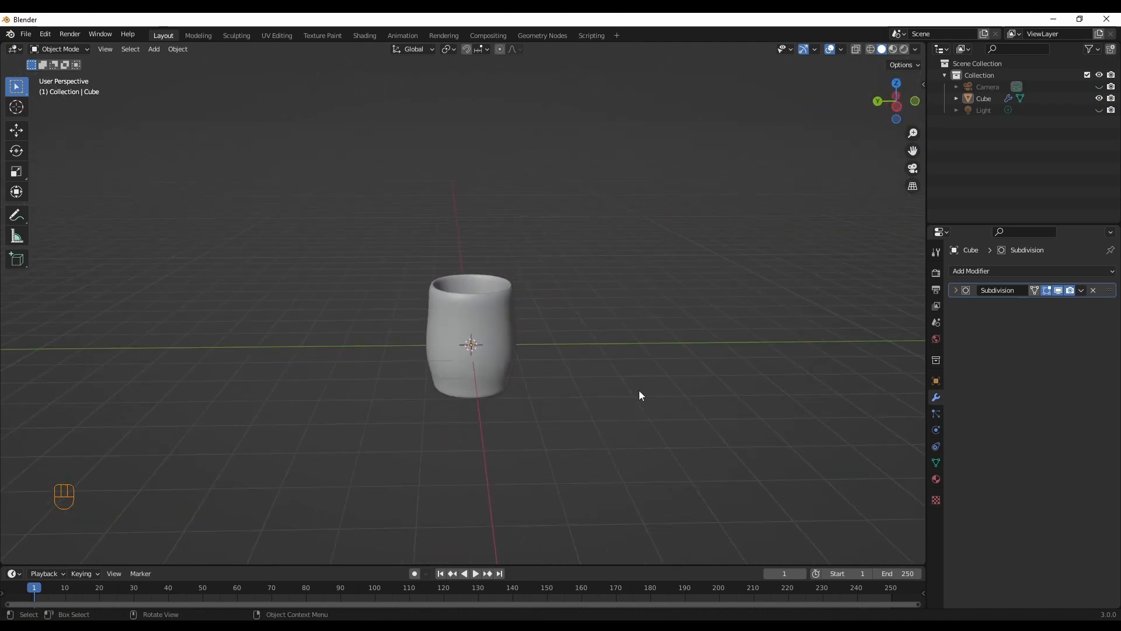
scroll(561, 362, "up", 2)
left_click(509, 347)
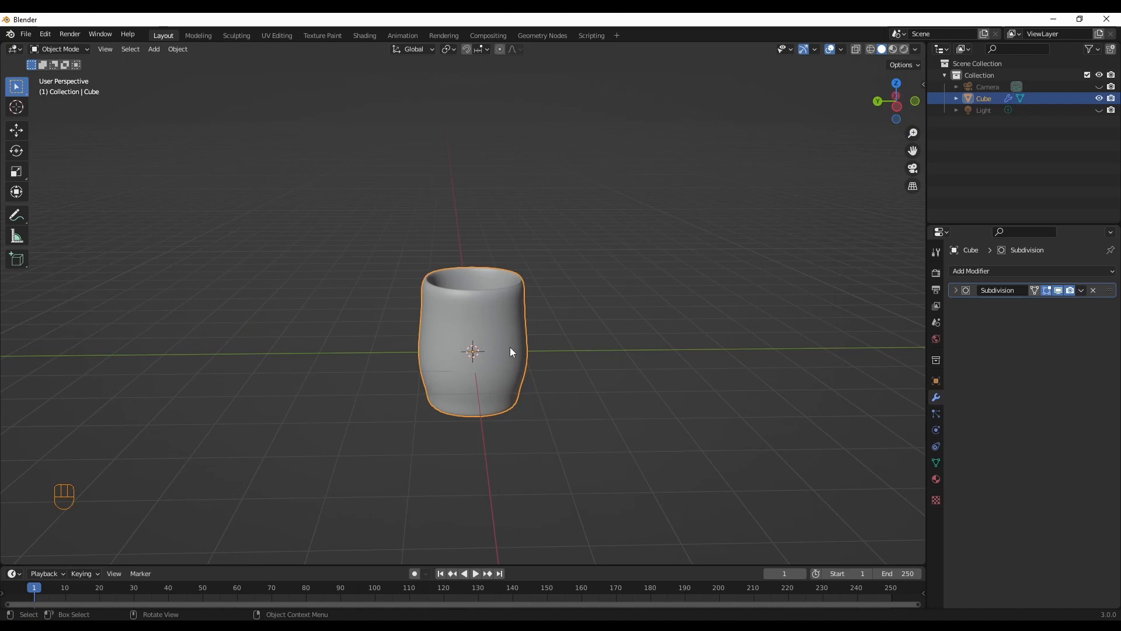
key("g")
key("z")
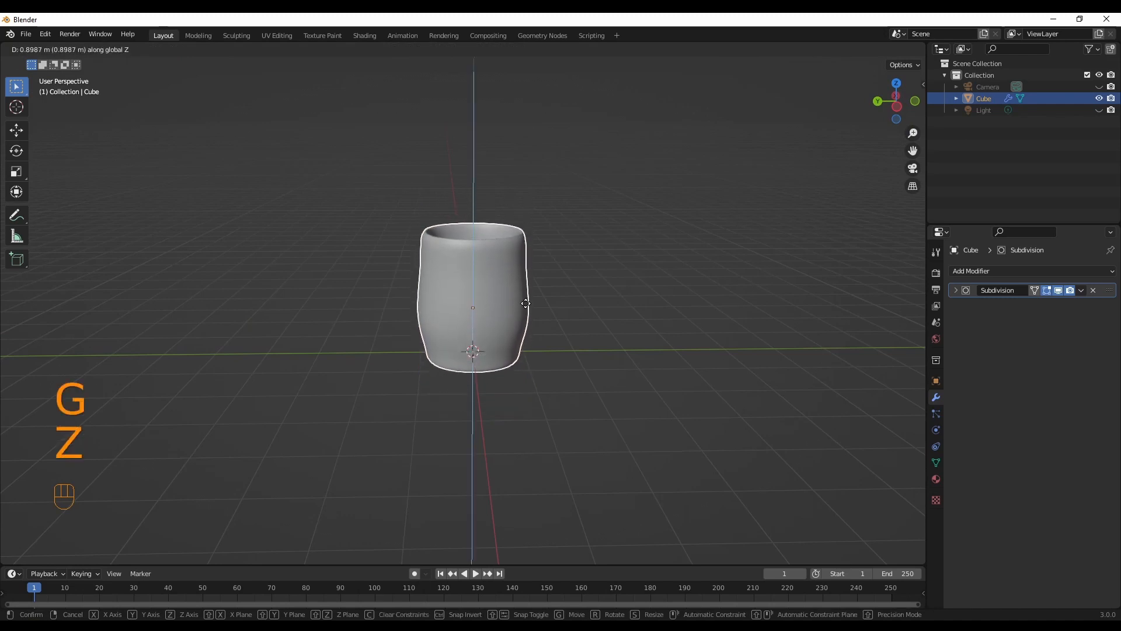
left_click(529, 303)
left_click(637, 318)
middle_click_drag(636, 318, 605, 297)
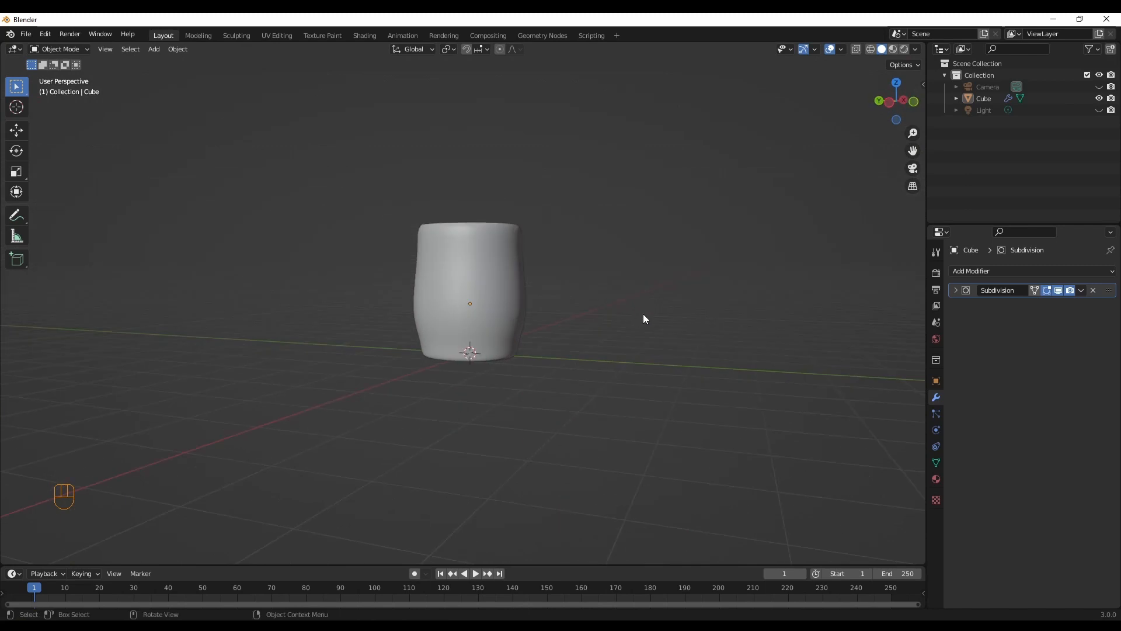
middle_click_drag(614, 351, 622, 363)
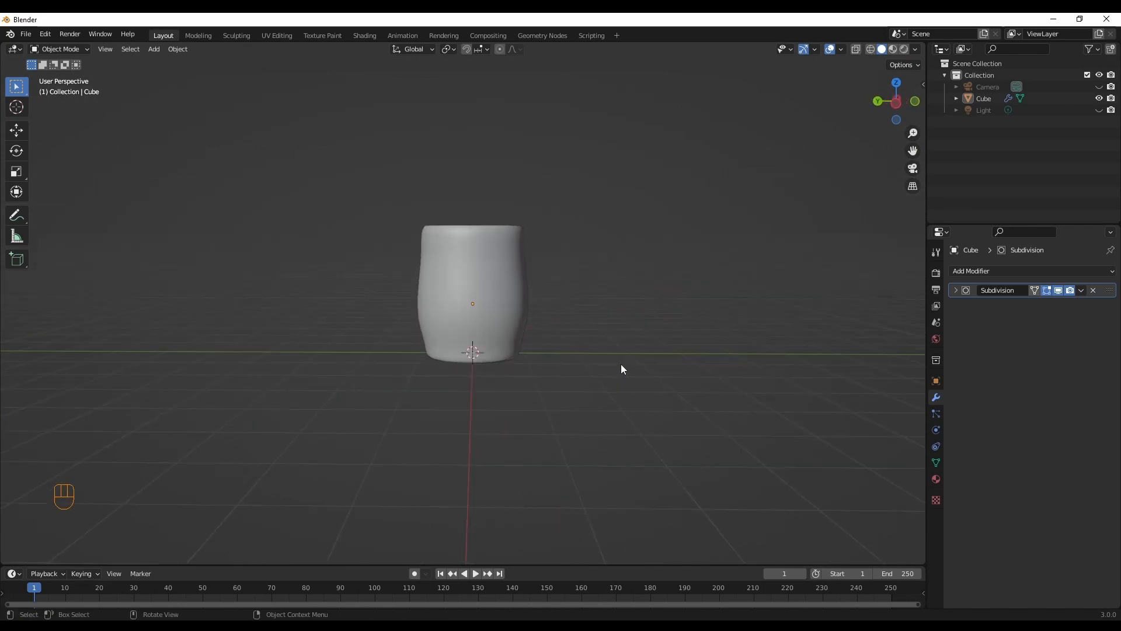
Add a torus mesh for the handle and rotate it 90 degrees about global Y.
key("a")
key("shift+a")
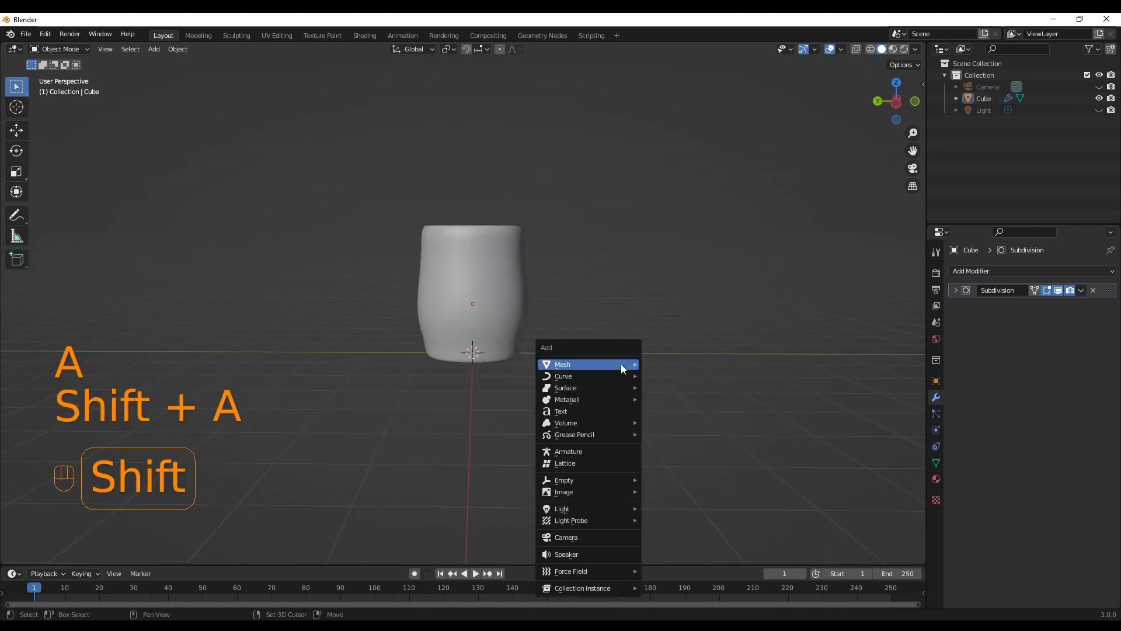
mouse_move(622, 363)
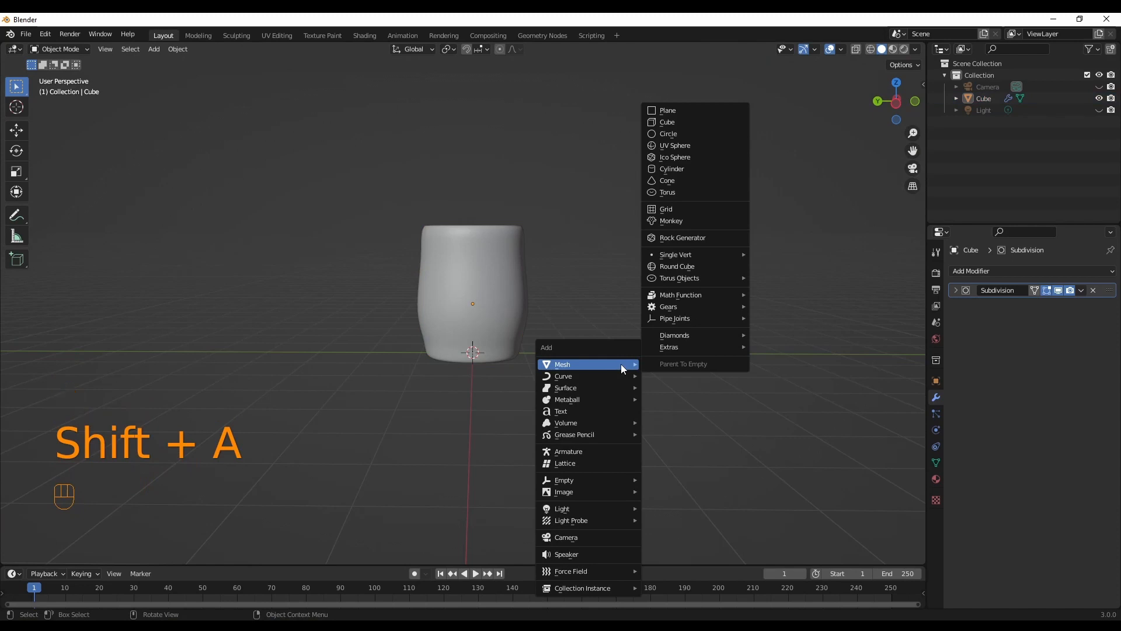
left_click(687, 190)
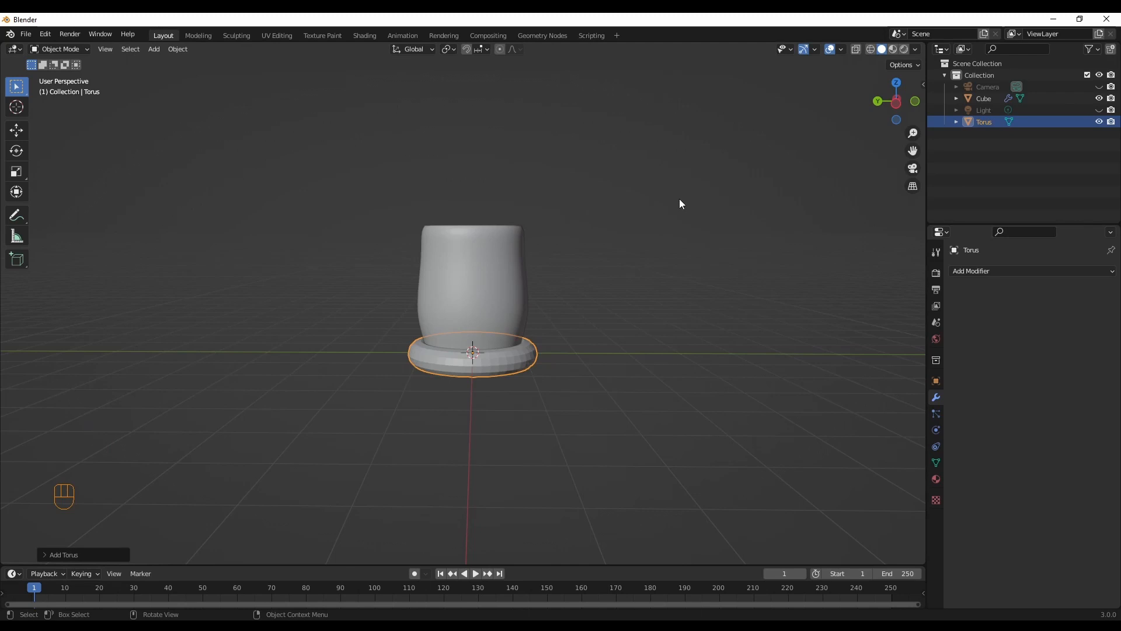
key("r")
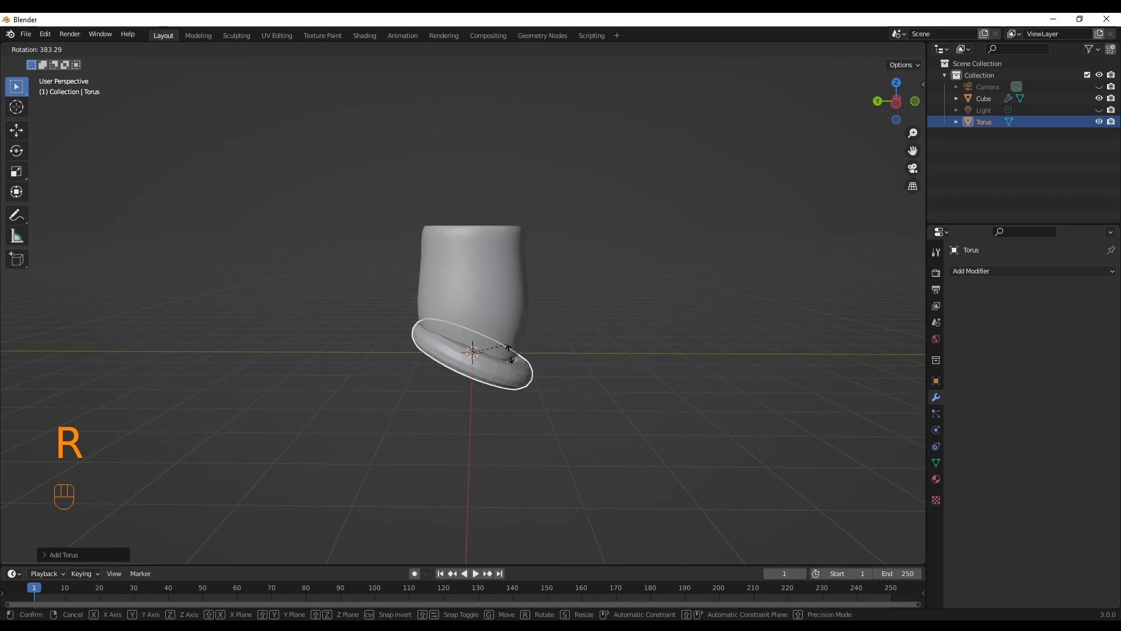
key("y")
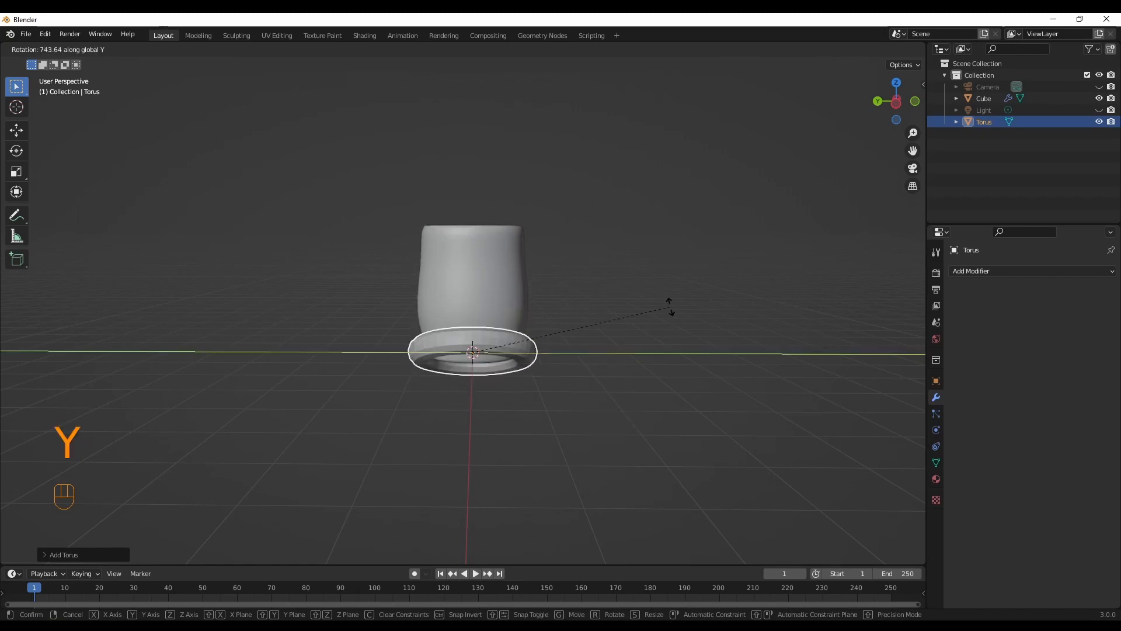
type("90")
key("Return")
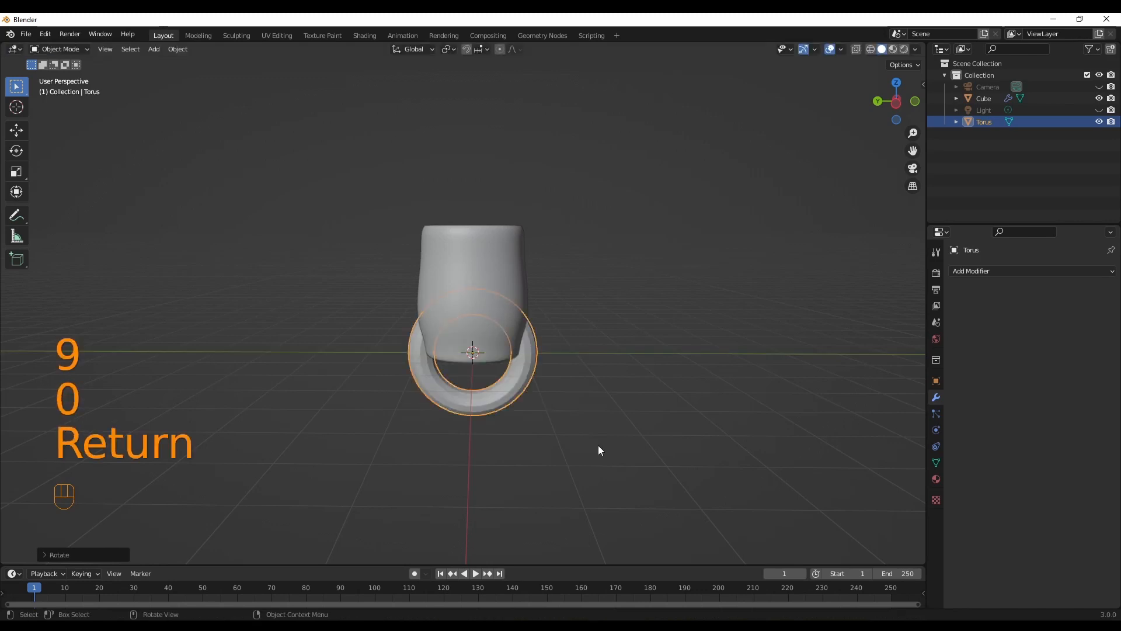
Move the torus along global Y clear of the cup's side and raise it along global Z to about the cup's mid-height.
key("g")
key("z")
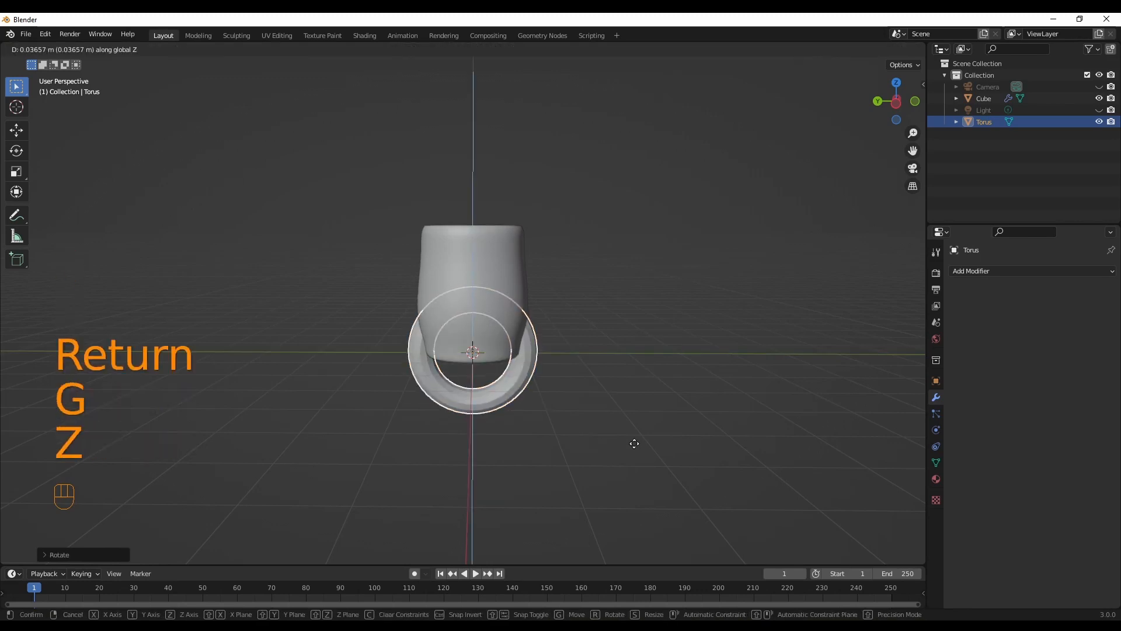
key("y")
left_click(710, 423)
key("g")
key("z")
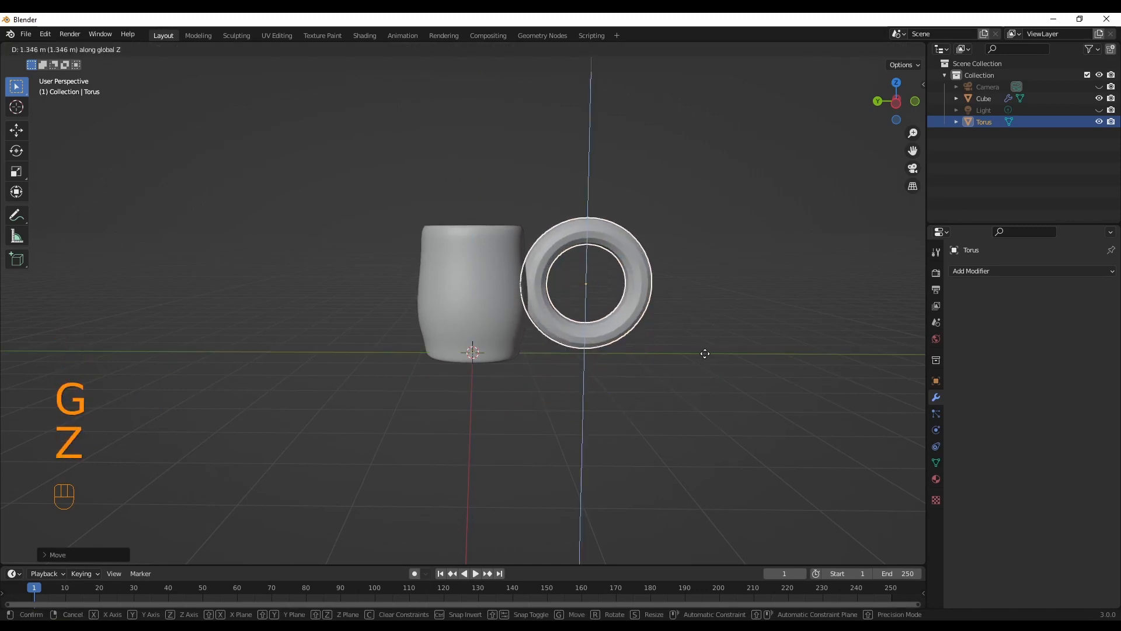
left_click(706, 356)
Scale the torus uniformly down to about half its size for a handle beside the cup.
key("s")
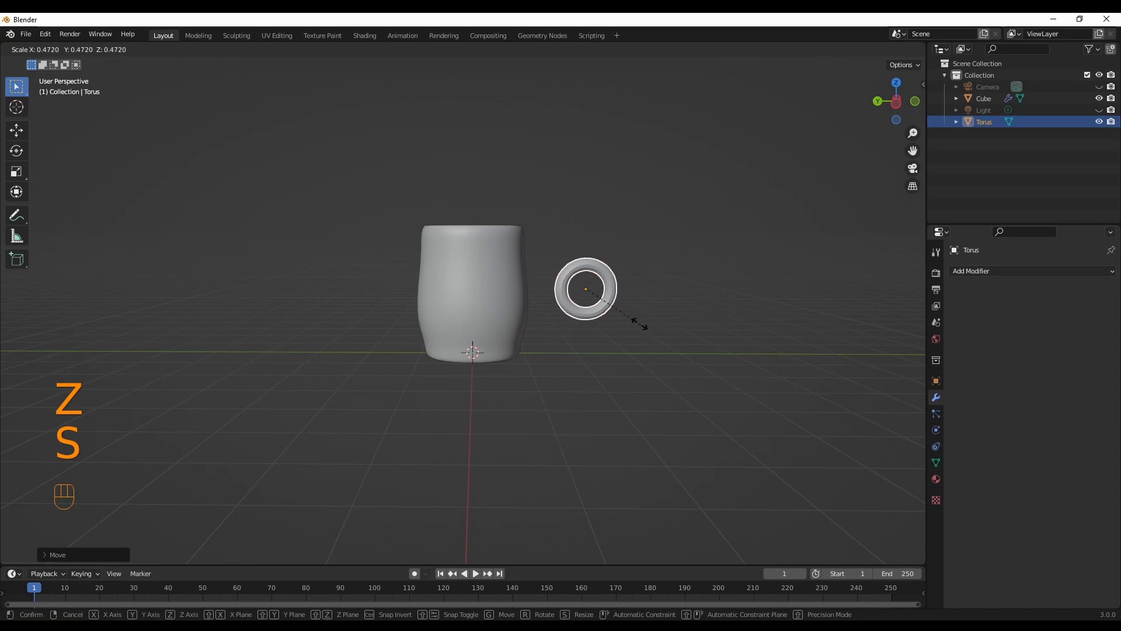
left_click(647, 327)
middle_click_drag(648, 328, 701, 338)
scroll(702, 337, "up", 4)
middle_click_drag(803, 332, 734, 349, "shift")
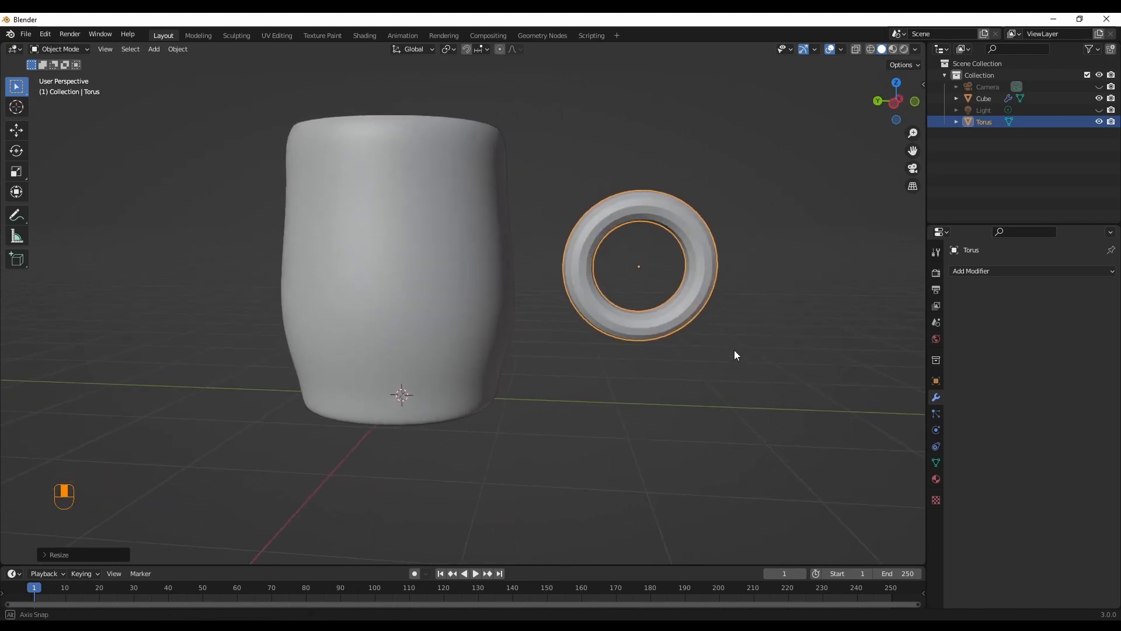
Shade the torus smooth and apply its object transform.
right_click(661, 323)
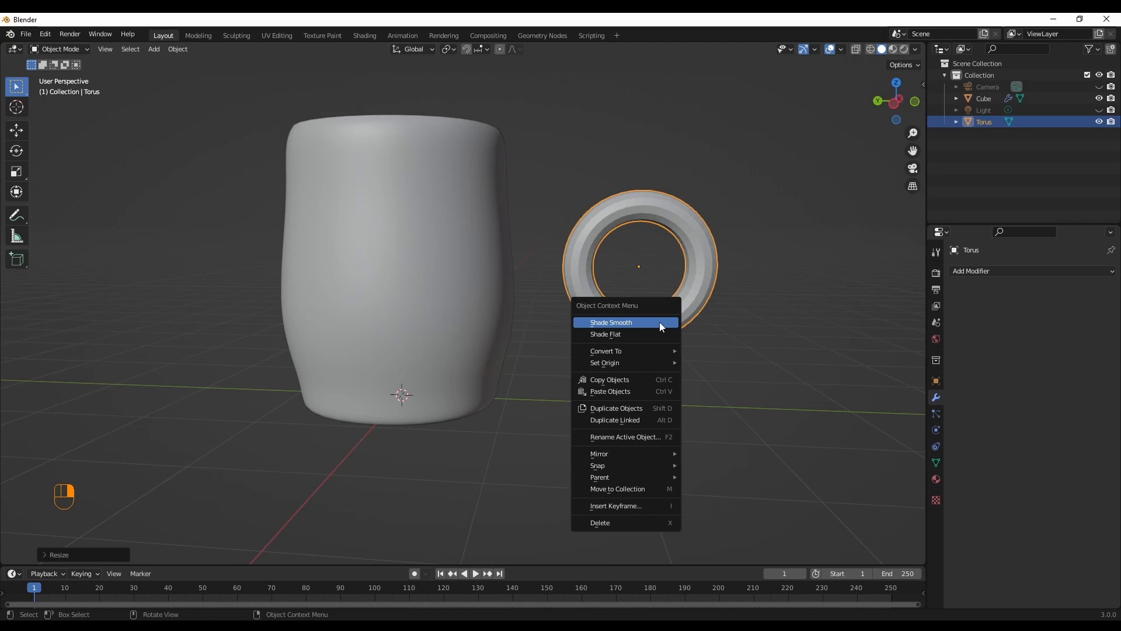
left_click(660, 322)
right_click(663, 322)
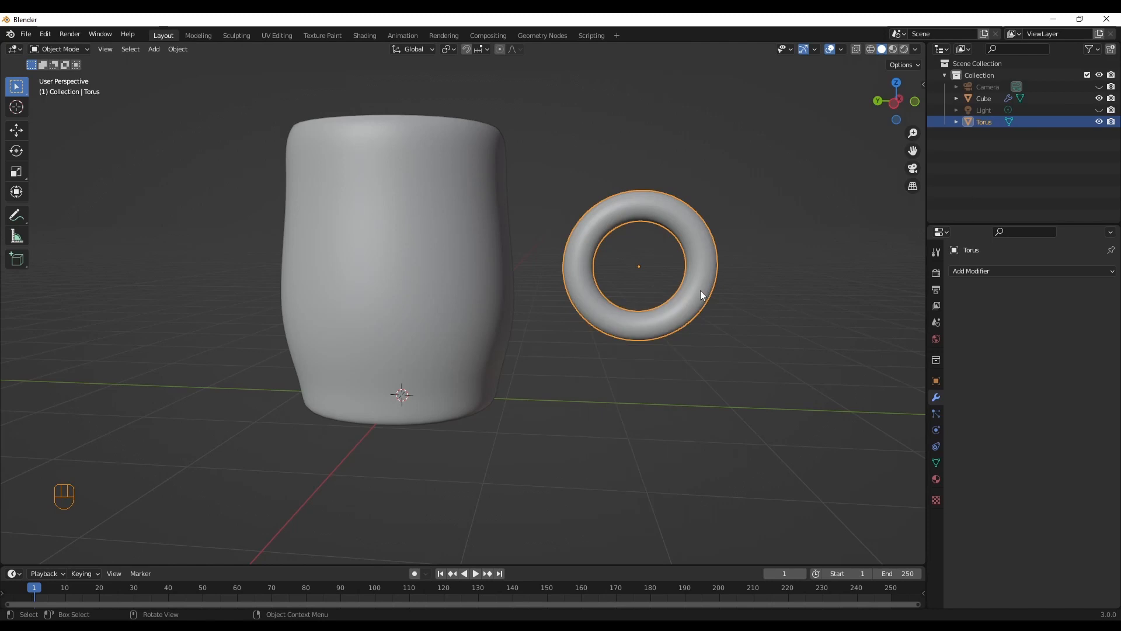
key("ctrl+a")
left_click(685, 321)
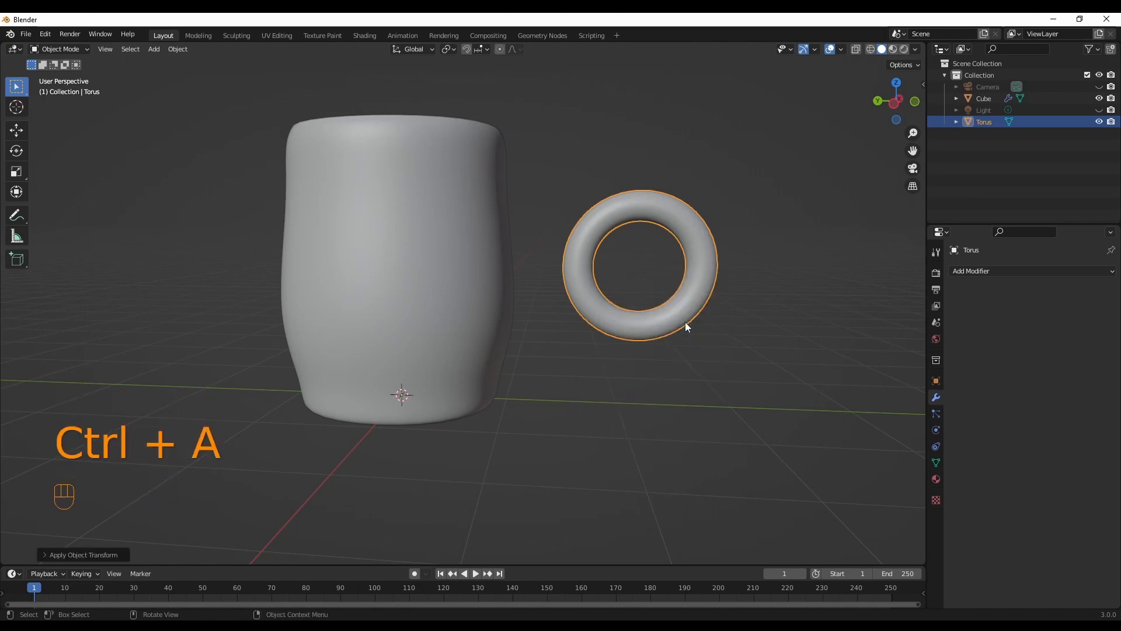
Display the cup and torus in wireframe shading from the left orthographic view.
middle_click_drag(798, 307, 851, 270)
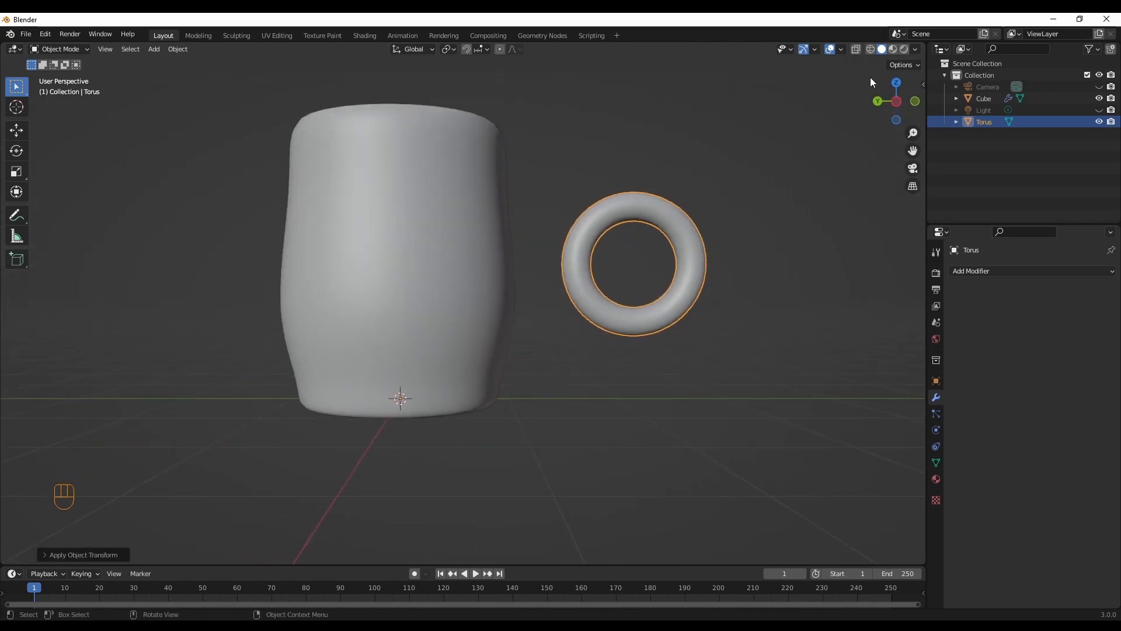
left_click(870, 49)
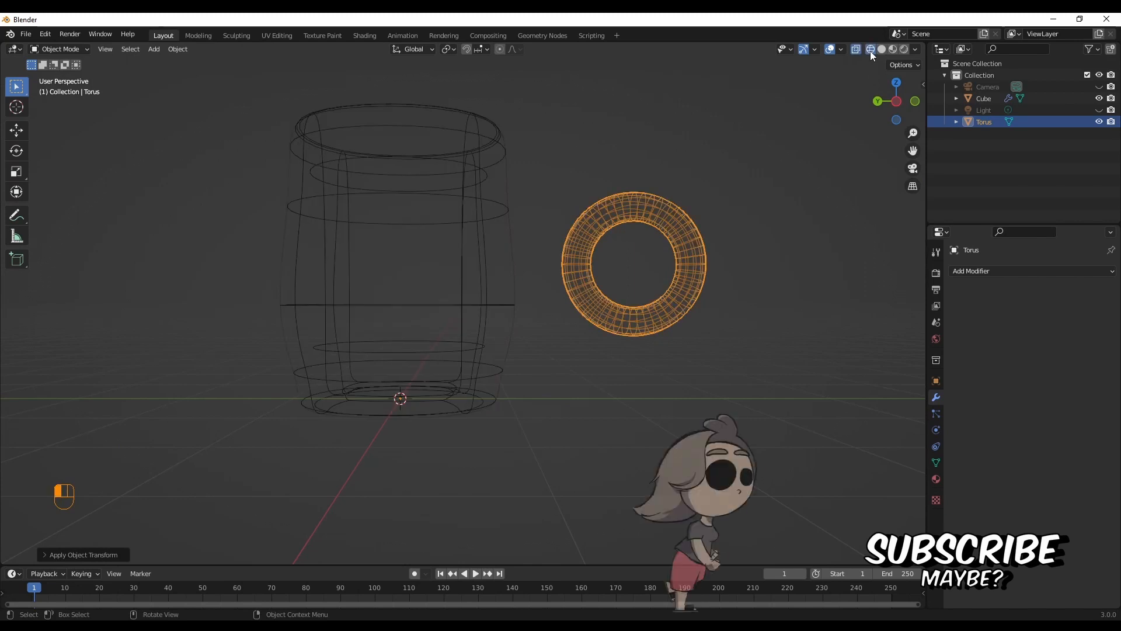
left_click(898, 100)
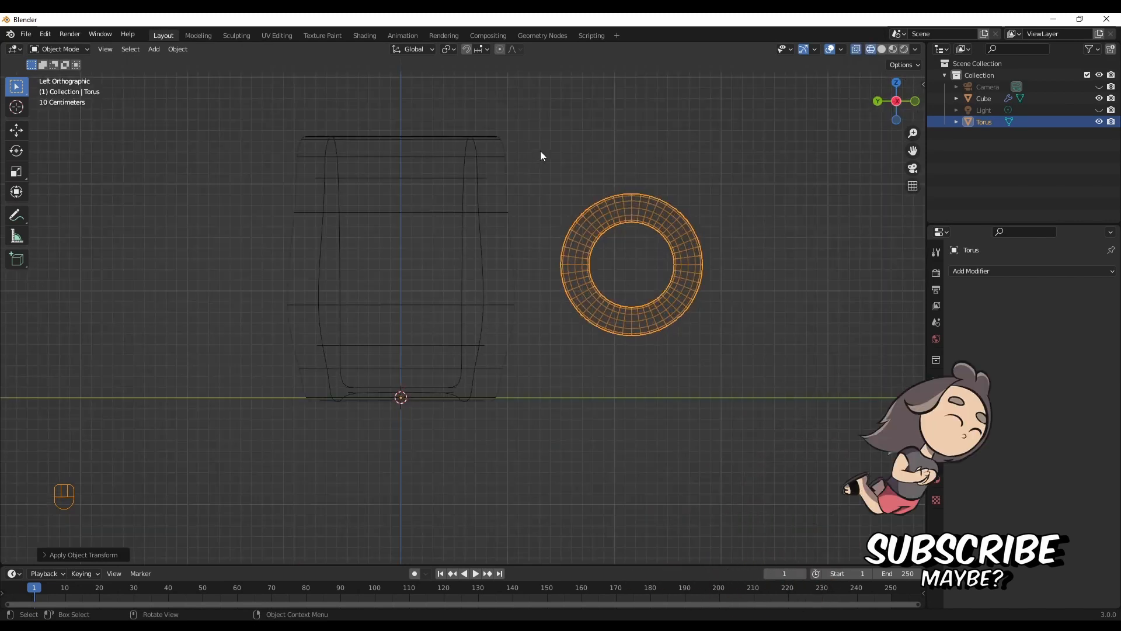
left_click(555, 186)
left_click_drag(547, 167, 628, 357)
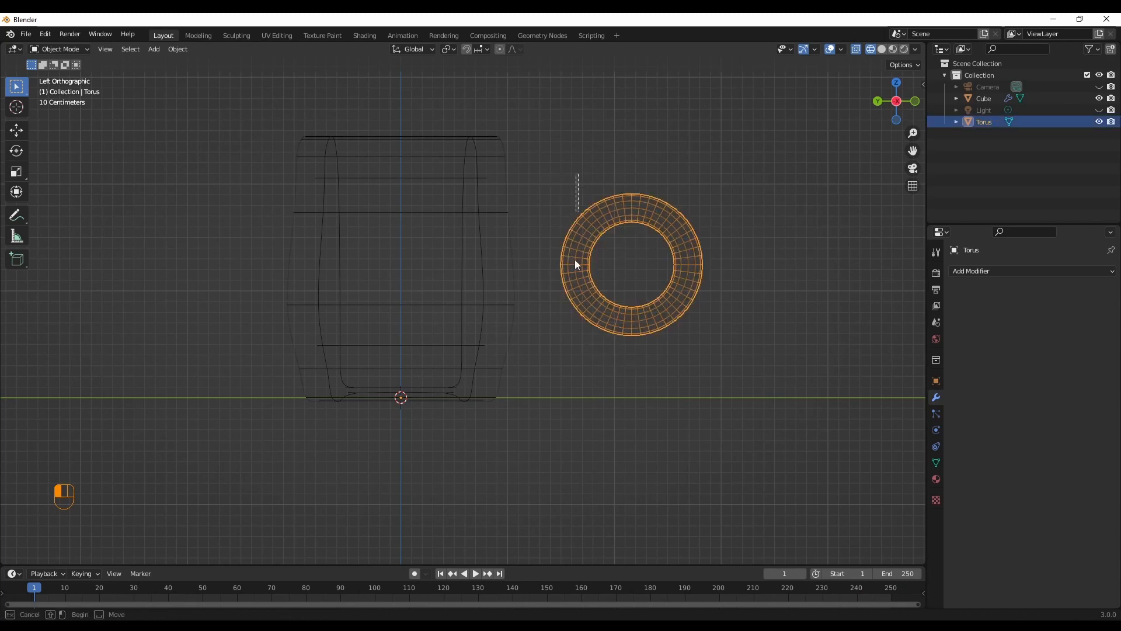
middle_click_drag(601, 314, 736, 351)
left_click(748, 316)
Enter Edit Mode on the torus and, in the left view, delete the vertices of the half facing the cup.
left_click(69, 48)
left_click(58, 62)
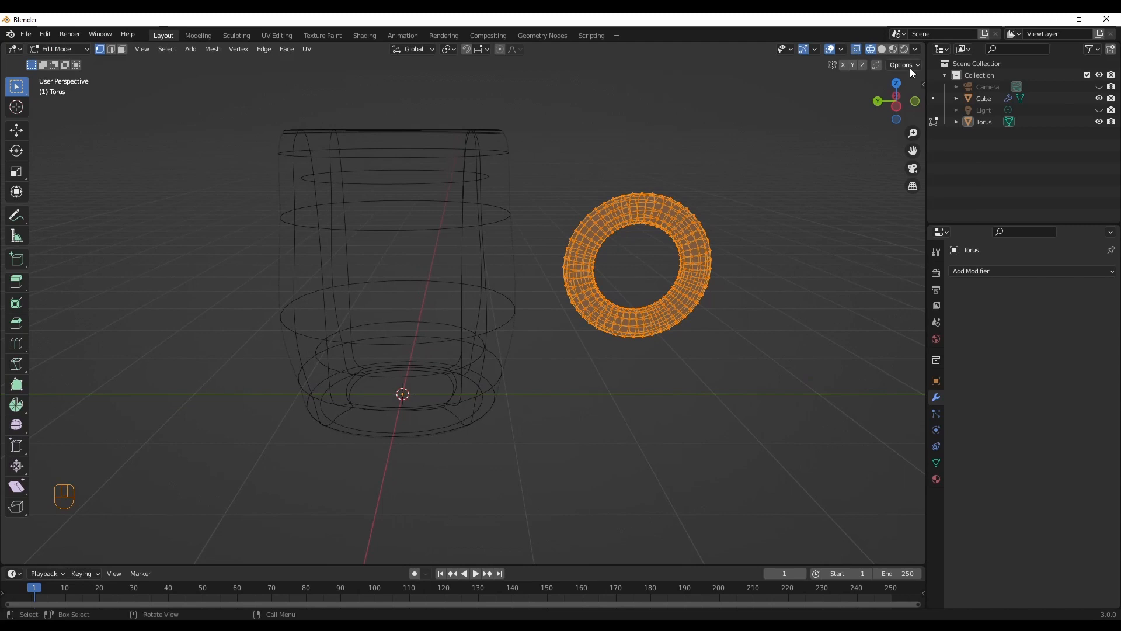
left_click(897, 107)
left_click(562, 170)
left_click_drag(538, 182, 629, 353)
key("x")
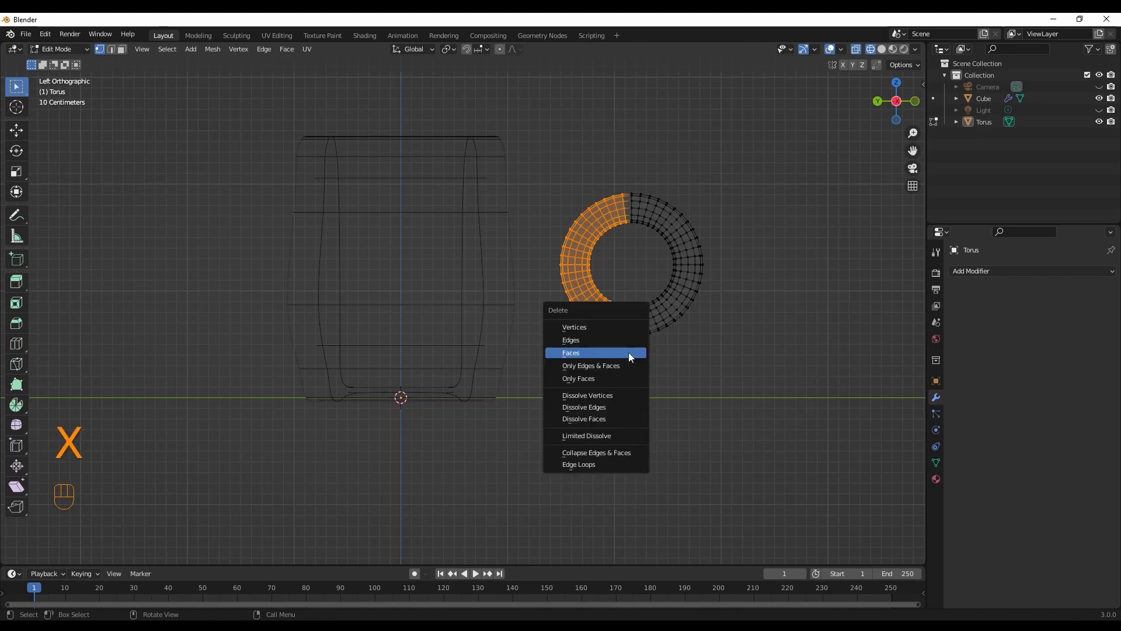
left_click(621, 328)
Select the whole remaining half ring and move it about 1.2 m along global Y so its open ends meet the cup's wall.
left_click_drag(596, 174, 728, 362)
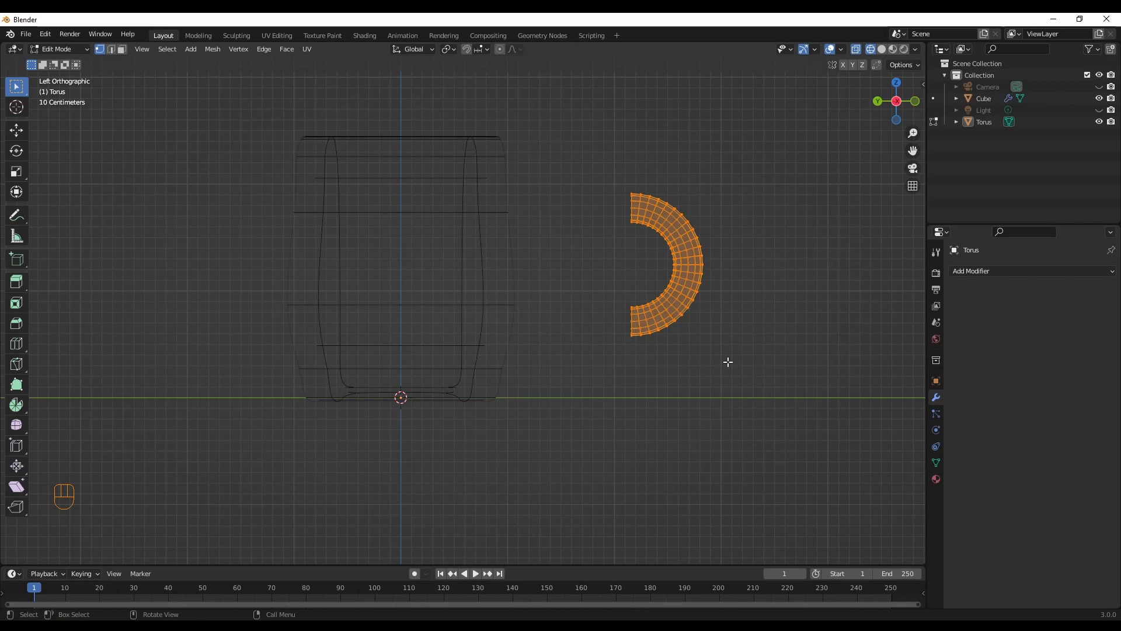
key("g")
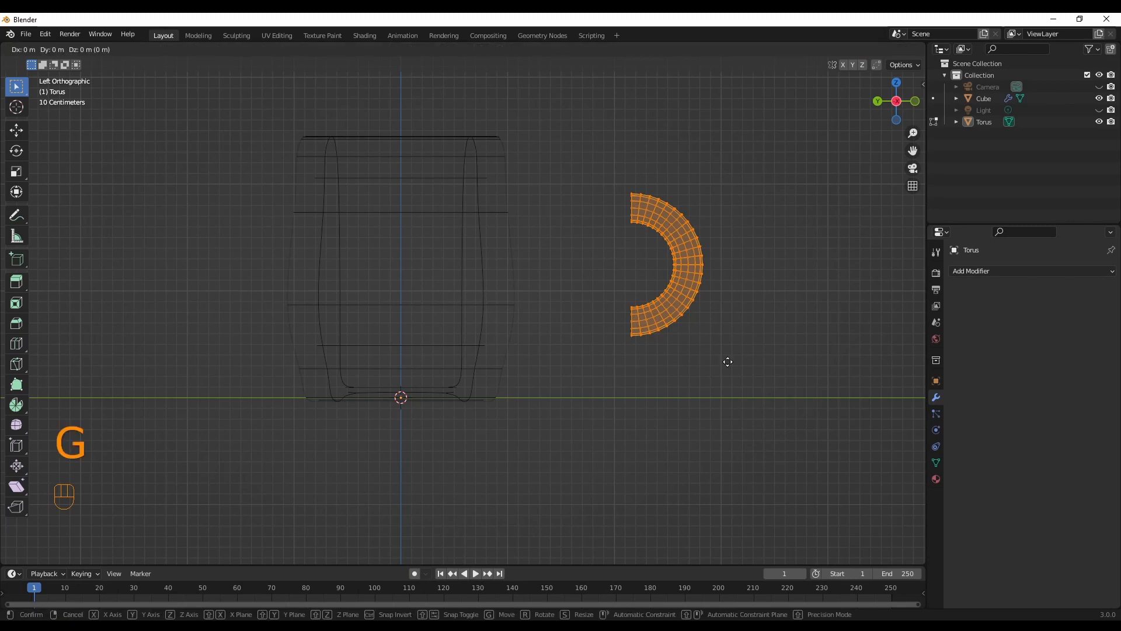
key("y")
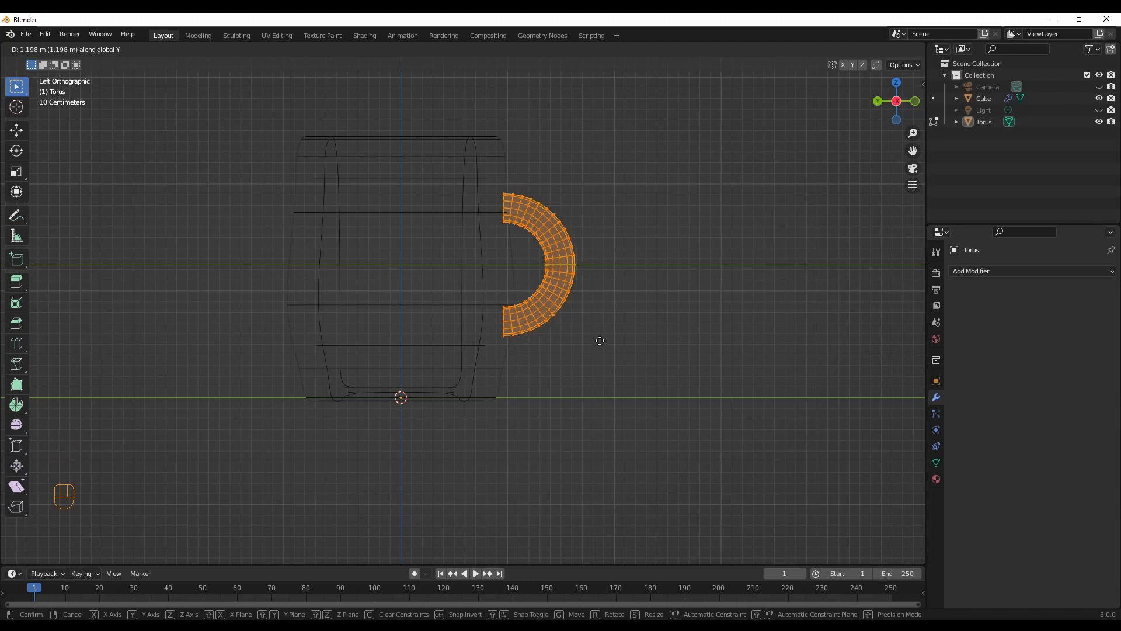
left_click(601, 339)
key("Tab")
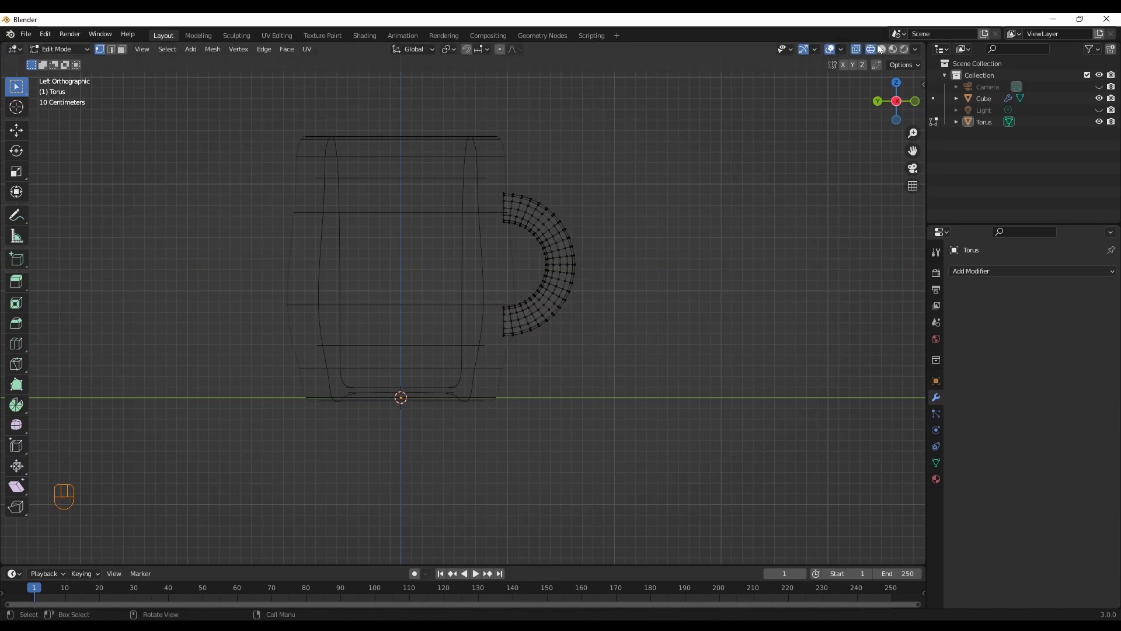
Return to solid shading and Object Mode, and select both the cup and its handle.
left_click(881, 49)
left_click(60, 49)
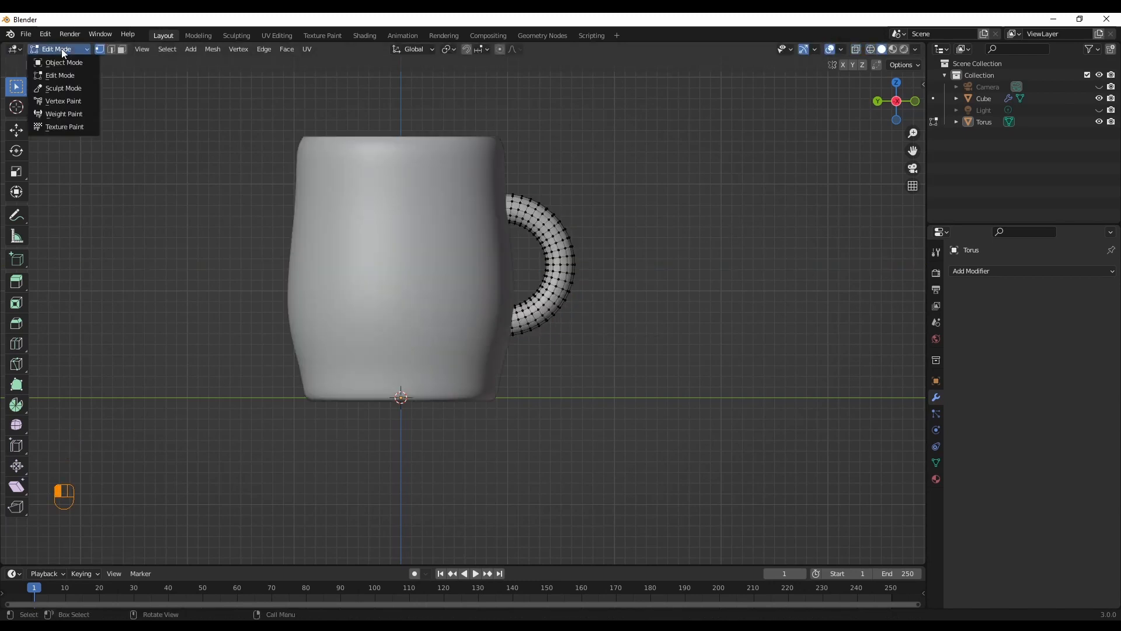
left_click(68, 59)
middle_click_drag(622, 330, 452, 378)
key("a")
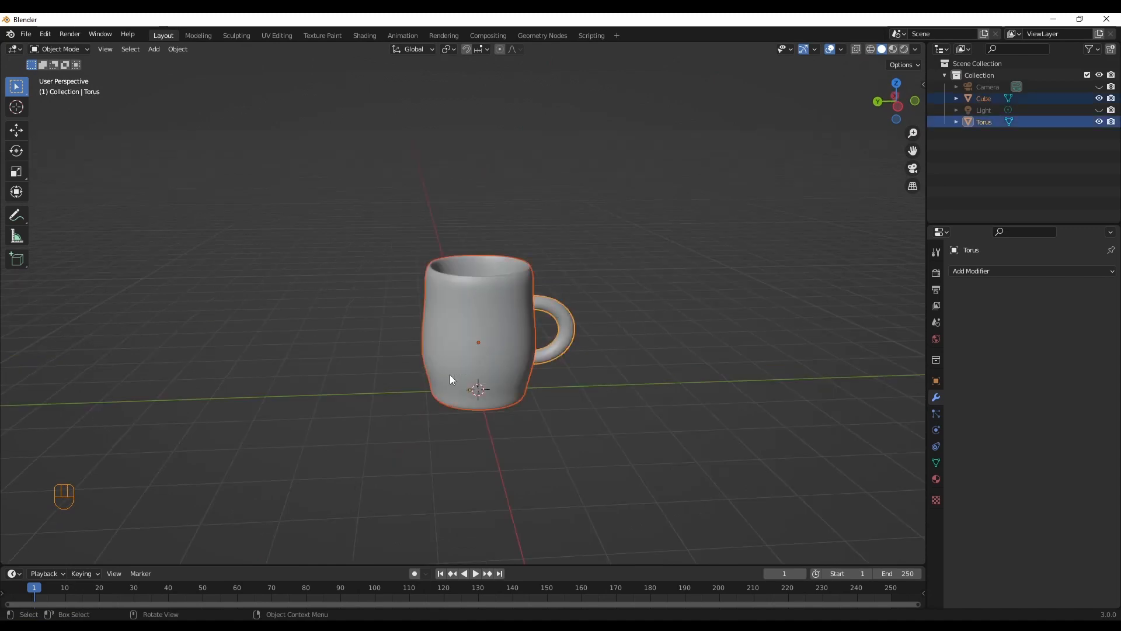
Try parenting the cup to the handle as Object and test the link by moving the pieces.
key("ctrl+p")
left_click(515, 342)
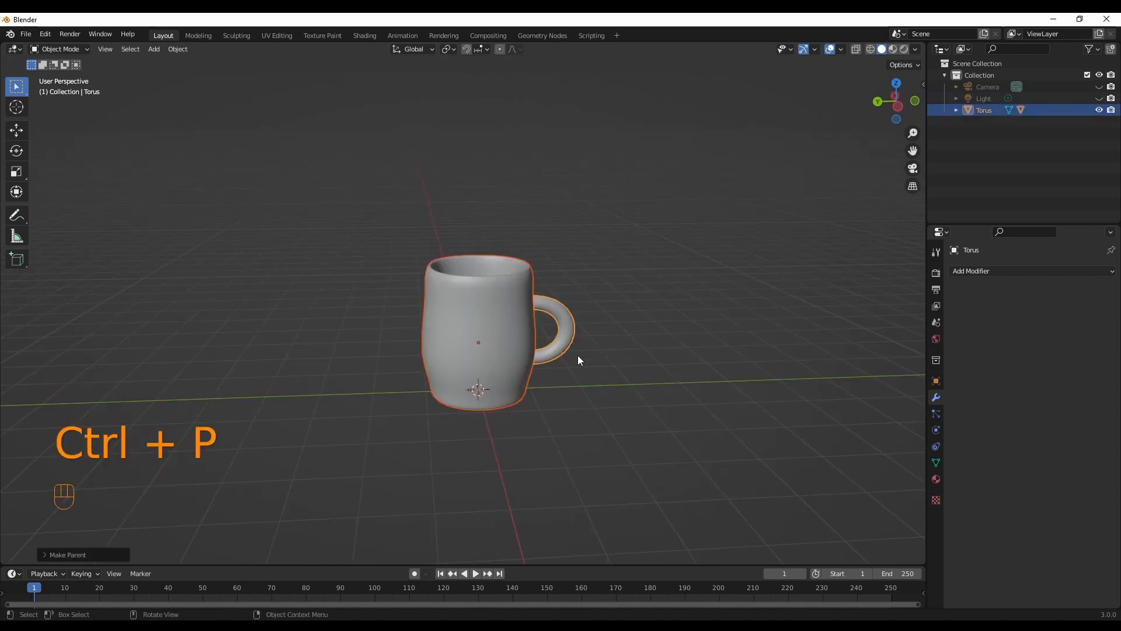
key("g")
left_click(595, 321)
right_click(529, 346)
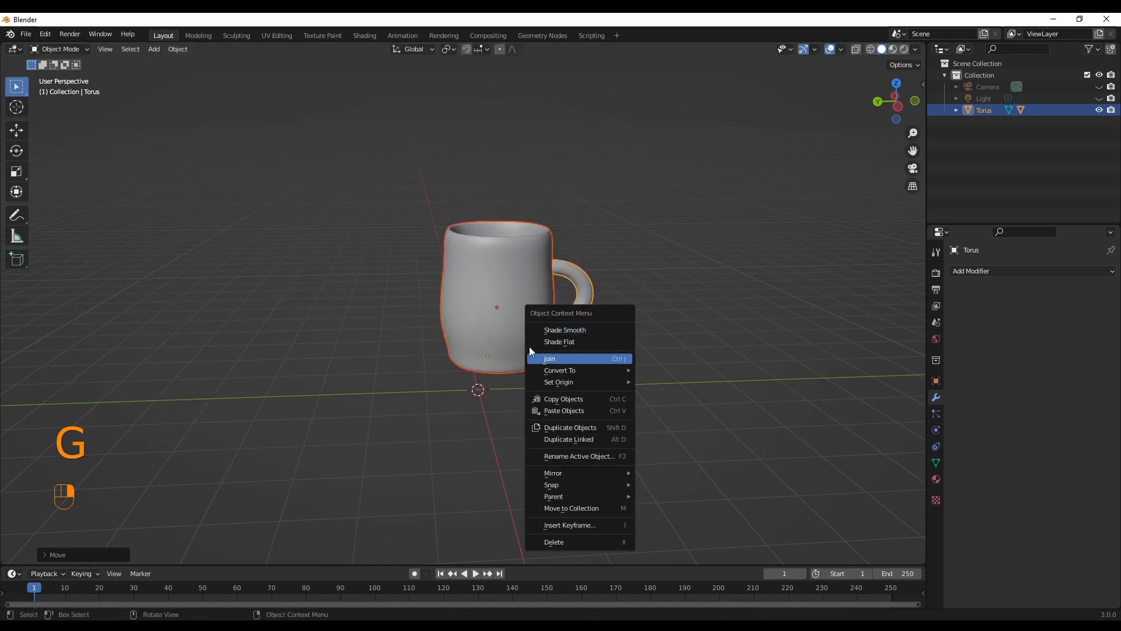
left_click(345, 348)
left_click(470, 338)
key("g")
Undo the test moves, the parenting and earlier edits back to the point where the cup's Subdivision modifier is unapplied.
key("ctrl+z")
key("ctrl+z")
key("ctrl+z")
key("ctrl+z")
key("ctrl+z")
key("ctrl+z")
key("ctrl+z")
key("ctrl+z")
key("ctrl+z")
key("ctrl+z")
key("ctrl+z")
key("ctrl+z")
key("ctrl+z")
key("ctrl+z")
key("ctrl+z")
key("ctrl+z")
key("ctrl+z")
key("ctrl+z")
key("ctrl+z")
key("ctrl+z")
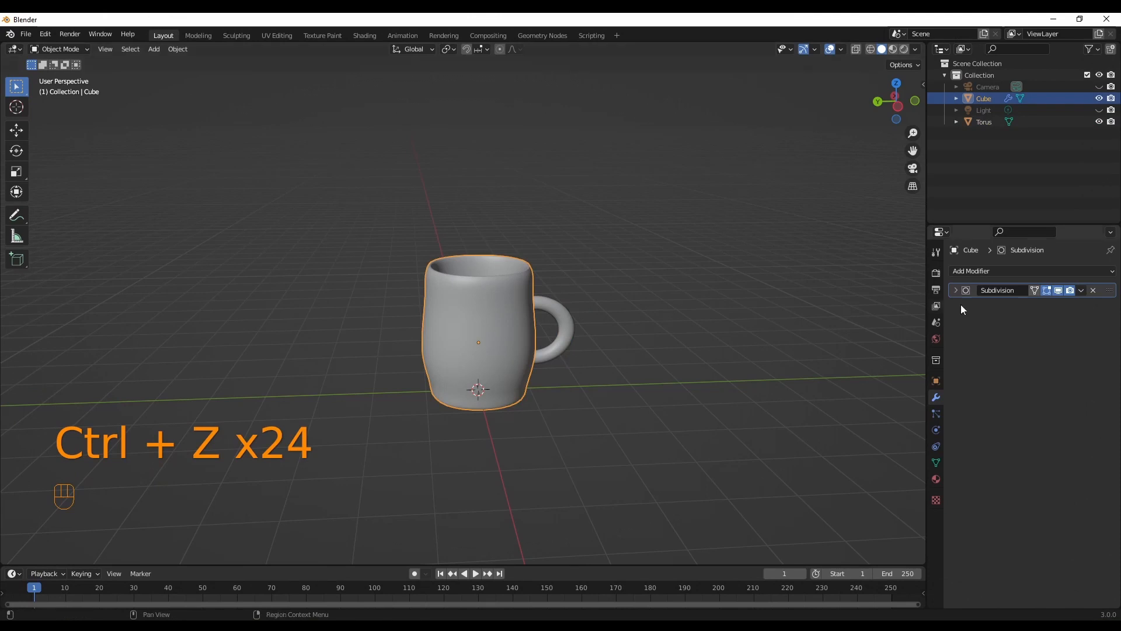
Apply the cup's Subdivision modifier.
left_click(1081, 290)
left_click(1073, 304)
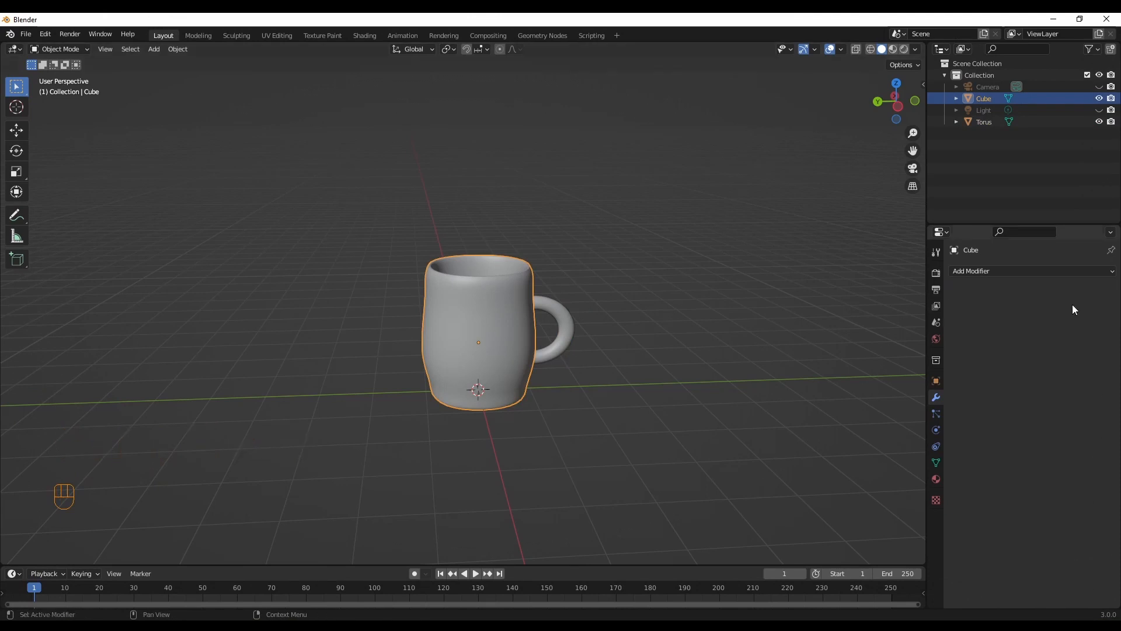
key("ctrl+z")
key("ctrl+z")
key("ctrl+z")
key("ctrl+z")
Select the handle first and the cup last, and parent the handle to the cup as Object.
left_click(563, 348)
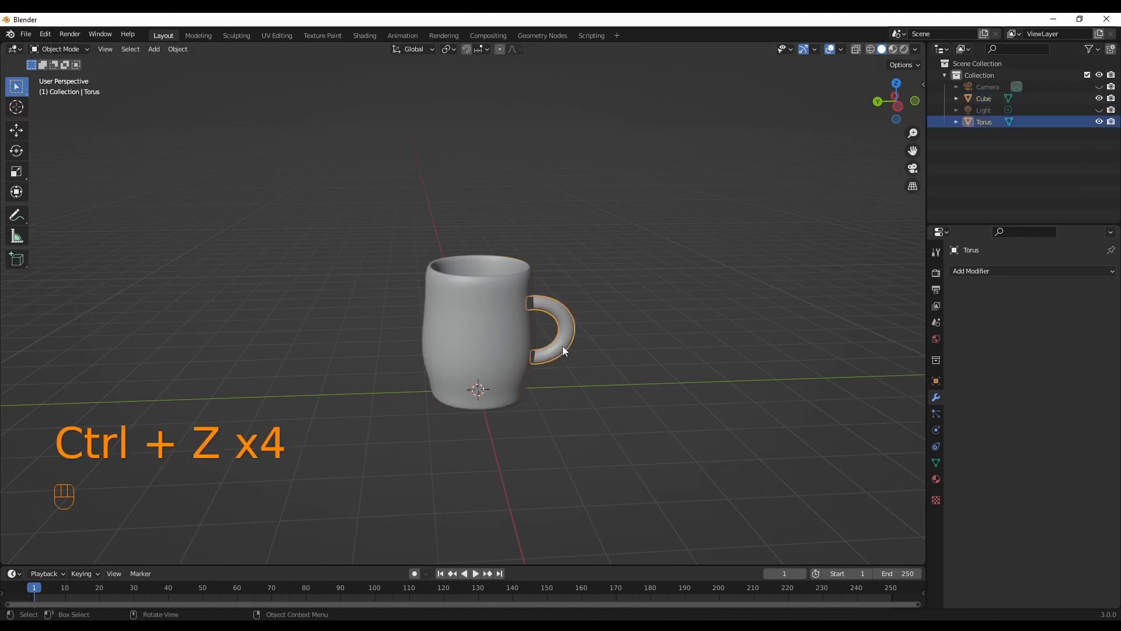
left_click(491, 360, "shift")
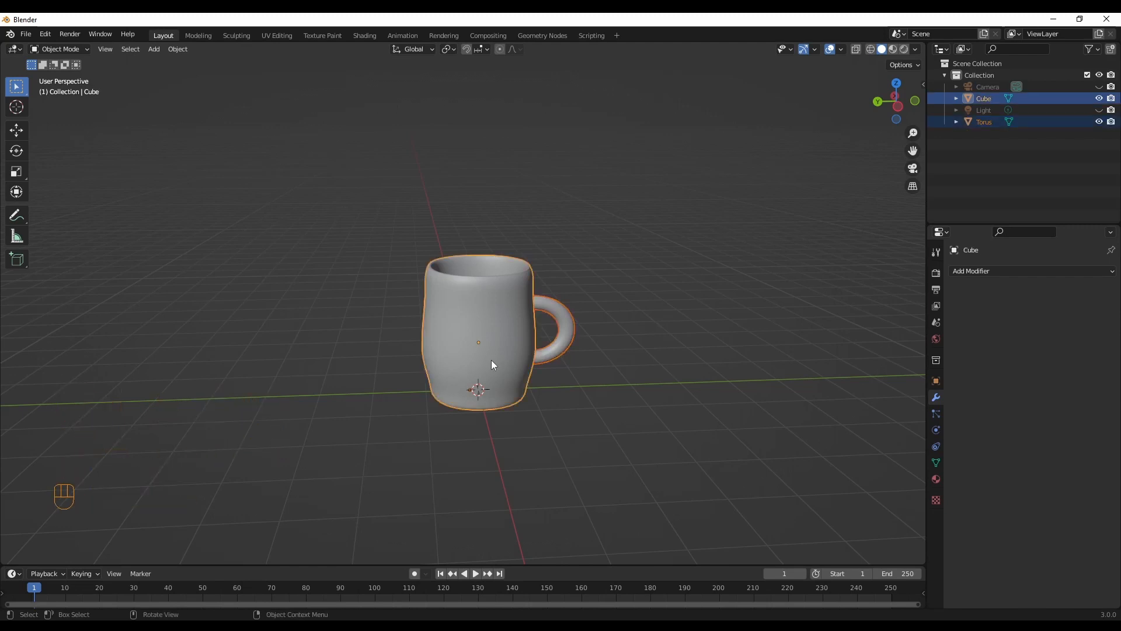
key("ctrl+p")
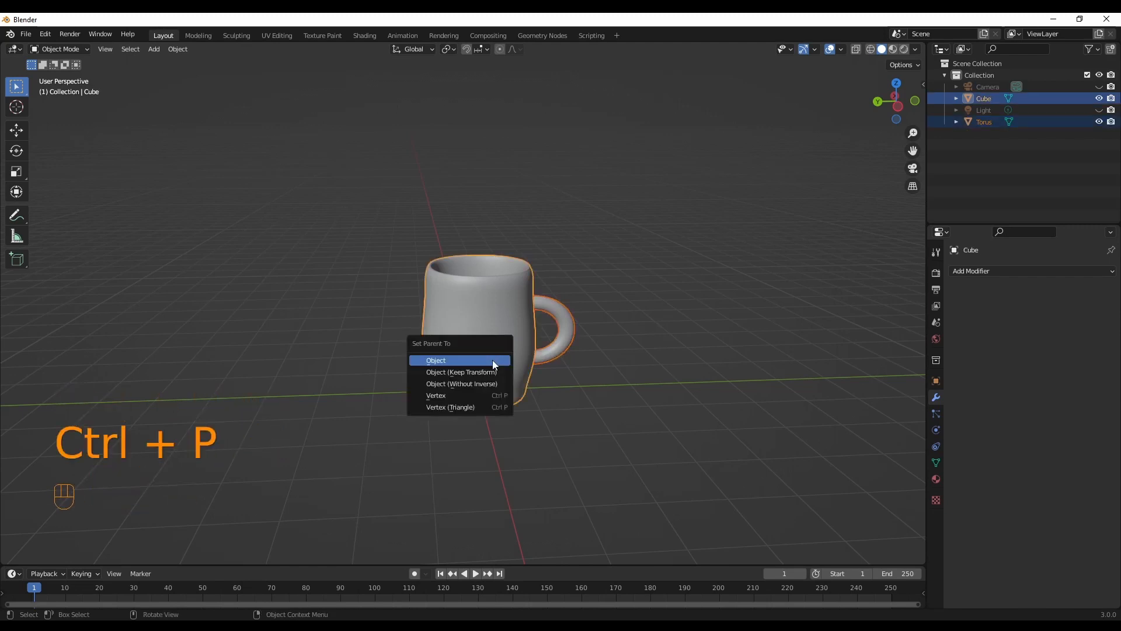
left_click(493, 362)
Select only the cup and test-move it along global Z, leaving it practically at its original height.
left_click(558, 376)
left_click(485, 366)
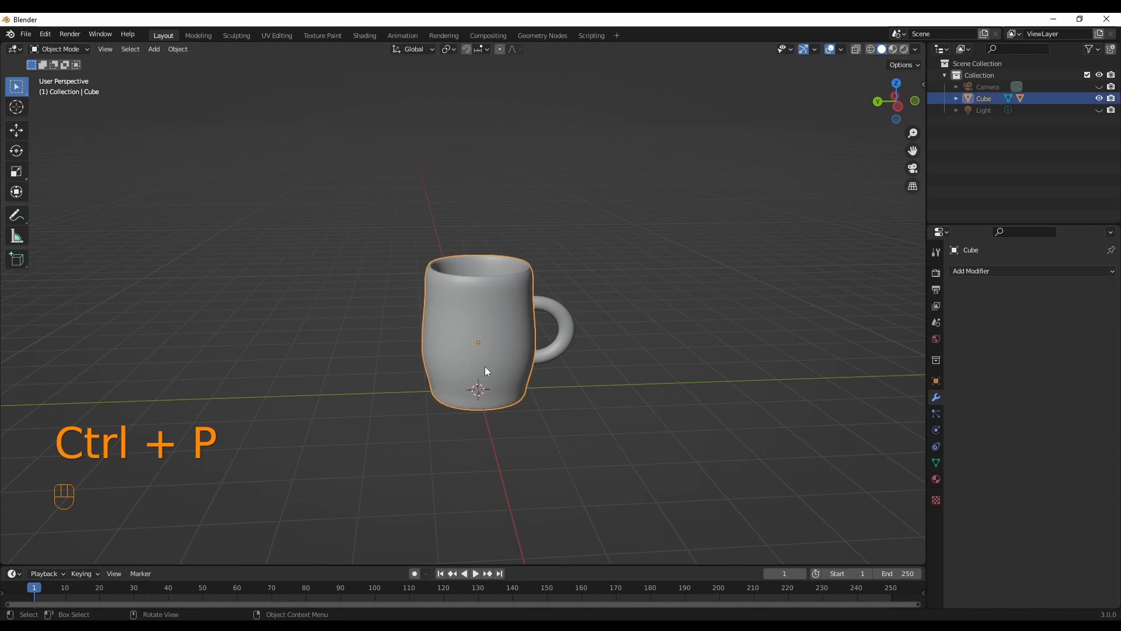
key("g")
key("z")
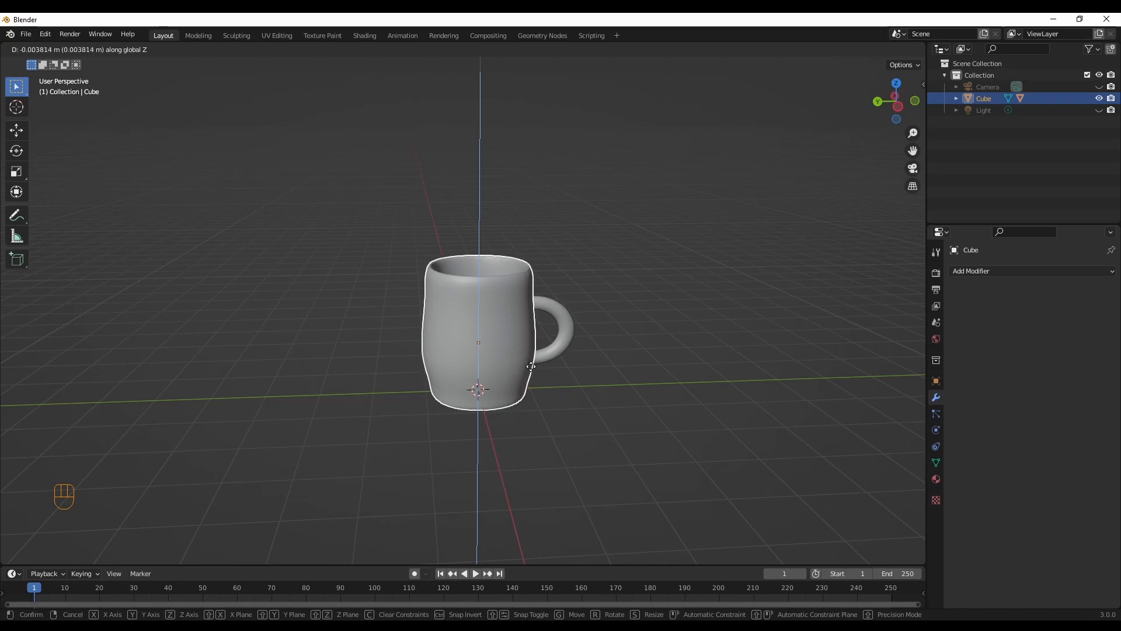
left_click(532, 367)
Add a mesh plane at the origin beneath the cup and scale it up more than 11 times as a floor.
middle_click_drag(533, 367, 640, 391)
key("shift+a")
mouse_move(639, 391)
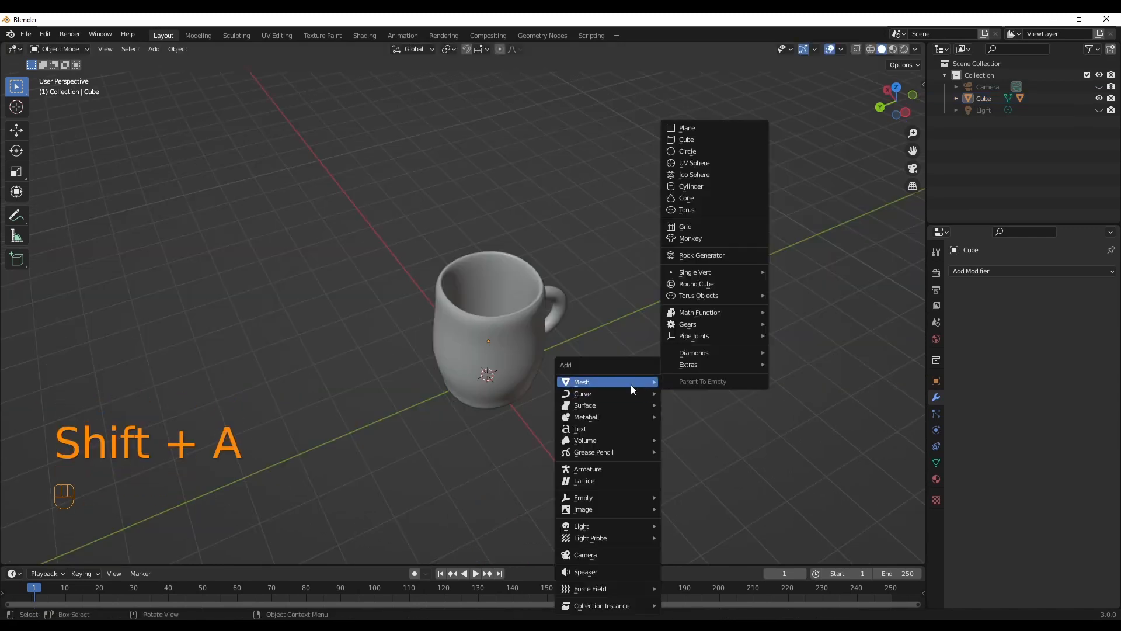
left_click(719, 131)
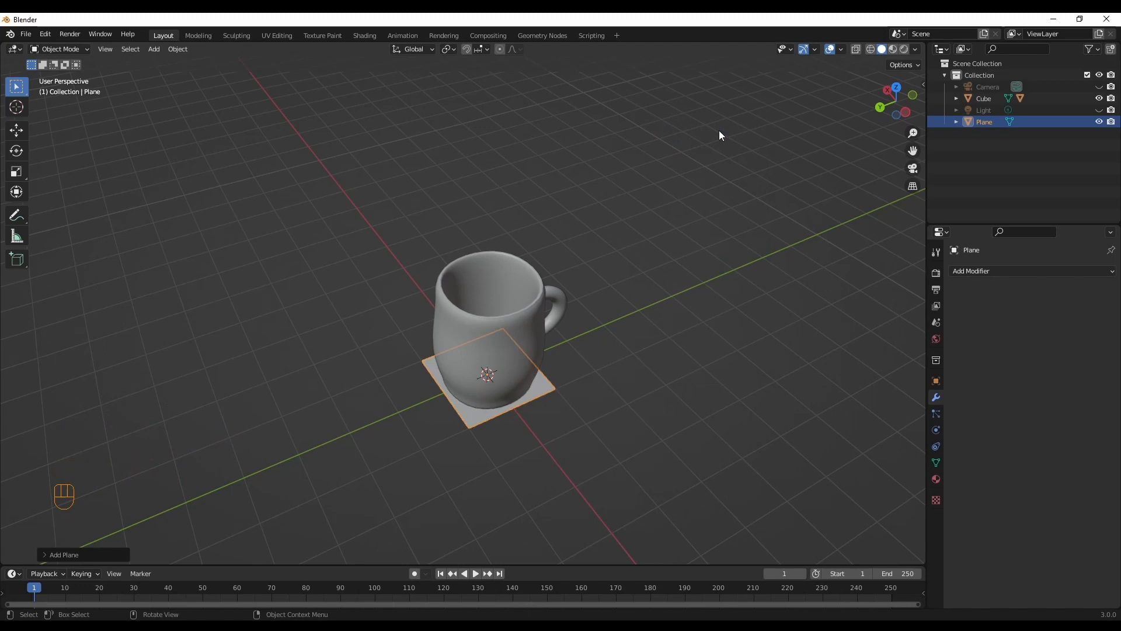
middle_click_drag(721, 411, 661, 387)
scroll(633, 401, "down", 3)
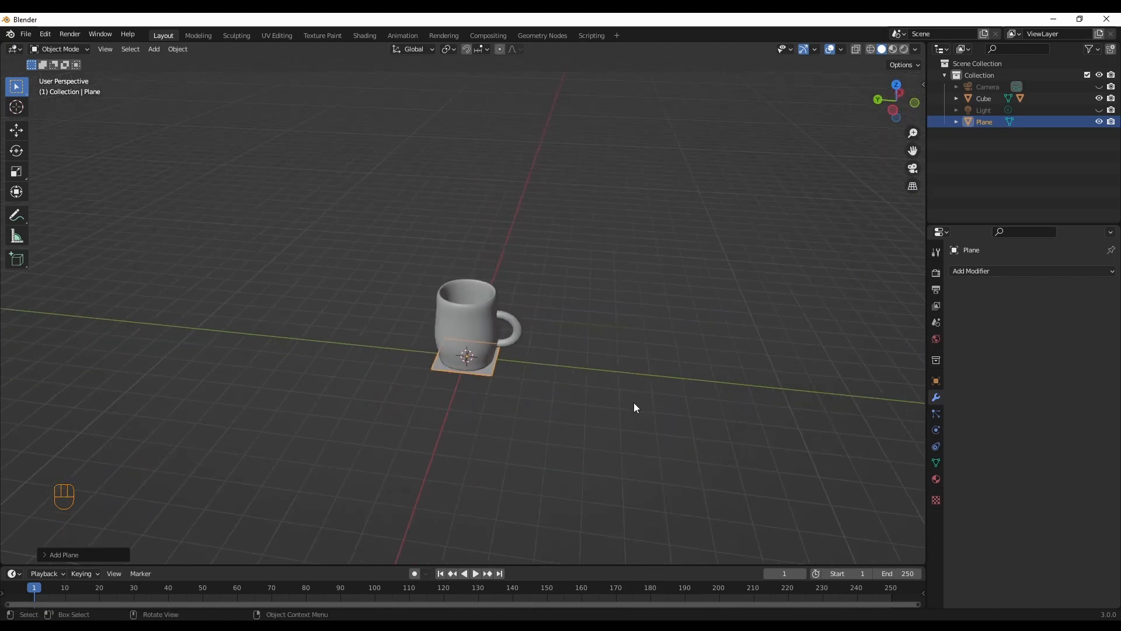
key("s")
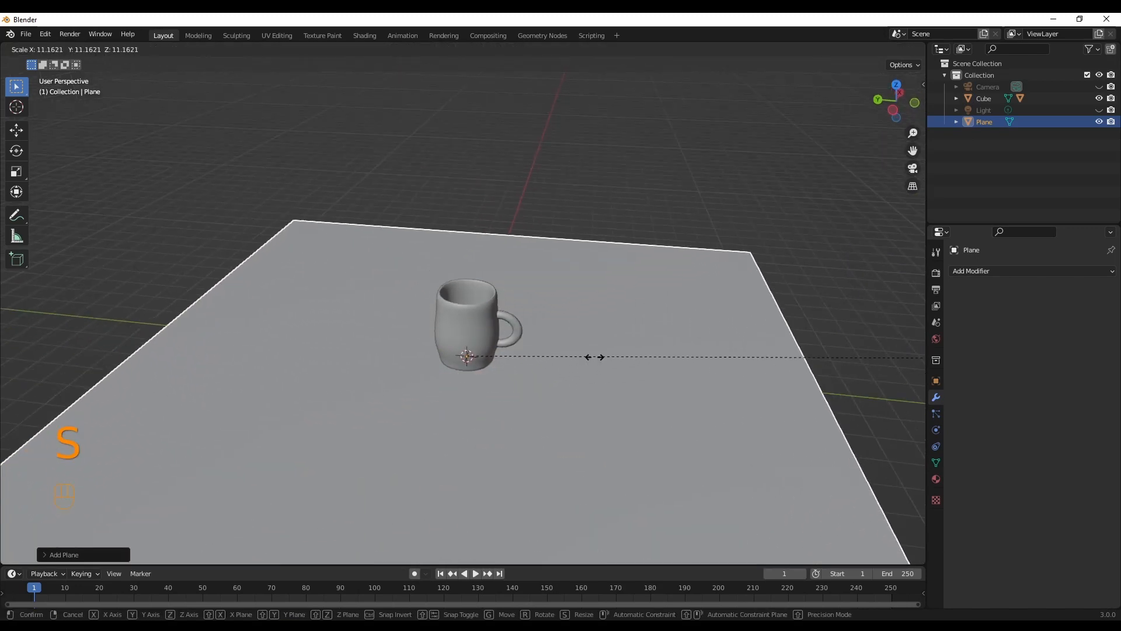
left_click(585, 424)
Select the cup and scale it down uniformly together with its handle.
left_click(477, 335)
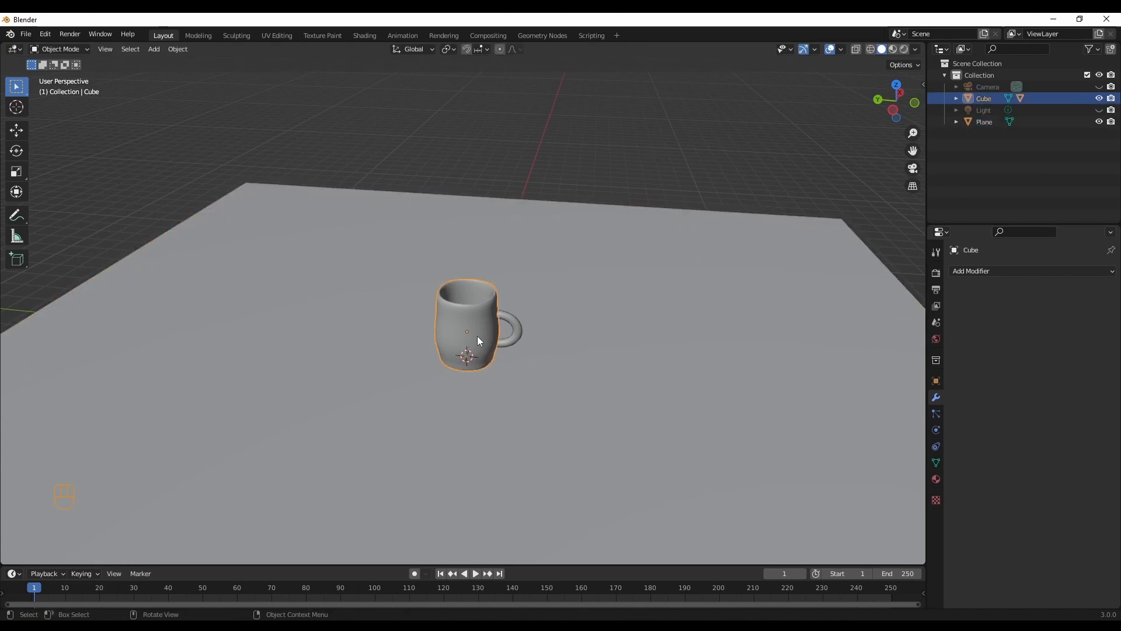
key("s")
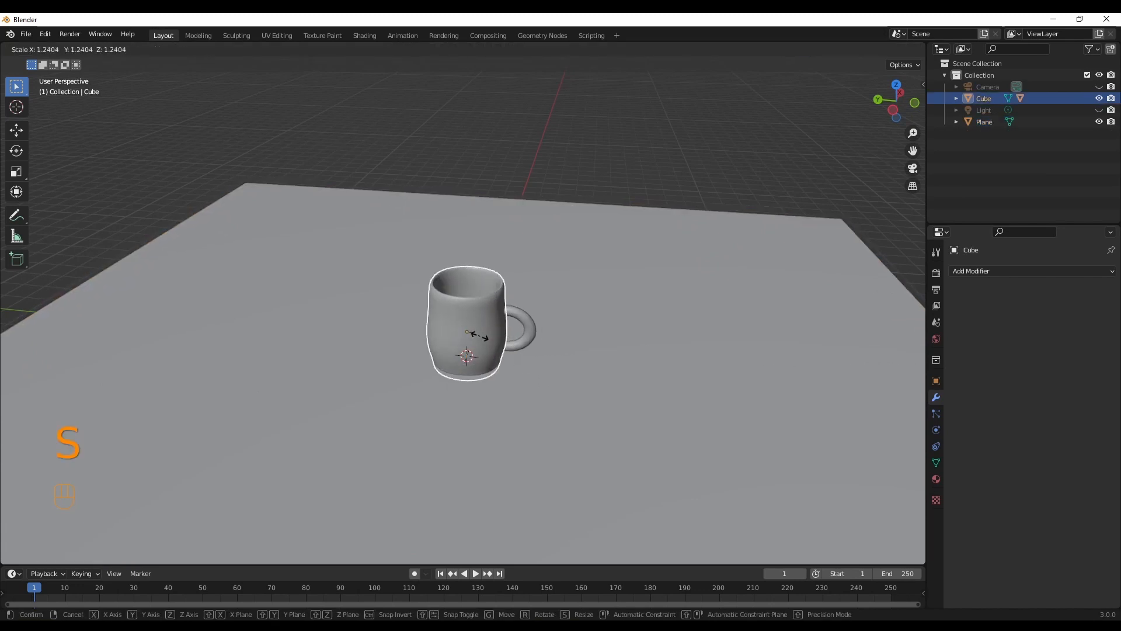
left_click(525, 378)
mouse_move(524, 377)
middle_mouse_down()
mouse_move(482, 338)
mouse_move(516, 383)
middle_mouse_up()
scroll(516, 383, "up", 2)
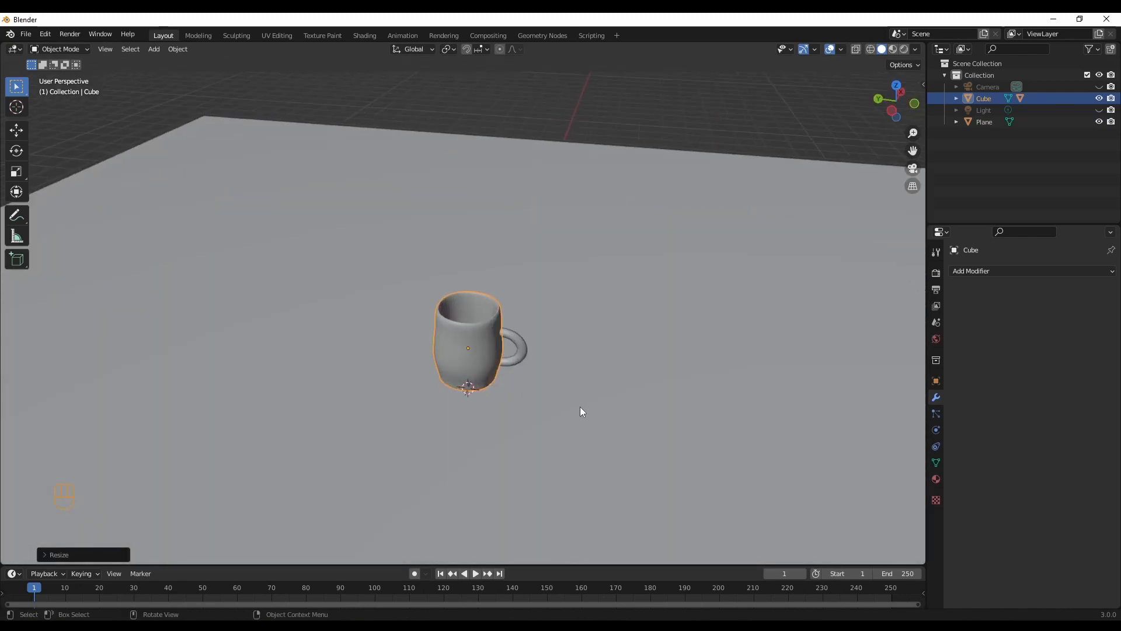
In the left orthographic view, move the cup about 0.34 m down along global Z so its base rests on the plane.
middle_click_drag(583, 408, 588, 398)
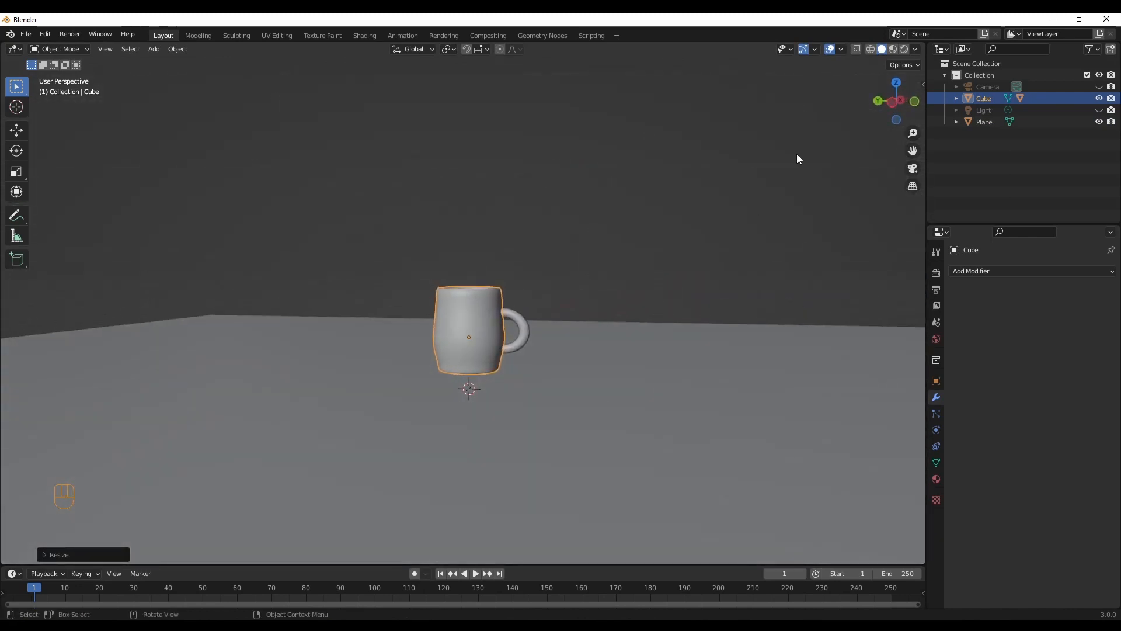
left_click(900, 103)
key("g")
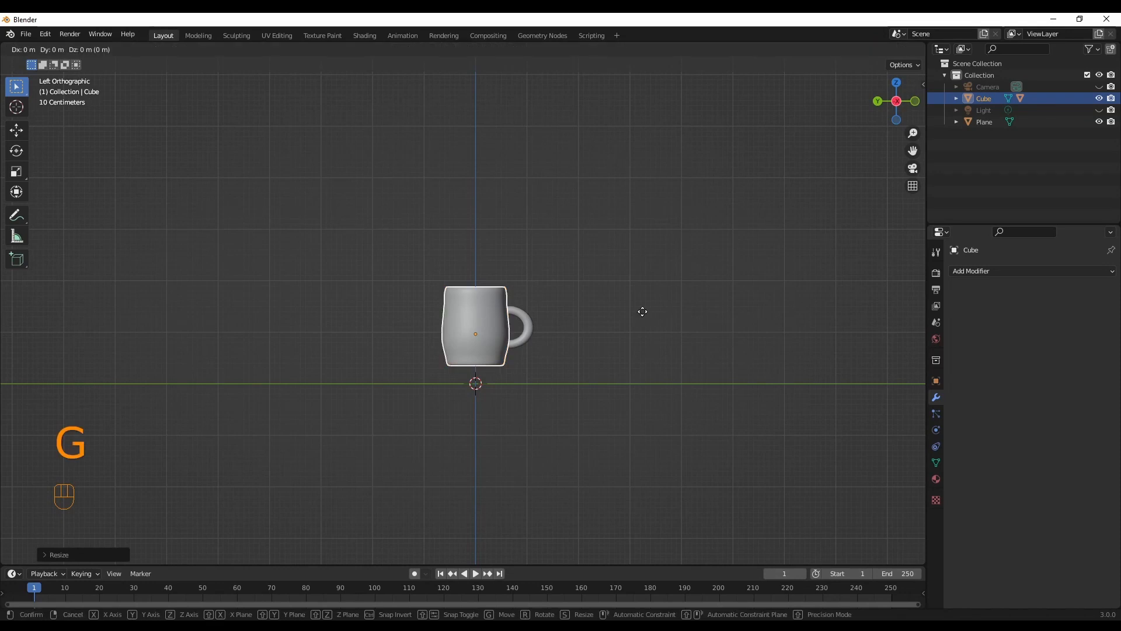
key("z")
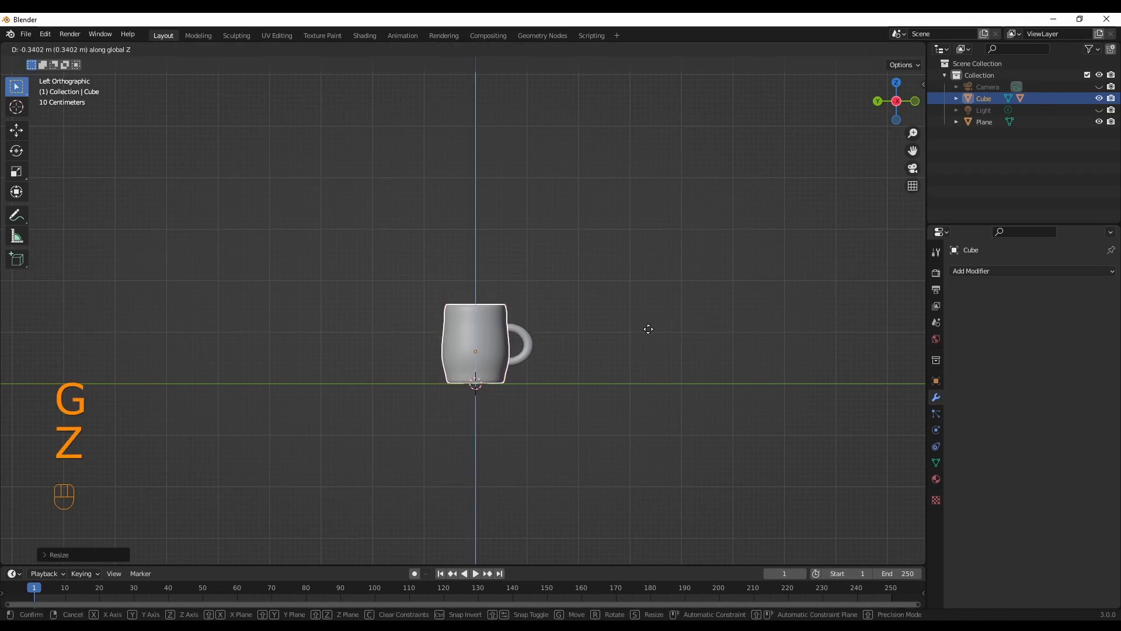
left_click(649, 330)
middle_click_drag(651, 334, 618, 391)
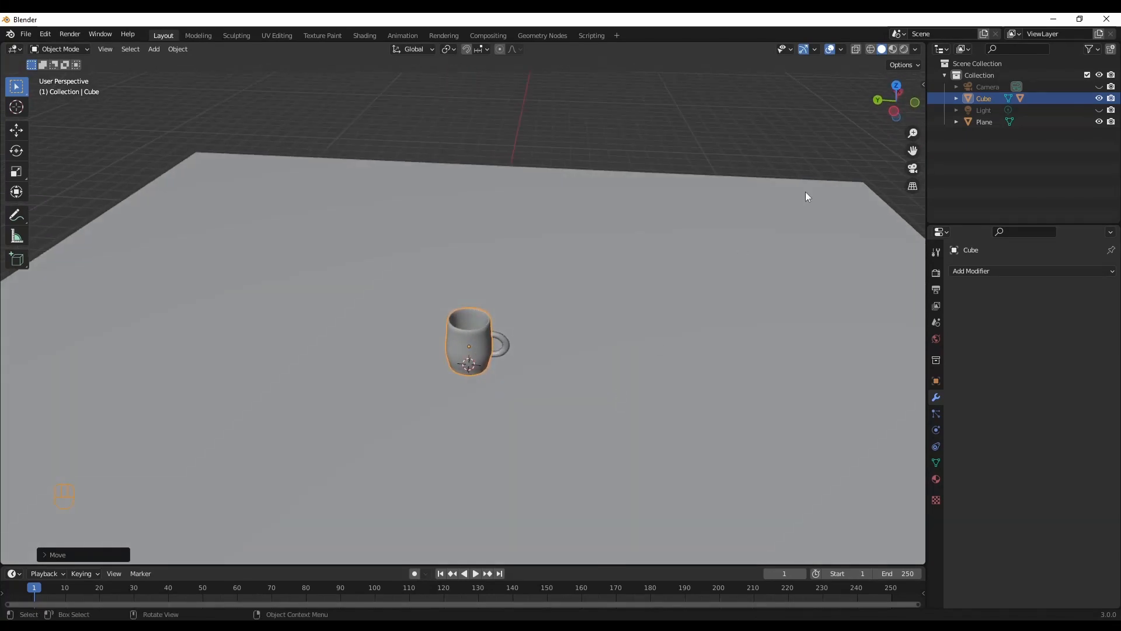
Look through the camera, enable Camera to View locking, and frame the mug closer and centred in the shot.
left_click(918, 168)
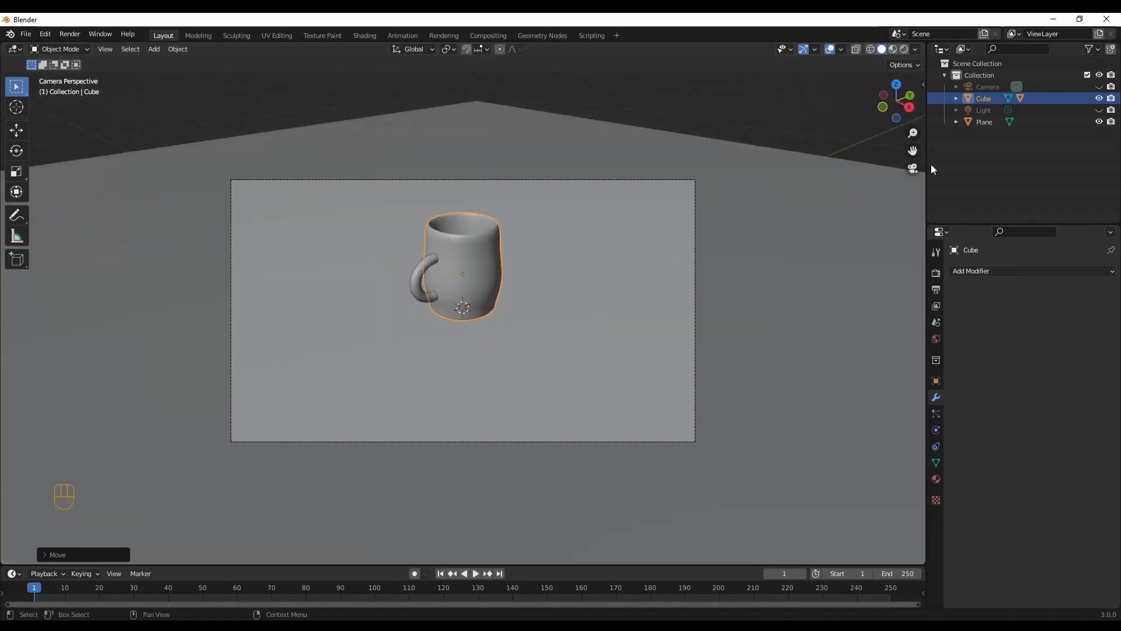
left_click(921, 82)
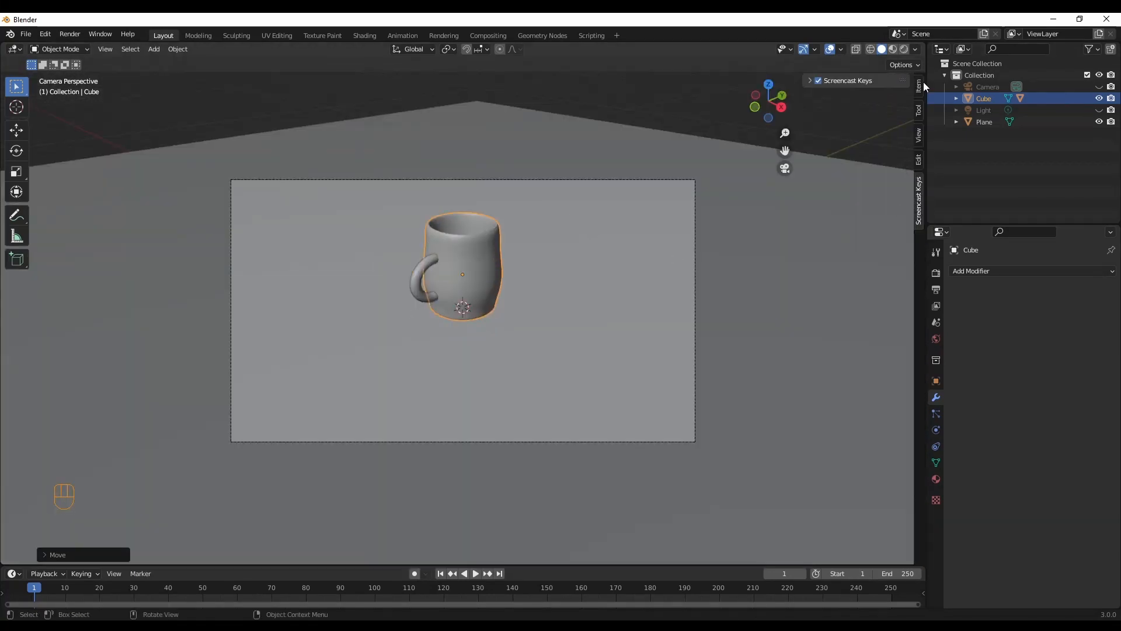
left_click(918, 140)
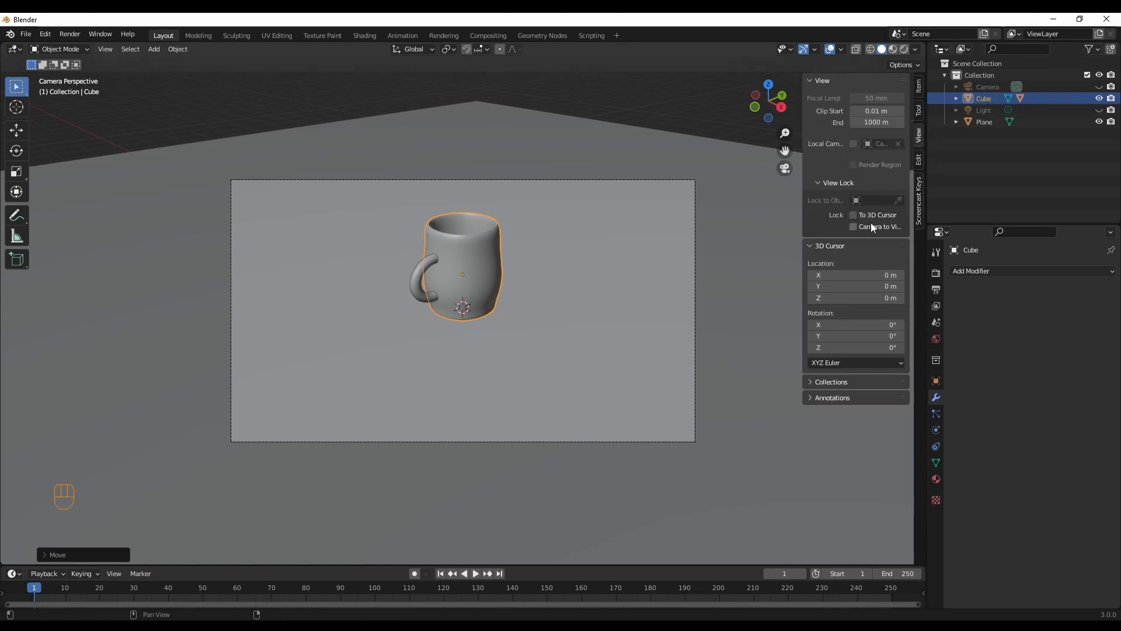
middle_click_drag(541, 263, 557, 315)
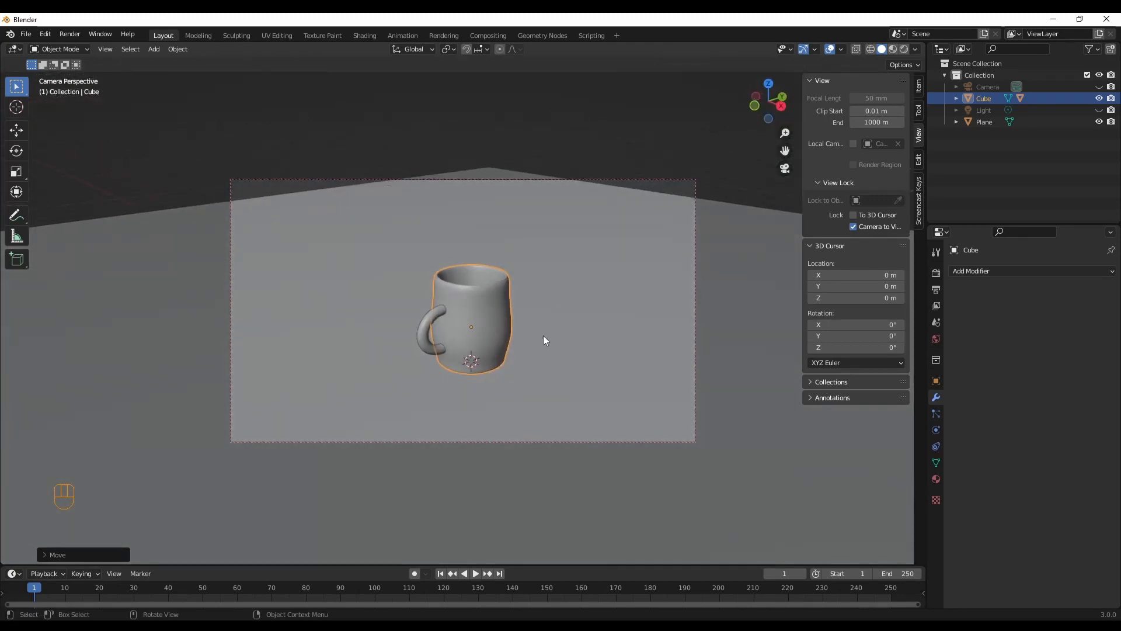
scroll(546, 339, "up", 3)
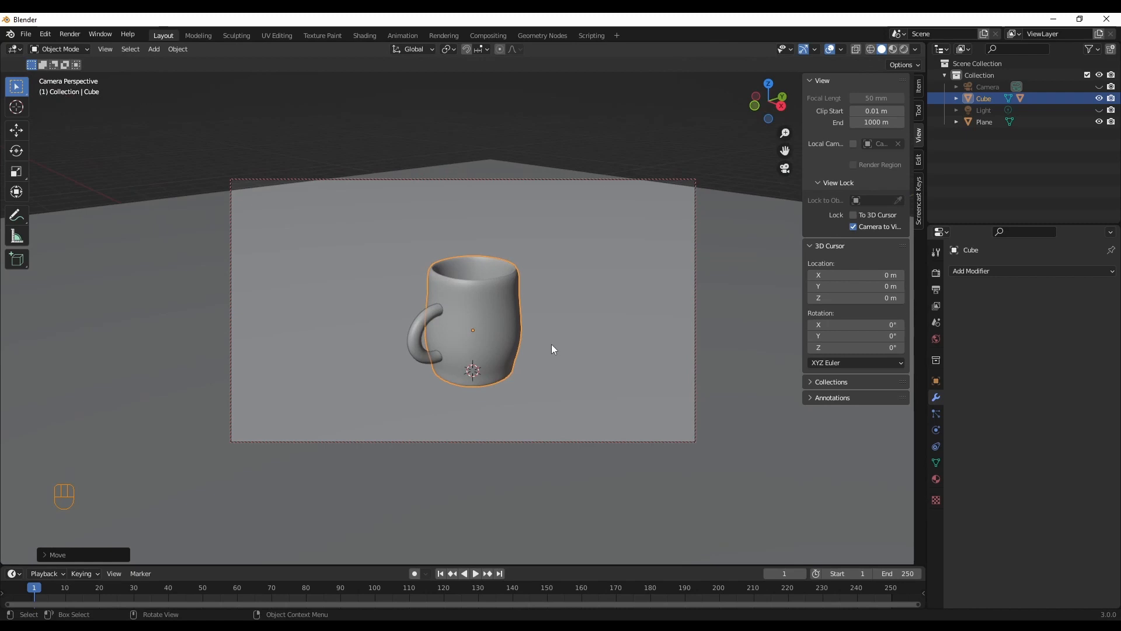
Set the output Resolution X to 1080 px for a square render frame.
left_click(937, 274)
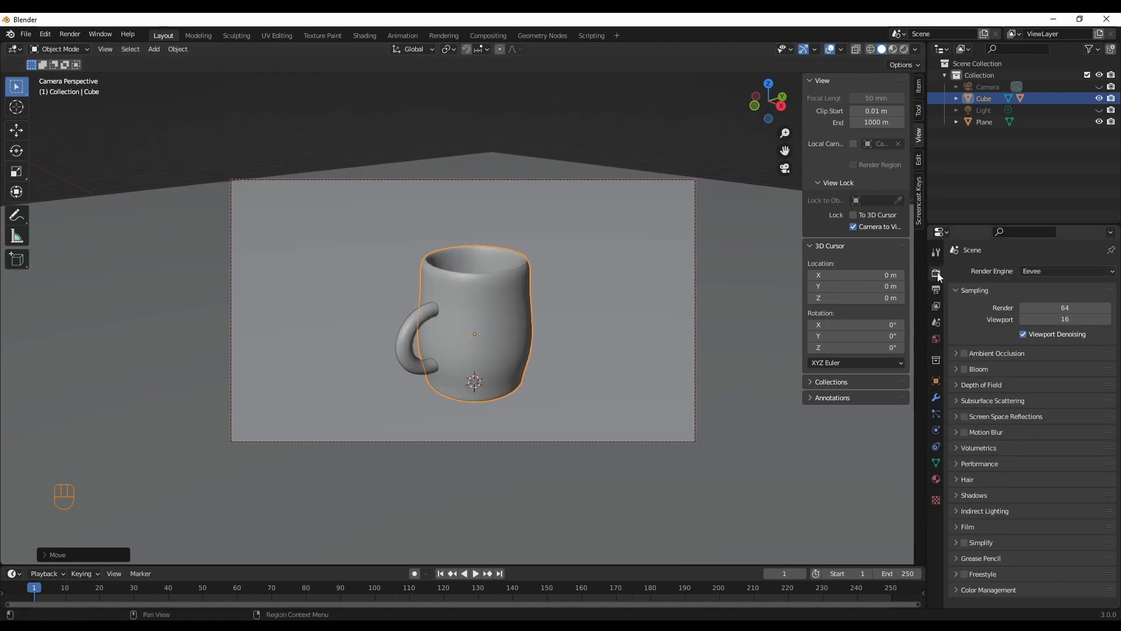
left_click(937, 290)
left_click(1067, 287)
type("1080")
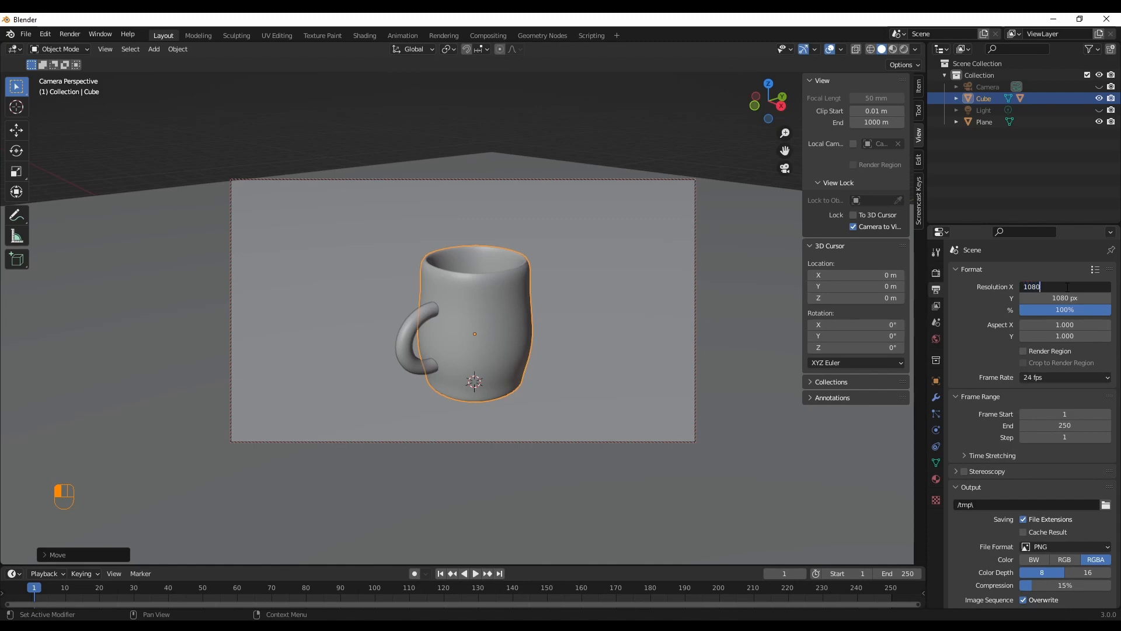
key("Return")
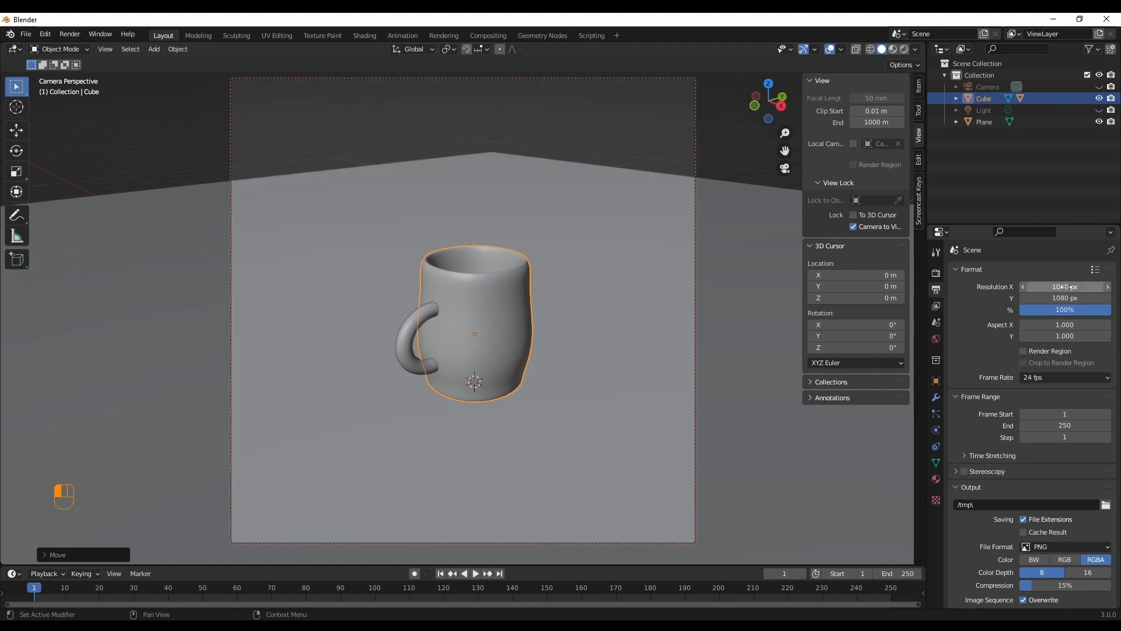
Reframe the camera to look down on the mug from its handle side, and turn off Camera to View locking.
middle_click_drag(509, 341, 597, 457)
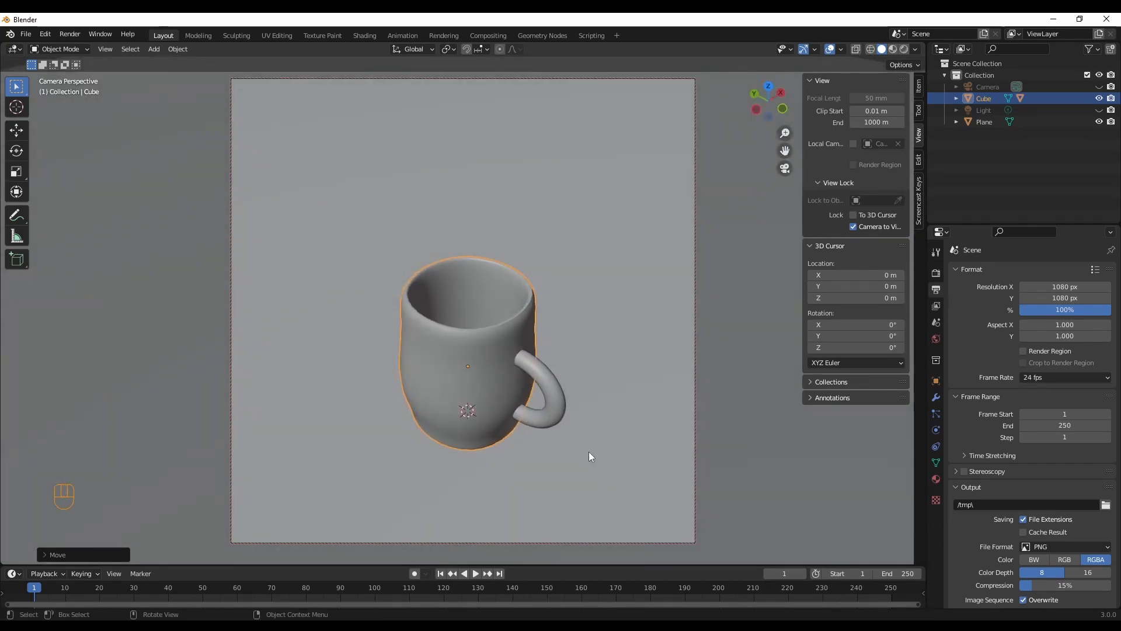
middle_click_drag(592, 453, 598, 448)
left_click(668, 418)
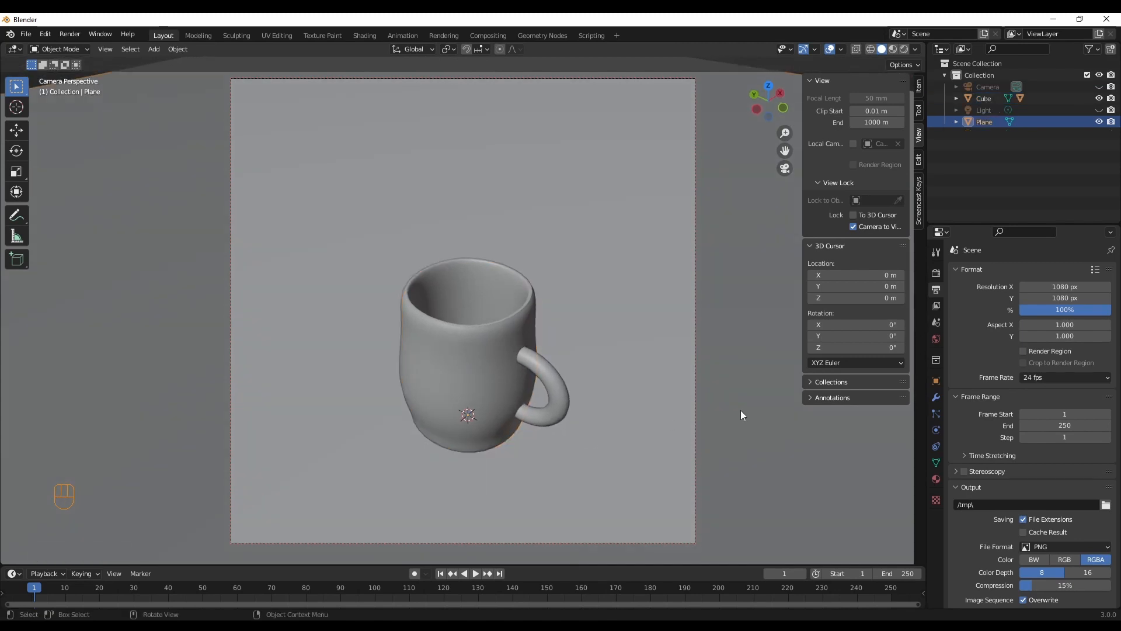
left_click(856, 230)
Leave the camera view and unhide the camera and the light in the scene.
middle_click_drag(782, 310, 683, 310)
left_click(1098, 87)
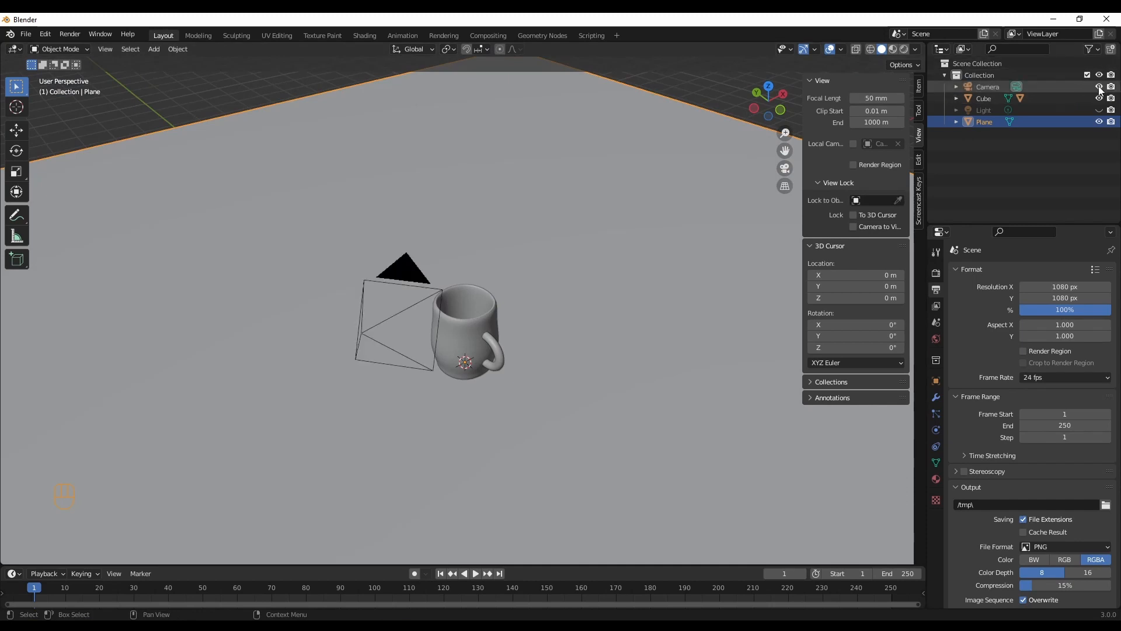
left_click(1100, 111)
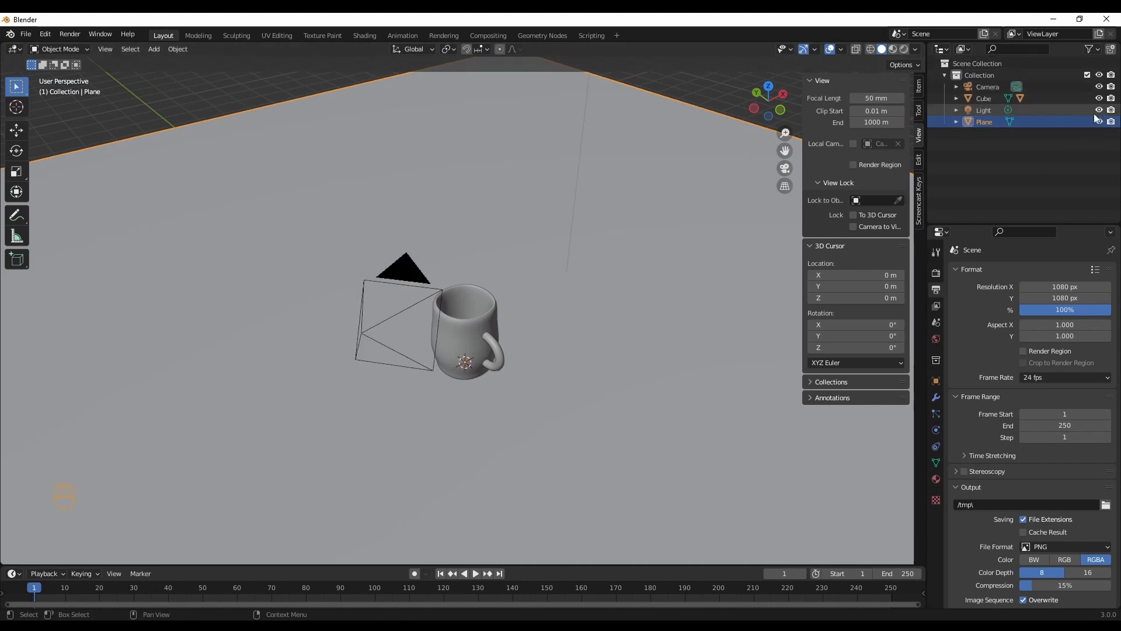
middle_click_drag(626, 341, 634, 343)
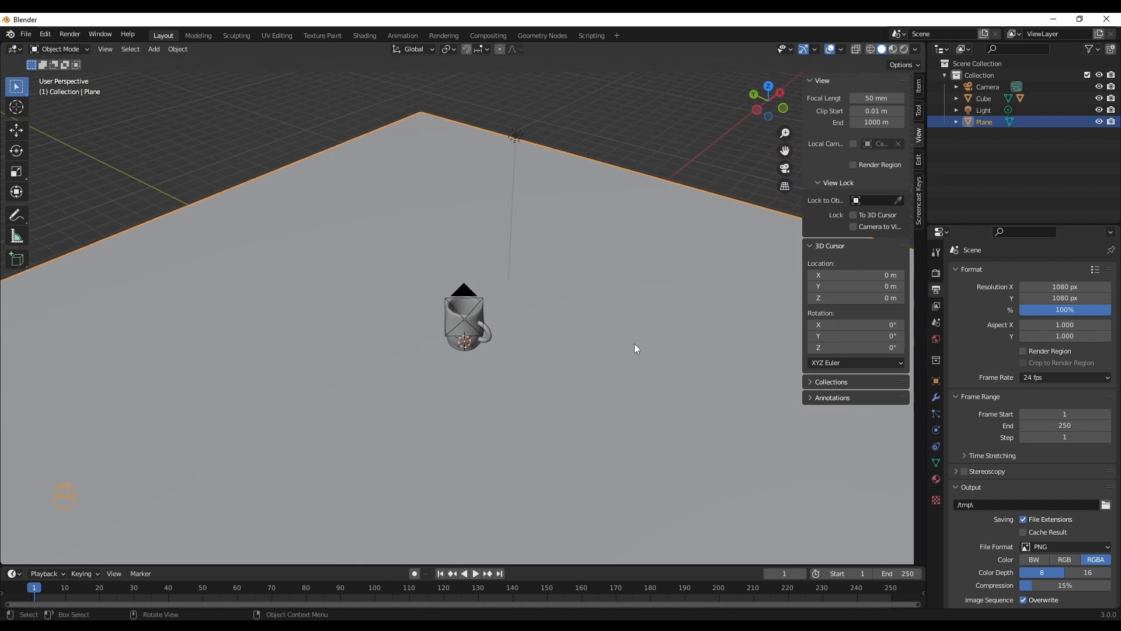
Select the light, lower it along global Z, and move it closer to the mug.
left_click(517, 138)
key("g")
key("z")
left_click(529, 241)
key("g")
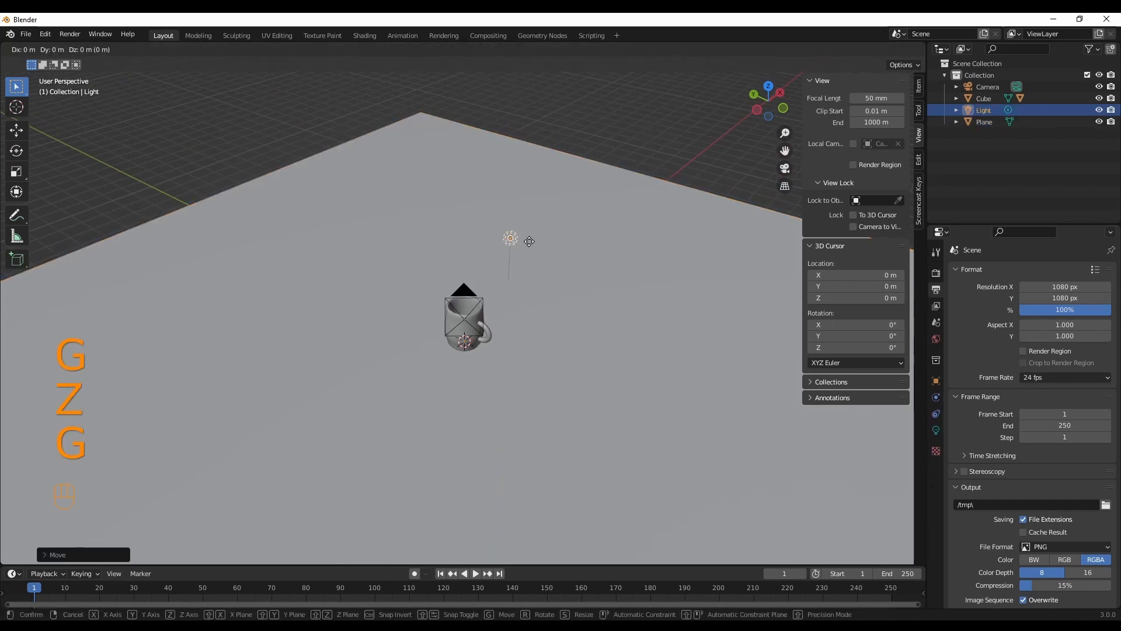
left_click(489, 259)
mouse_move(572, 324)
middle_mouse_down()
mouse_move(527, 302)
mouse_move(563, 316)
middle_mouse_up()
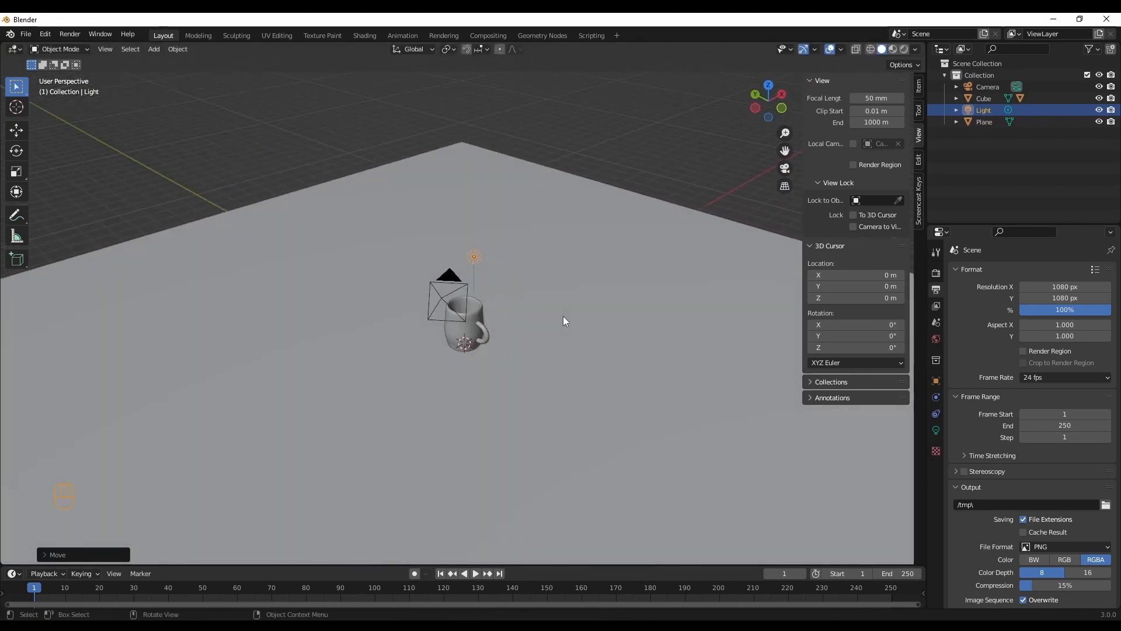
Render a test image of the mug lit by the existing light, and close the render window.
key("F12")
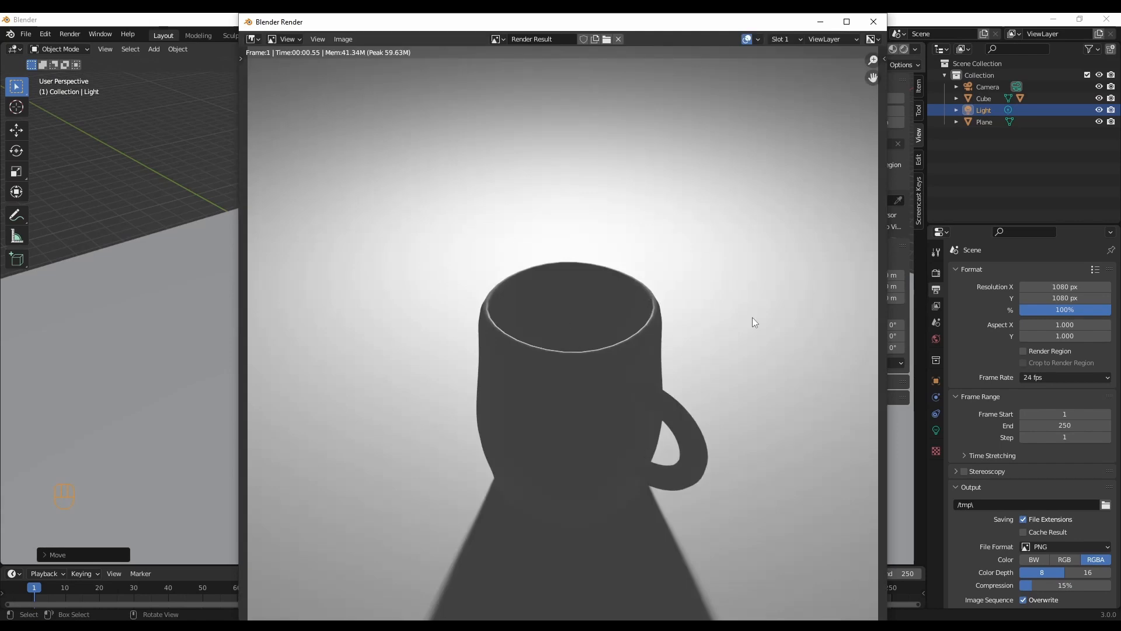
left_click(874, 22)
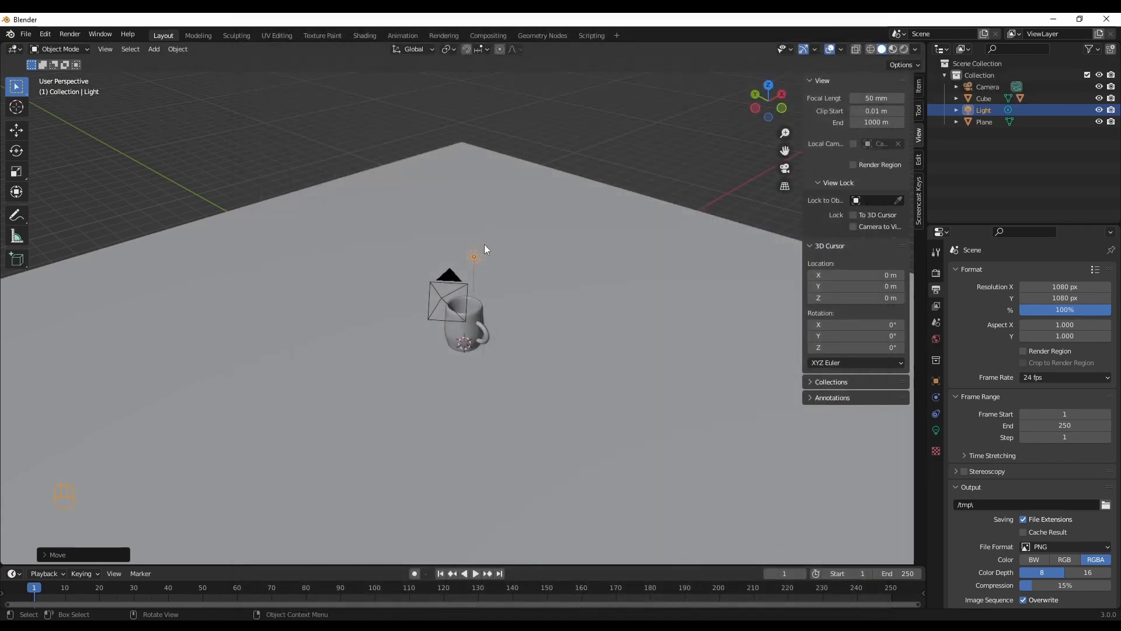
Add an area light to the scene and scale it up about 19 times.
middle_click_drag(553, 321, 542, 321)
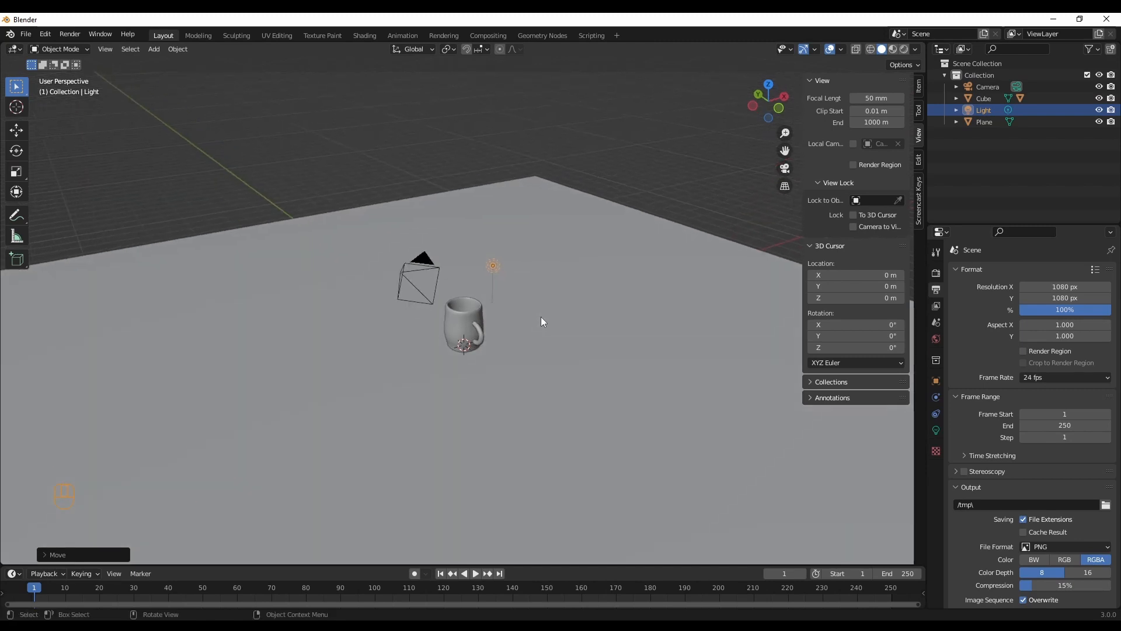
key("shift+a")
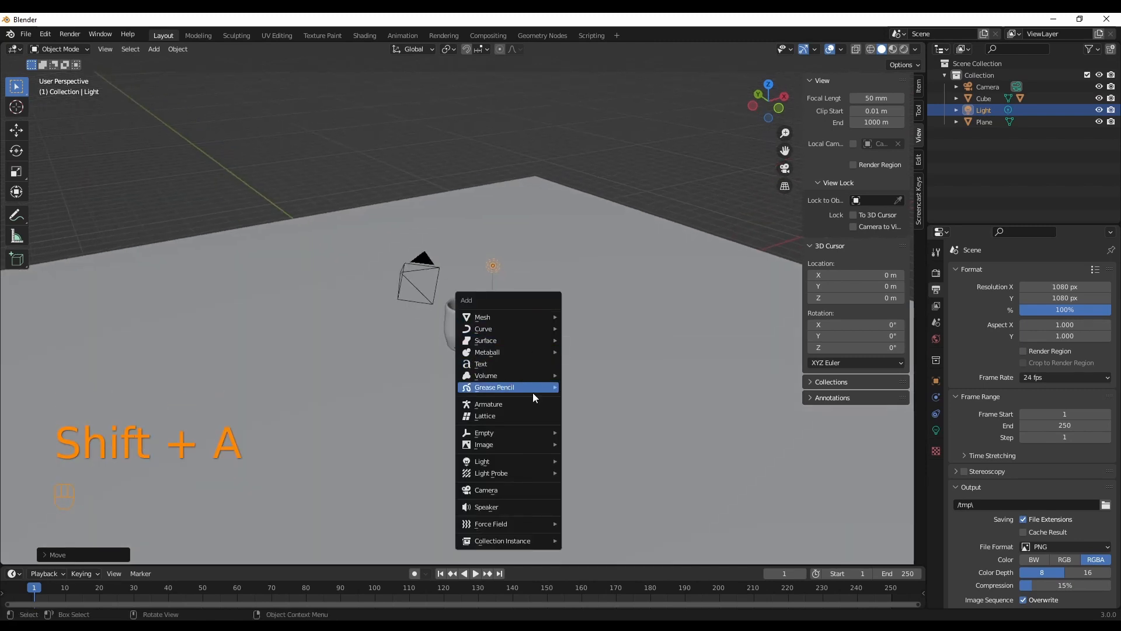
mouse_move(512, 461)
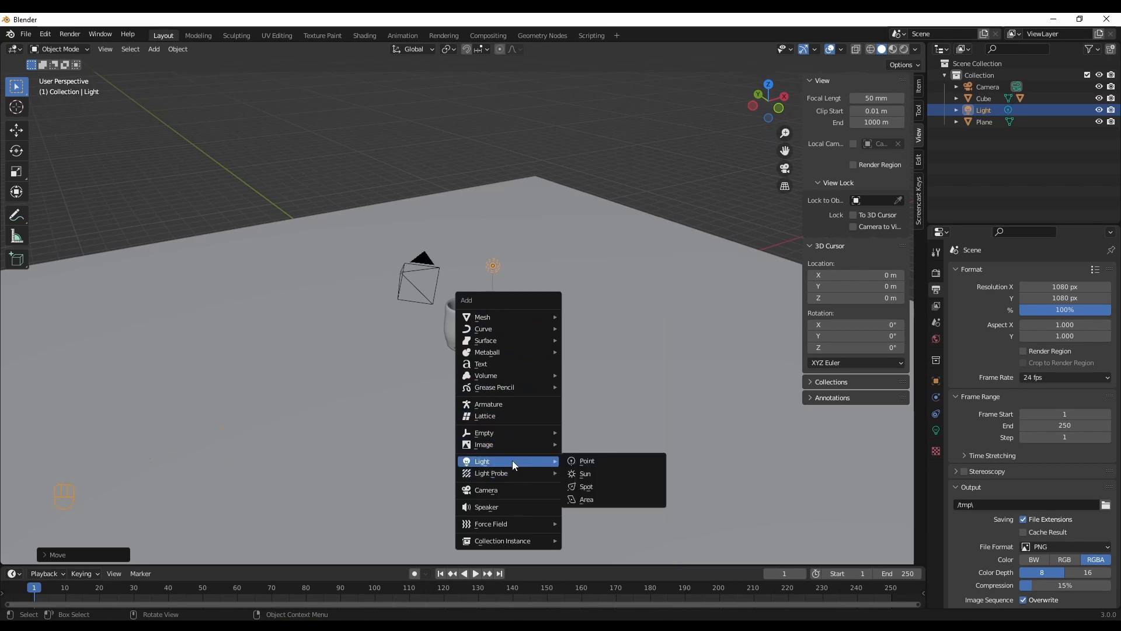
left_click(597, 500)
key("s")
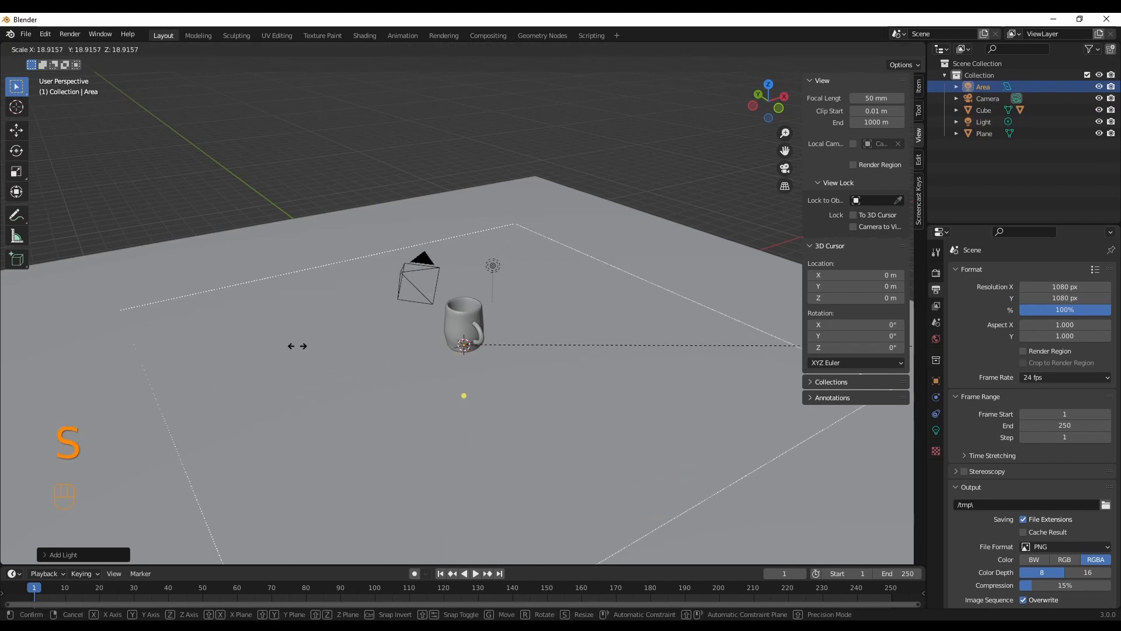
left_click(485, 349)
Raise the area light about 9 m along global Z, above the mug.
key("g")
key("z")
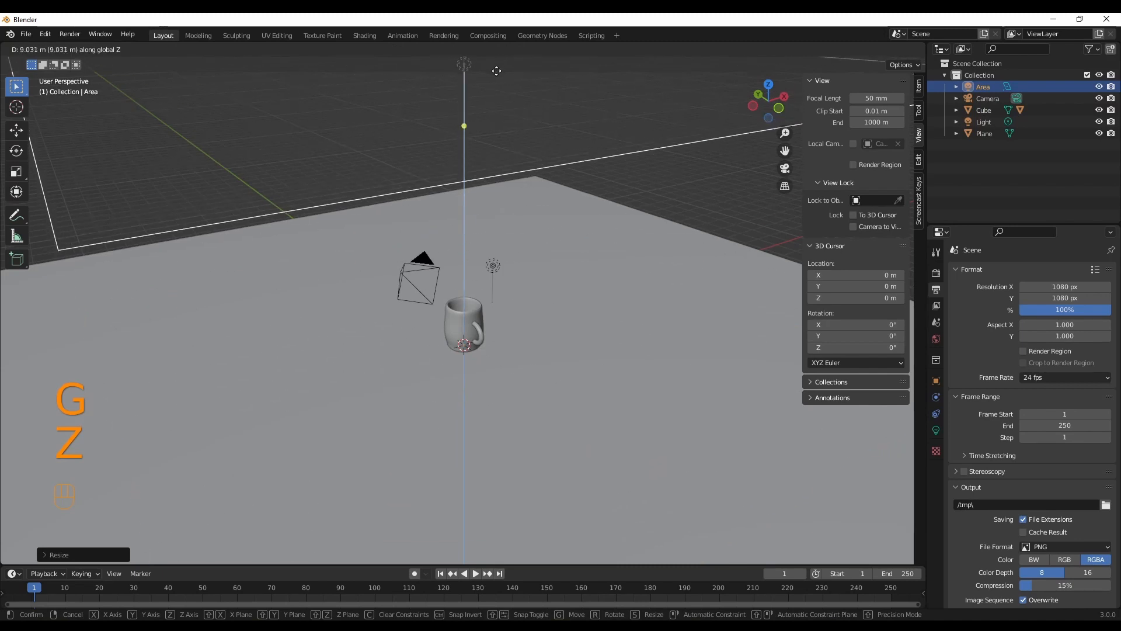
left_click(493, 72)
Set the area light's power to 3000 W.
middle_click_drag(491, 250, 525, 268)
left_click(936, 429)
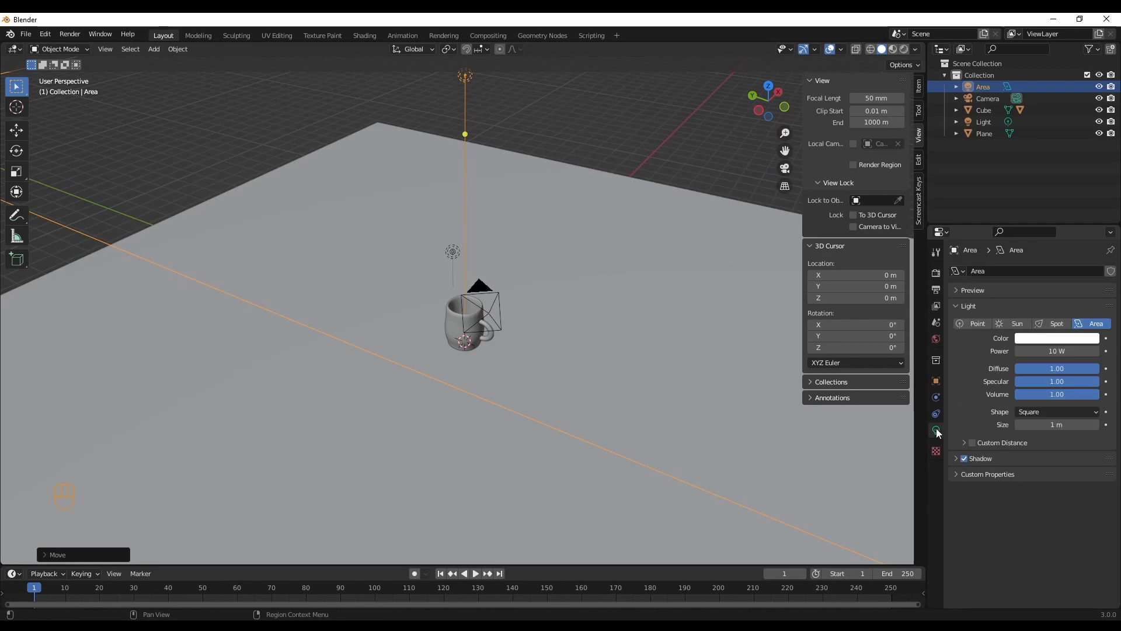
left_click(1068, 350)
type("3000")
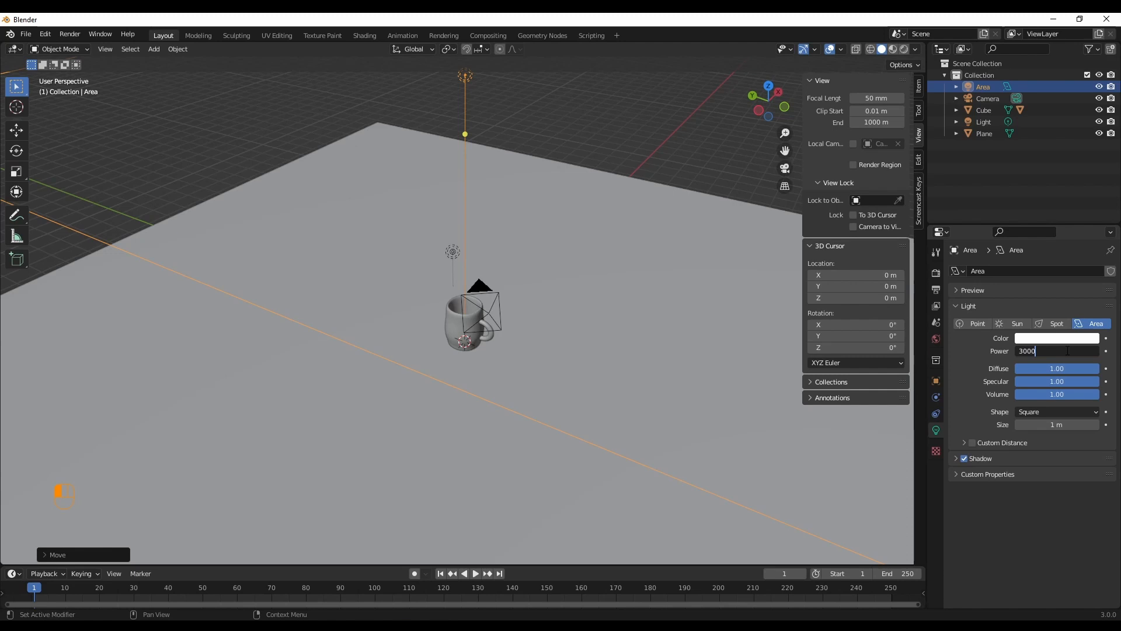
key("Return")
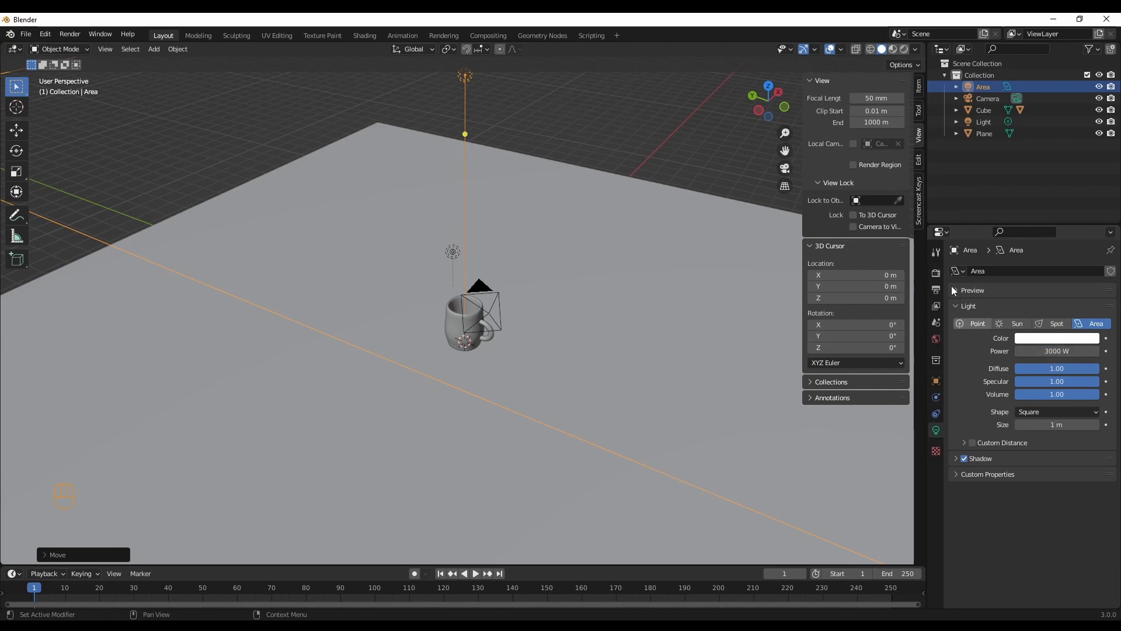
Switch the viewport to rendered shading, then render a test image from the camera and close it.
left_click(893, 50)
mouse_move(633, 337)
middle_mouse_down()
mouse_move(657, 302)
mouse_move(647, 336)
middle_mouse_up()
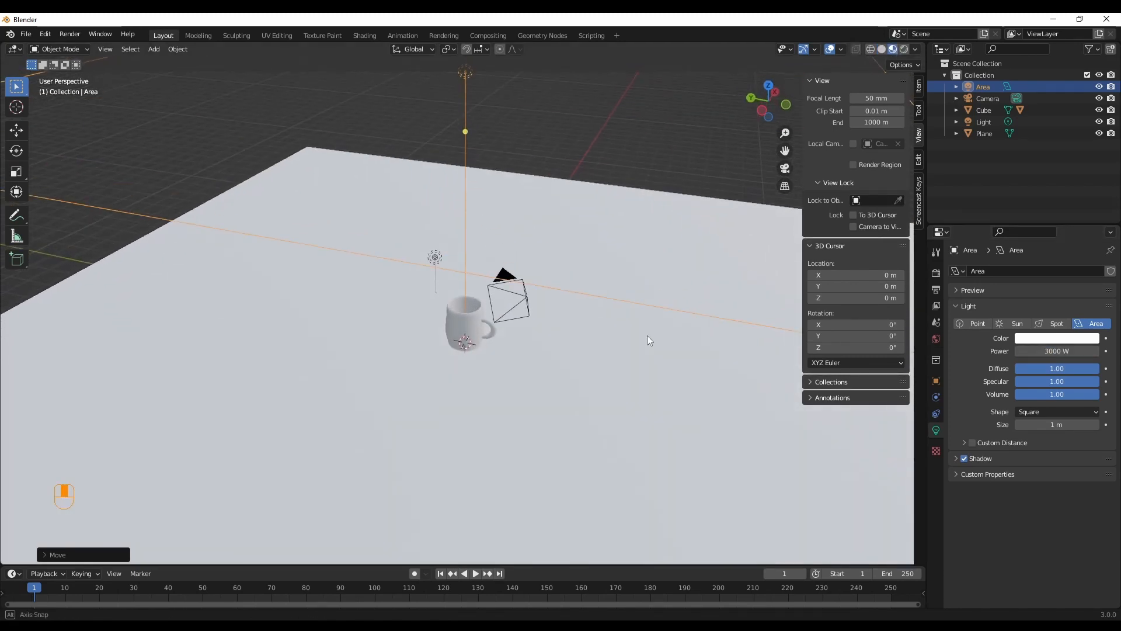
left_click(904, 49)
mouse_move(573, 316)
middle_mouse_down()
mouse_move(551, 302)
mouse_move(534, 338)
mouse_move(555, 338)
middle_mouse_up()
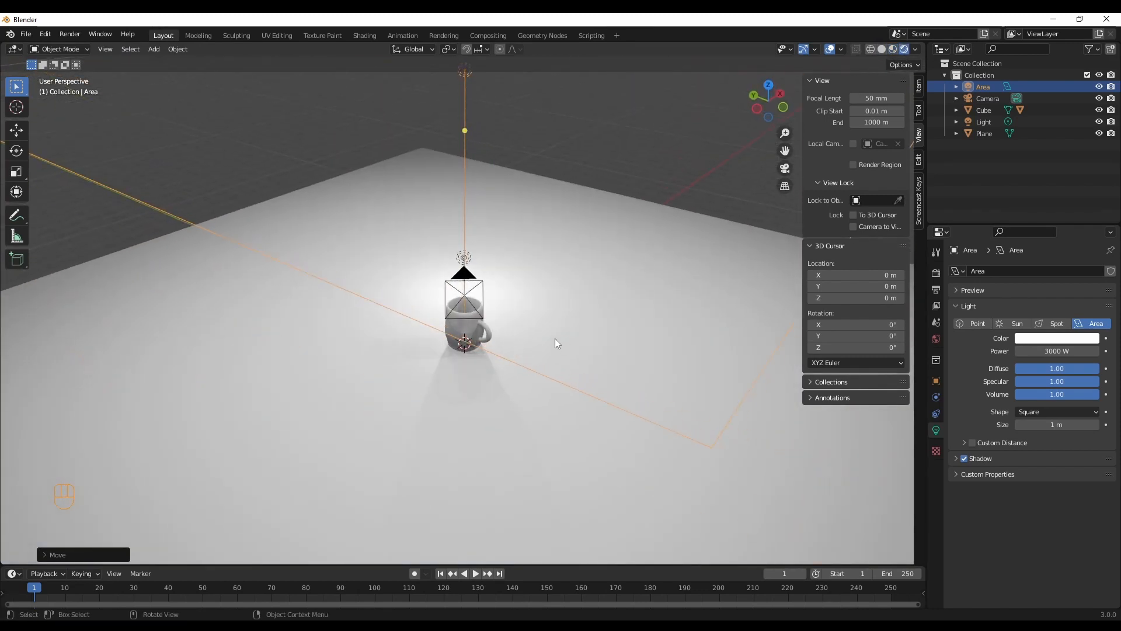
key("F12")
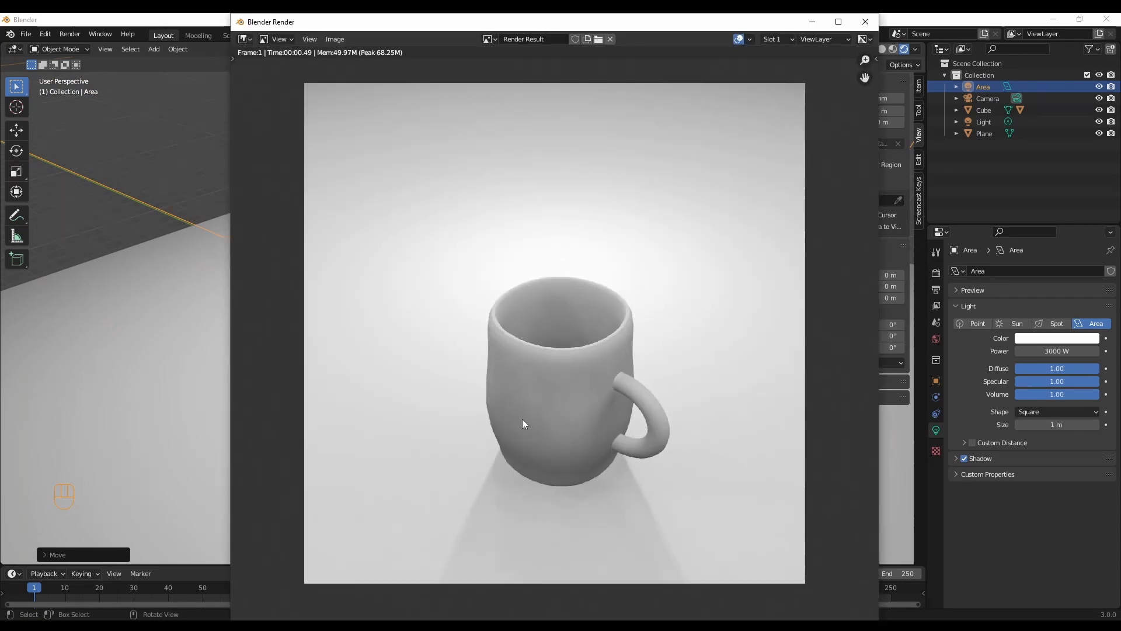
left_click(865, 22)
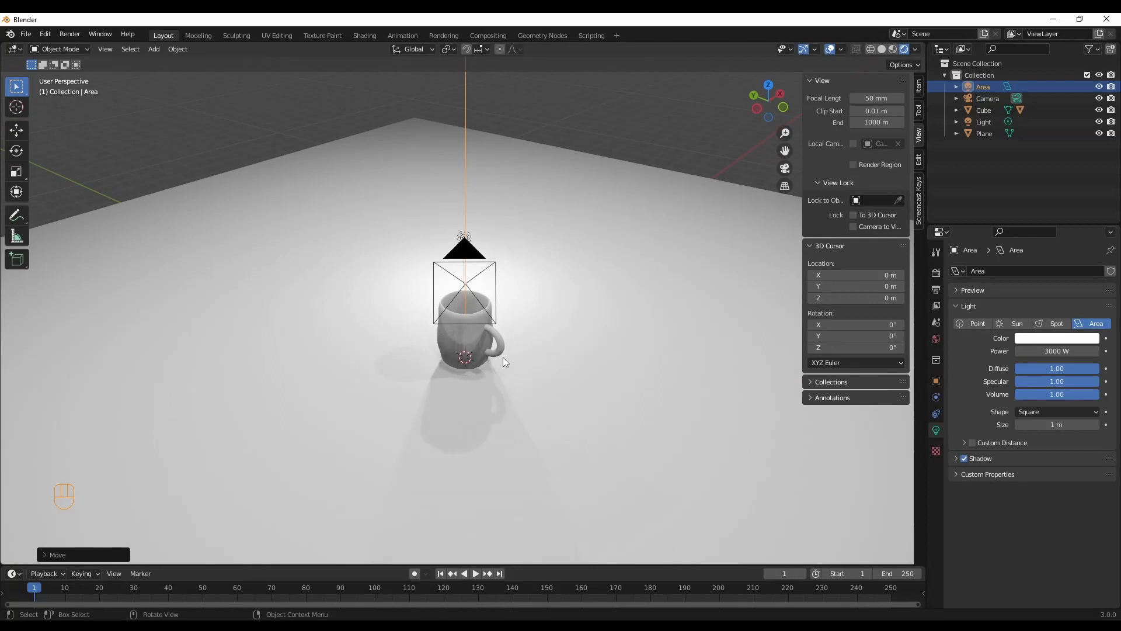
Select the mug body and give it a new material named Mug.
middle_click_drag(601, 380, 565, 383)
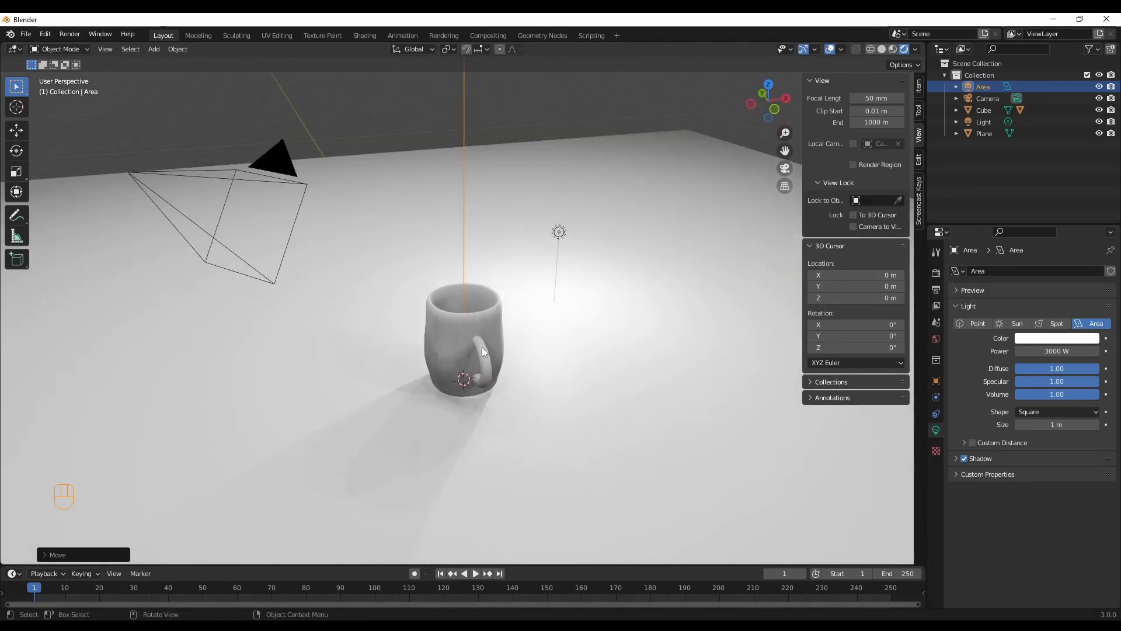
left_click(477, 330)
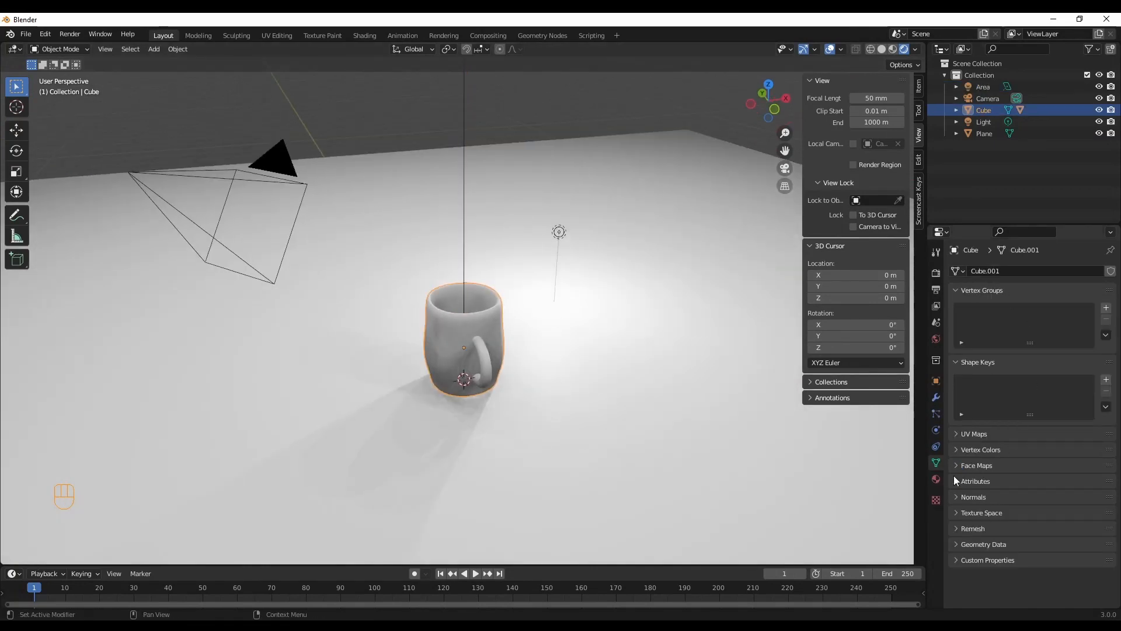
left_click(938, 478)
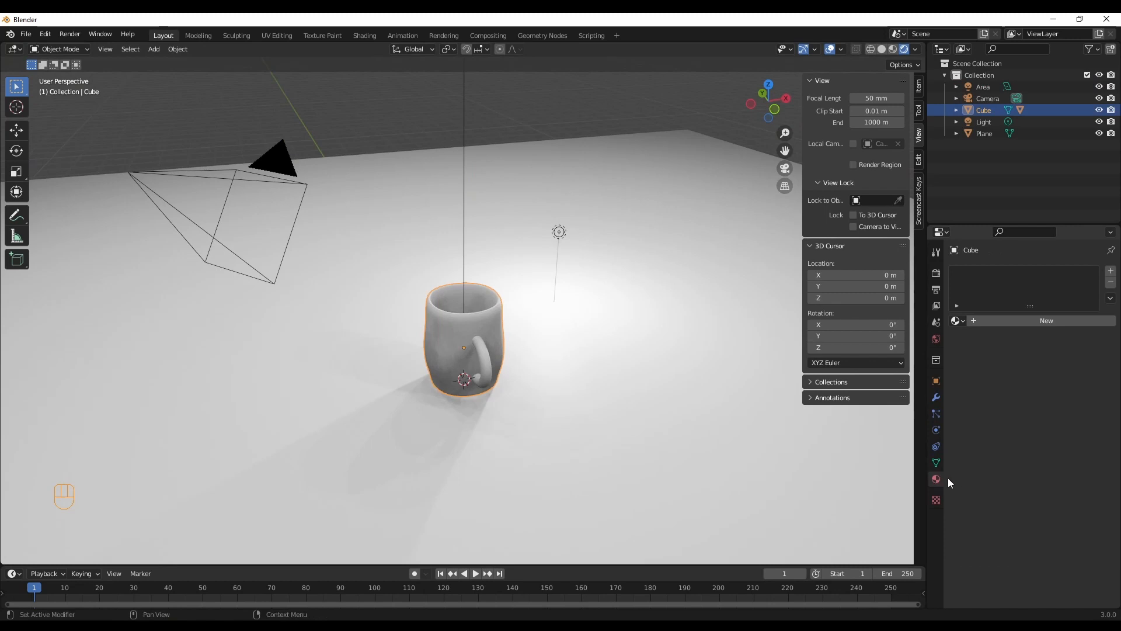
left_click(1039, 320)
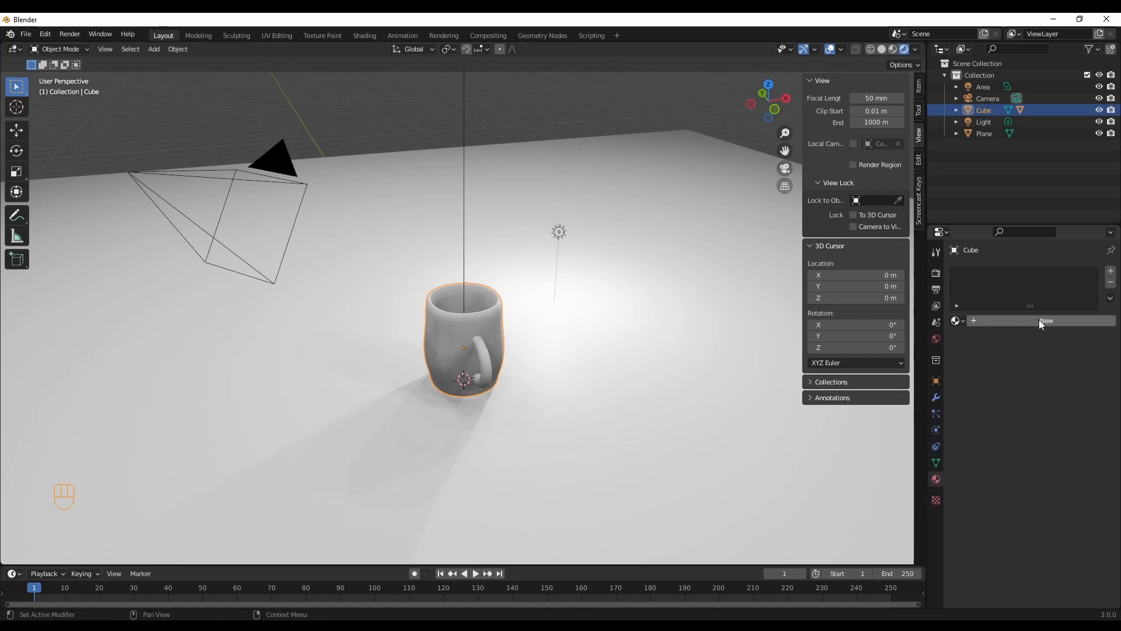
left_click(1013, 318)
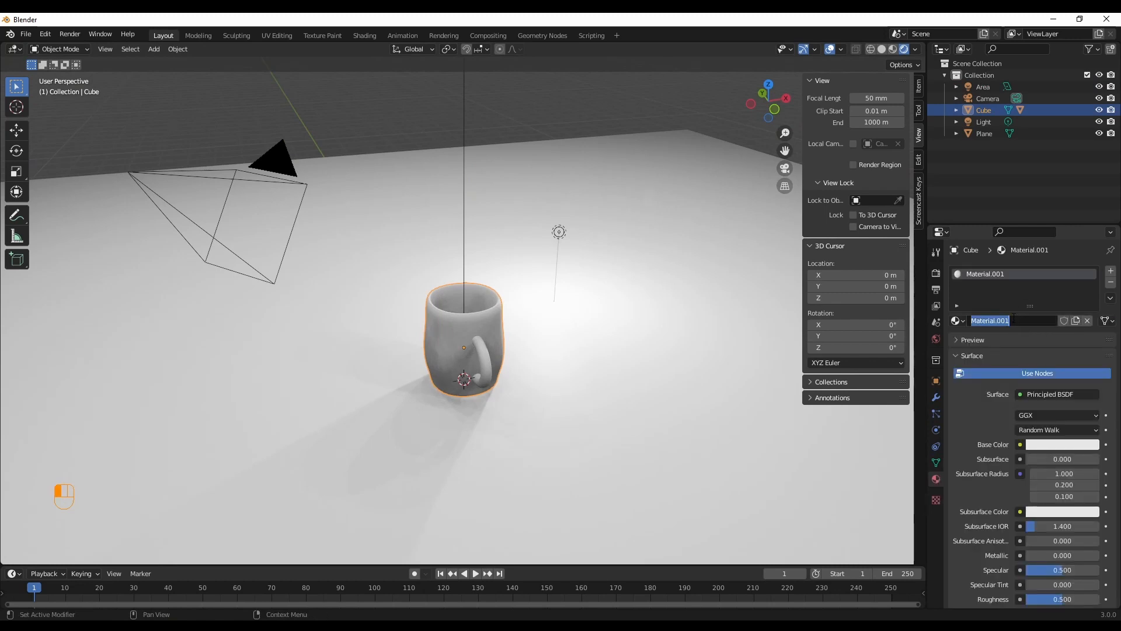
type("C")
type("Mug")
key("Return")
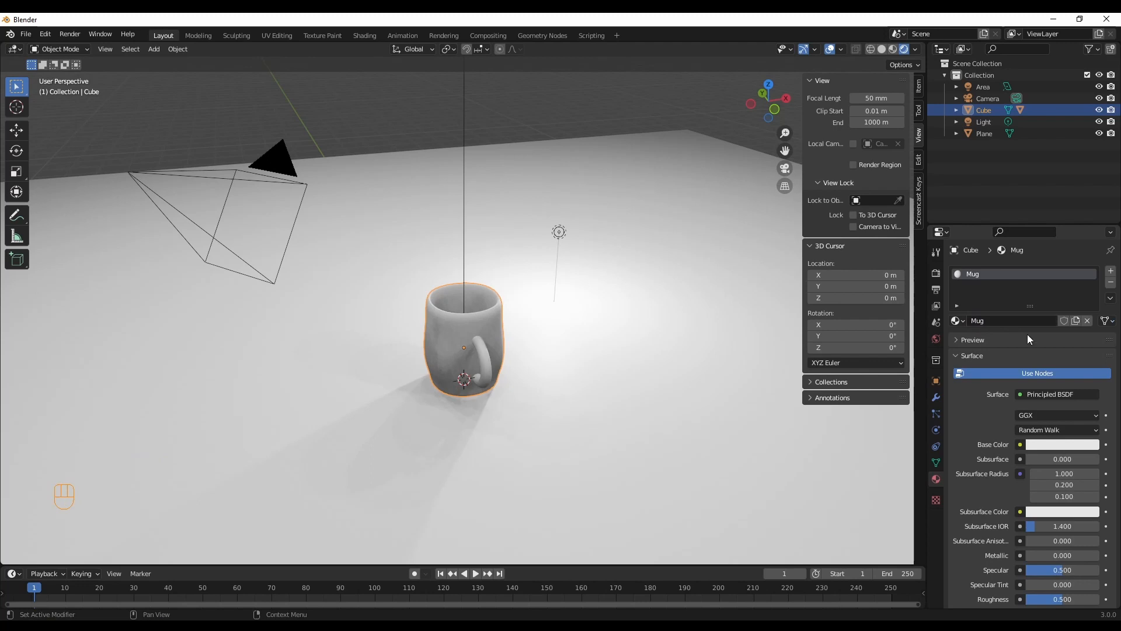
Darken the Mug material's base color to near black, with an HSV value of 0.024.
left_click(1055, 445)
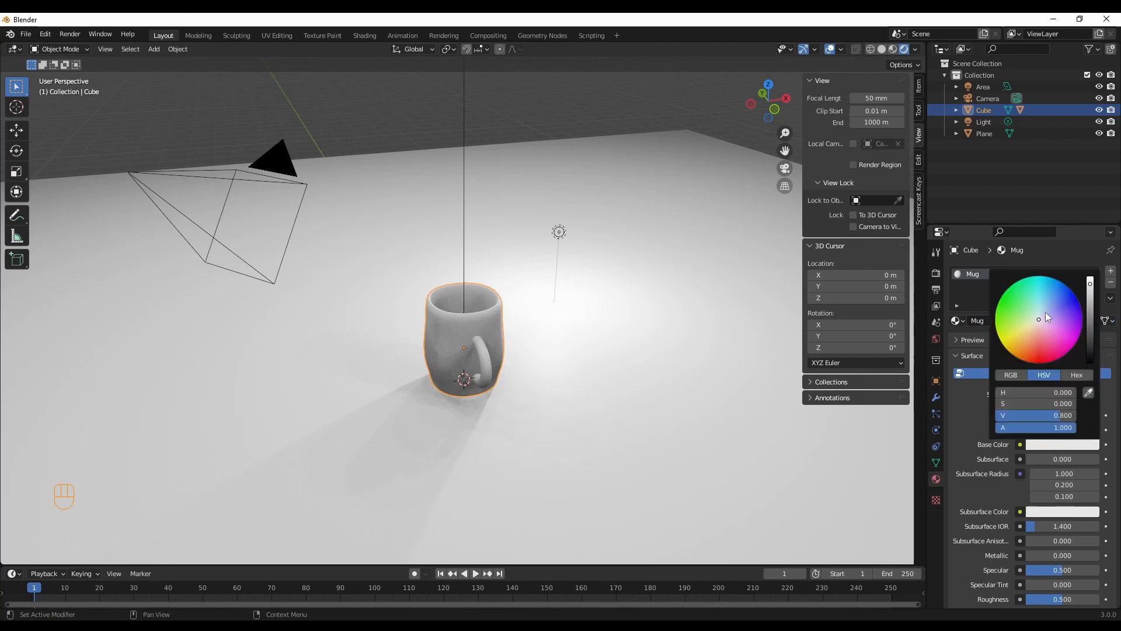
left_click(1060, 446)
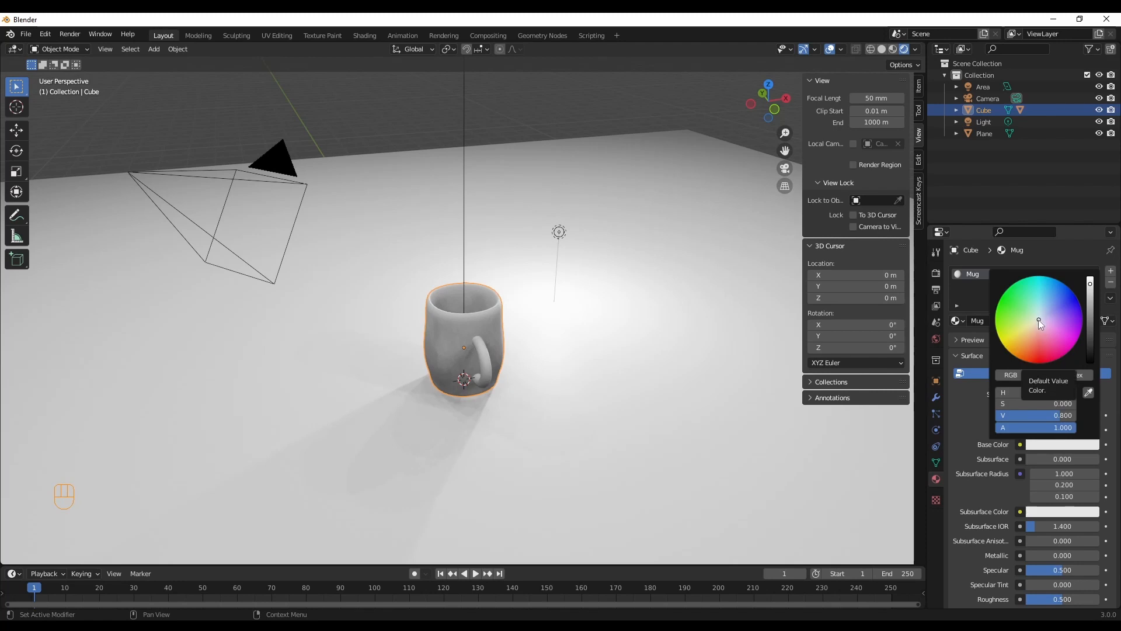
left_click_drag(1091, 336, 1090, 348)
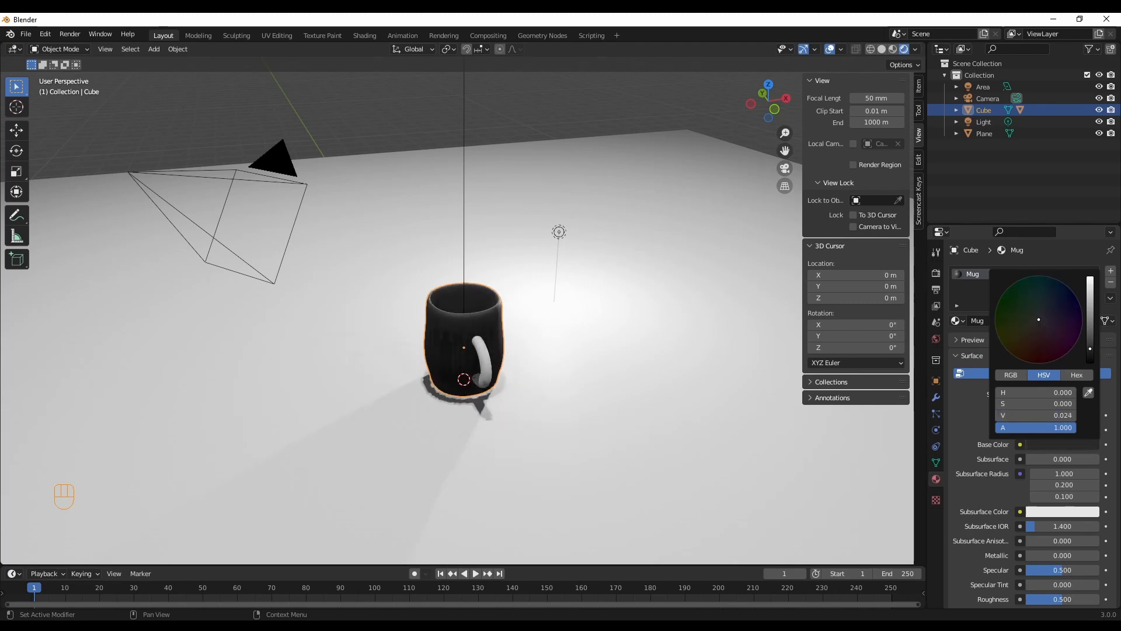
scroll(963, 497, "down", 3)
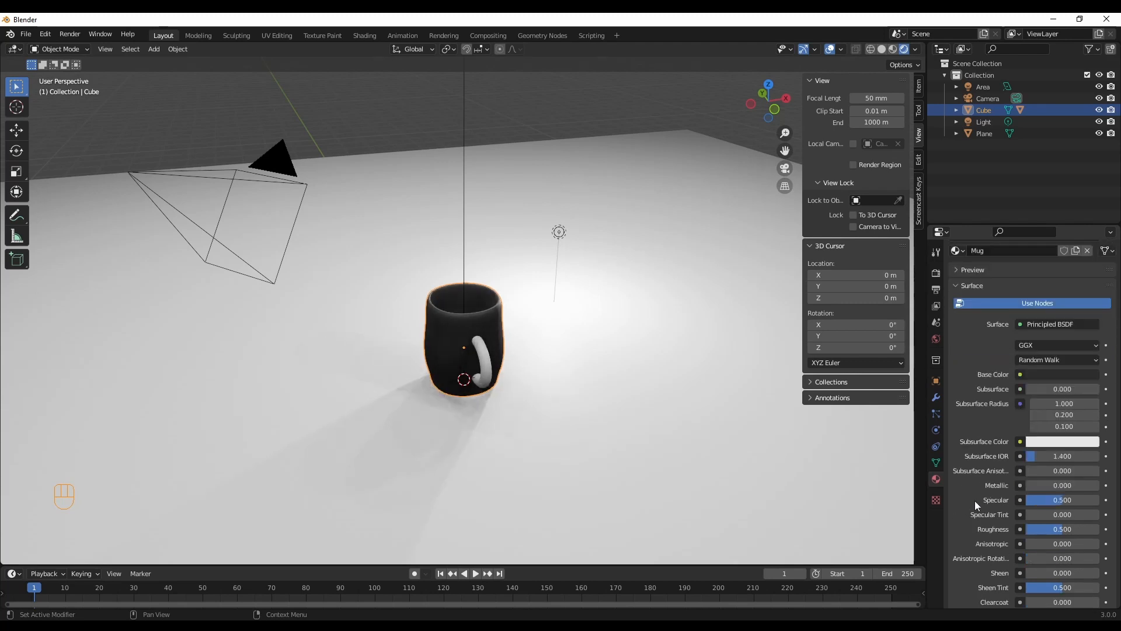
Add a second material slot to the mug body with a new material named orange.
middle_click_drag(484, 417, 520, 365)
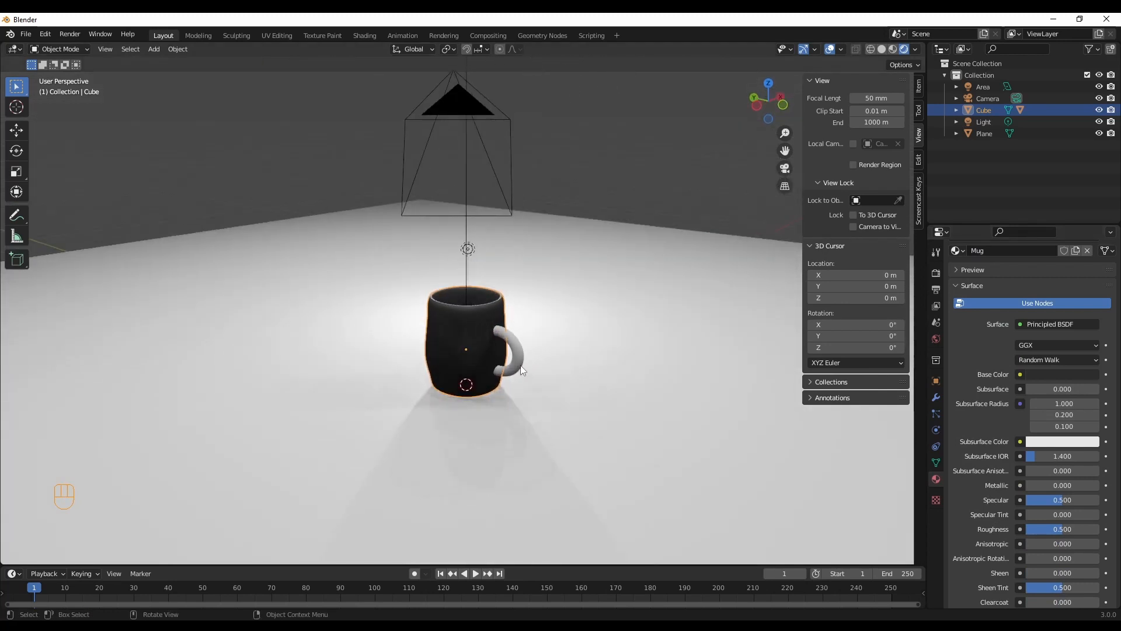
left_click(520, 365)
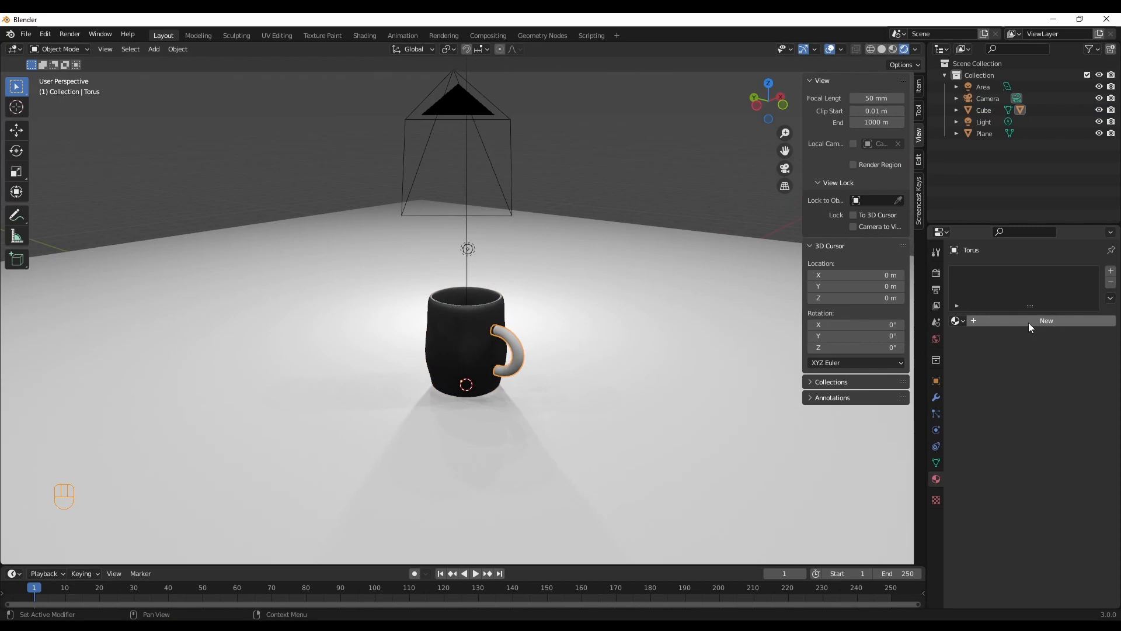
left_click(478, 340)
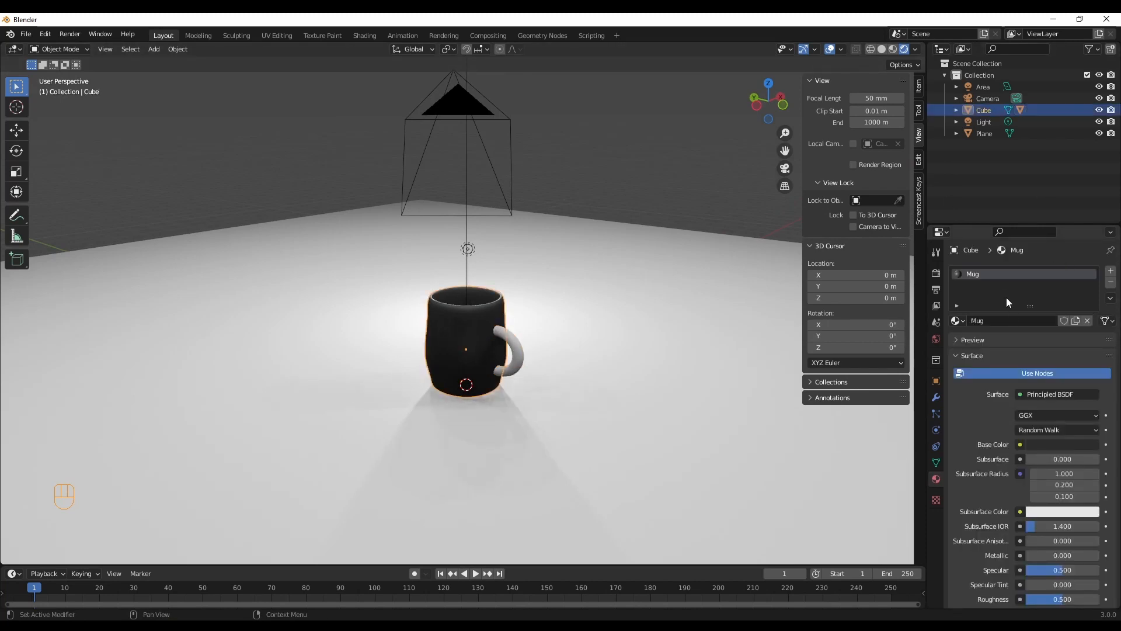
left_click(1111, 270)
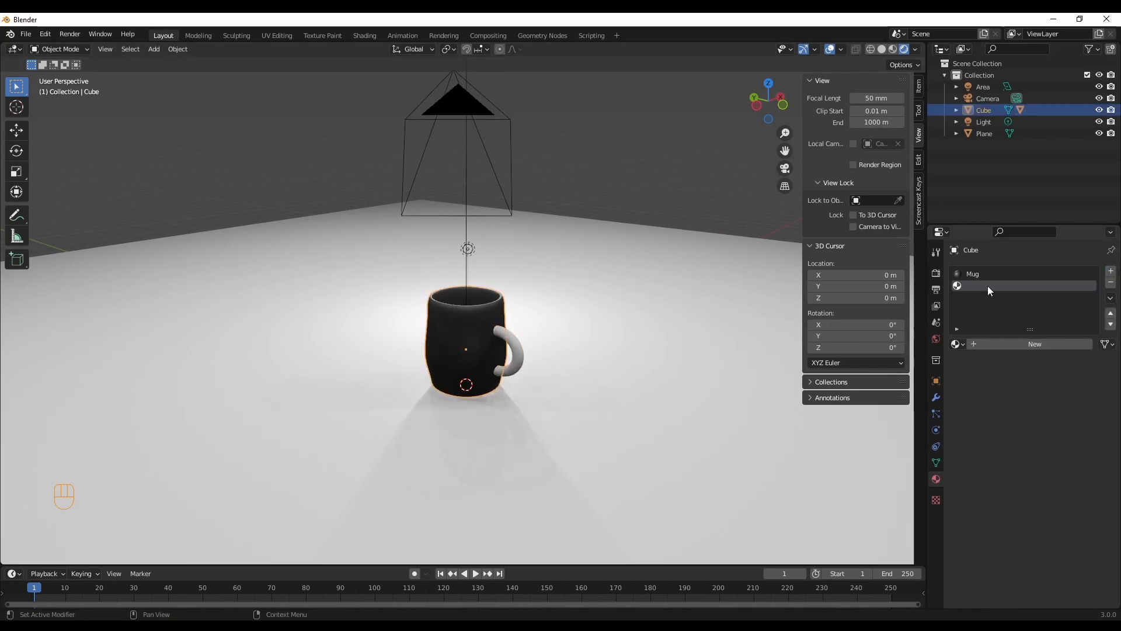
left_click(1037, 342)
double_click(1014, 343)
type("c")
type("range")
key("Return")
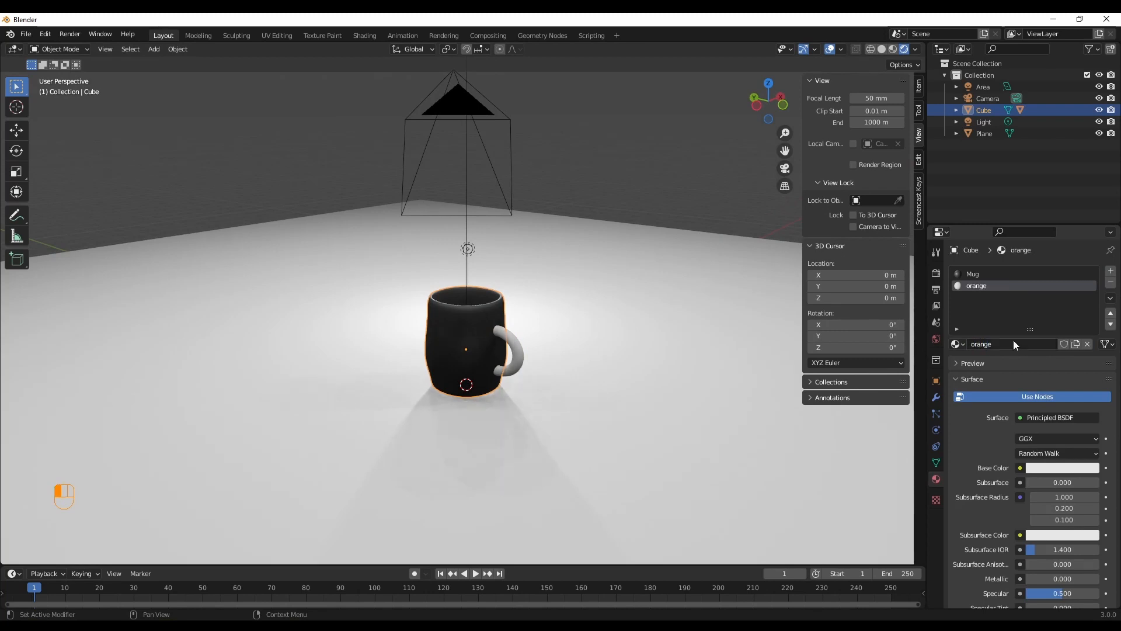
Set the orange material's base color to a bright orange at full value (1.000), and lower its roughness.
left_click(1071, 471)
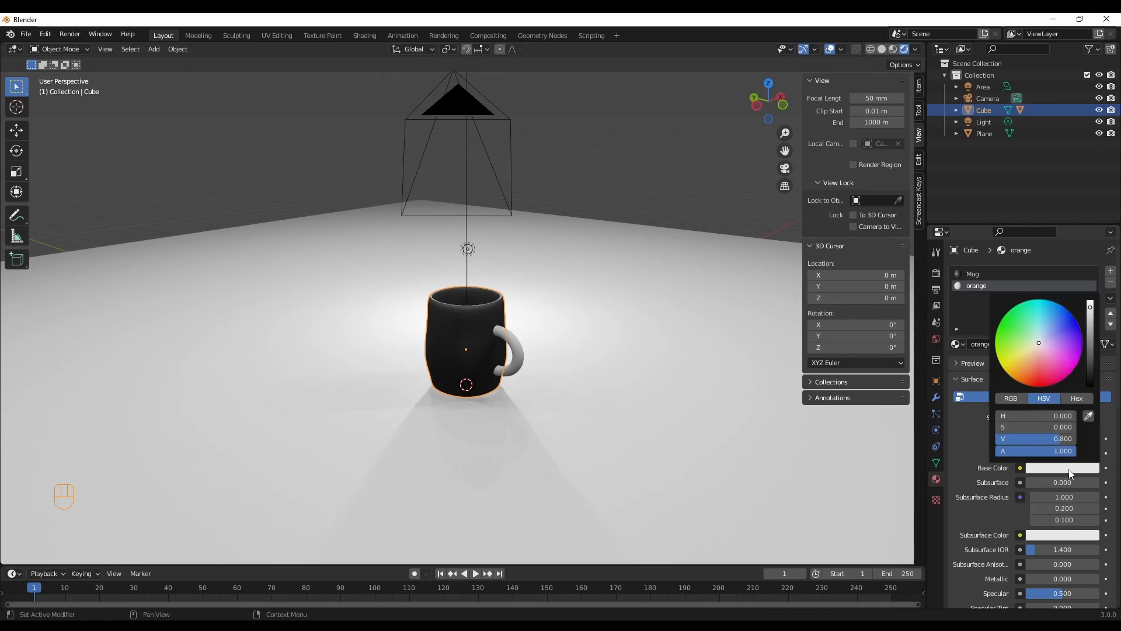
left_click_drag(1031, 374, 1022, 376)
left_click(1091, 330)
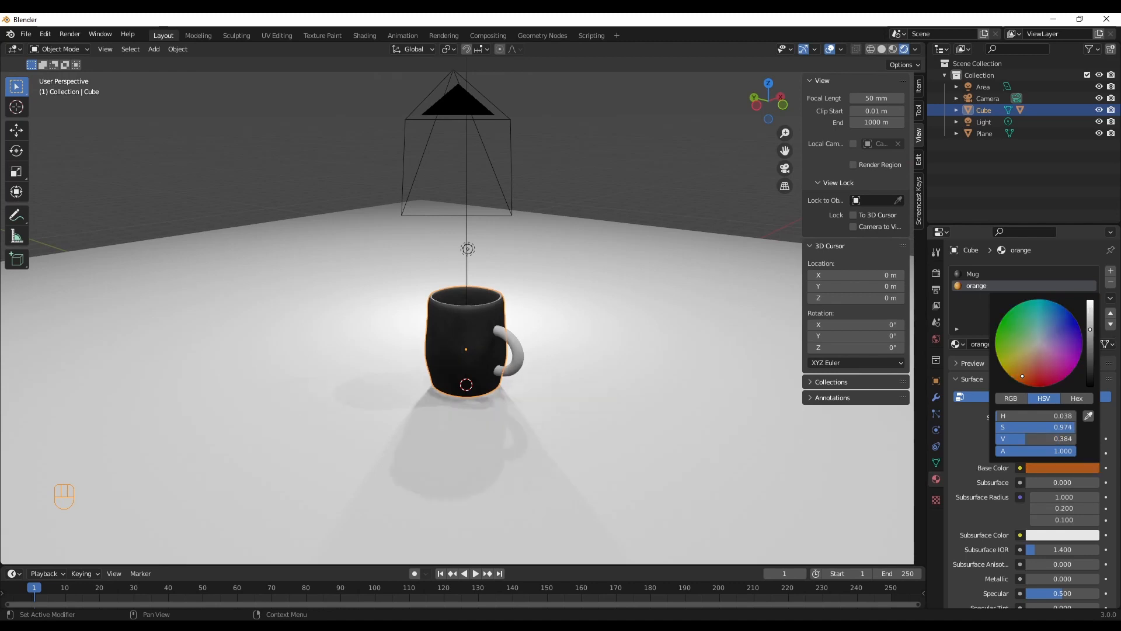
left_click(1091, 300)
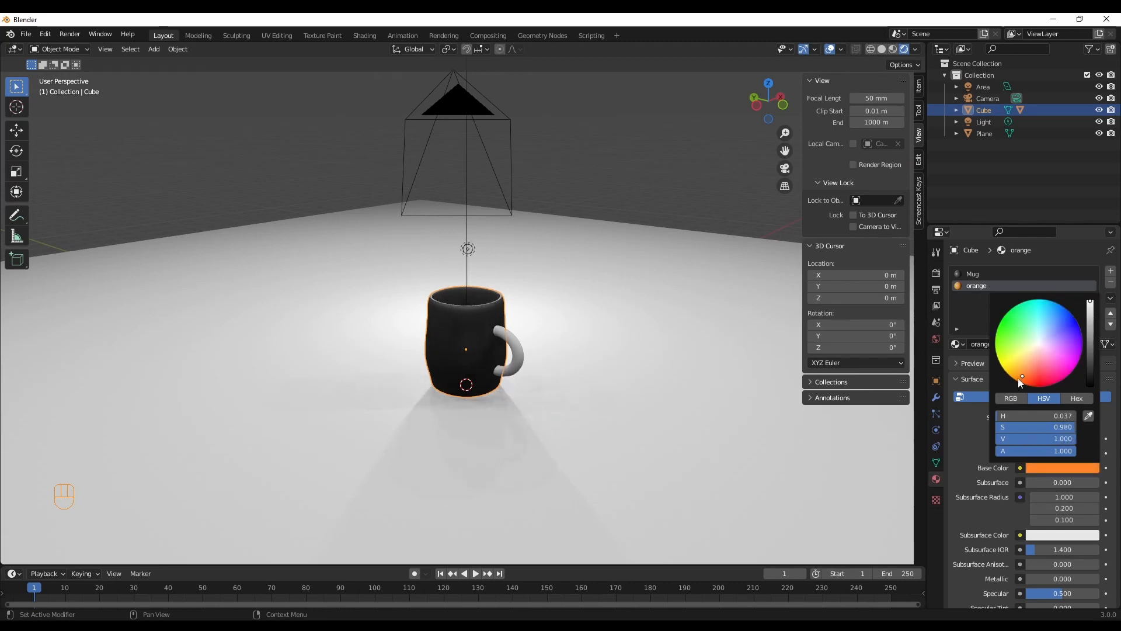
left_click_drag(1023, 372, 1030, 371)
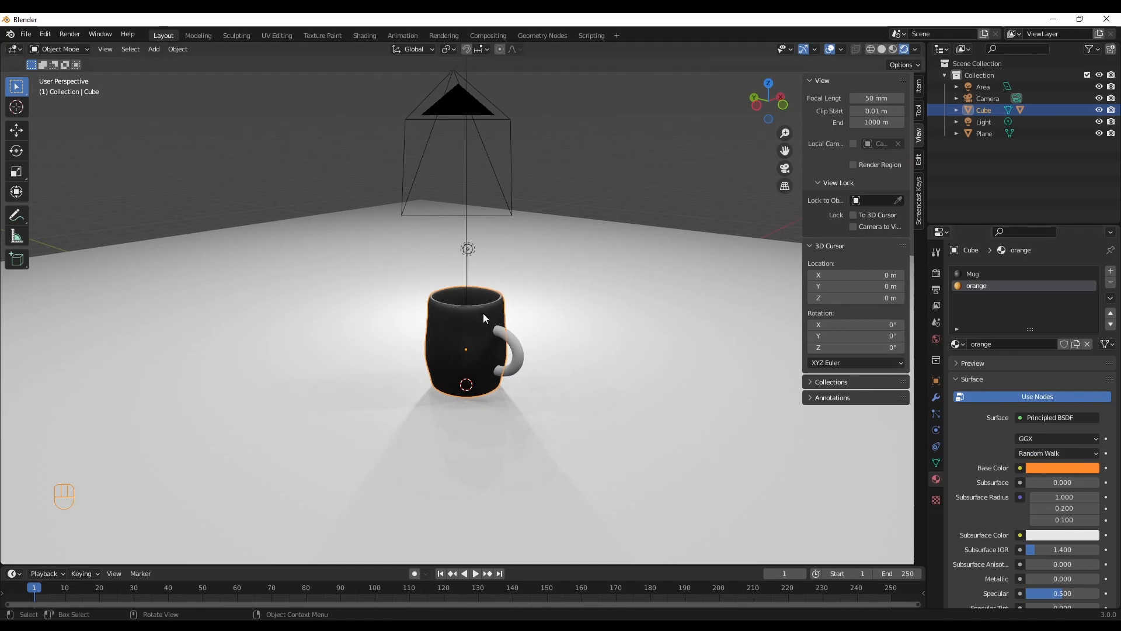
scroll(1060, 514, "down", 2)
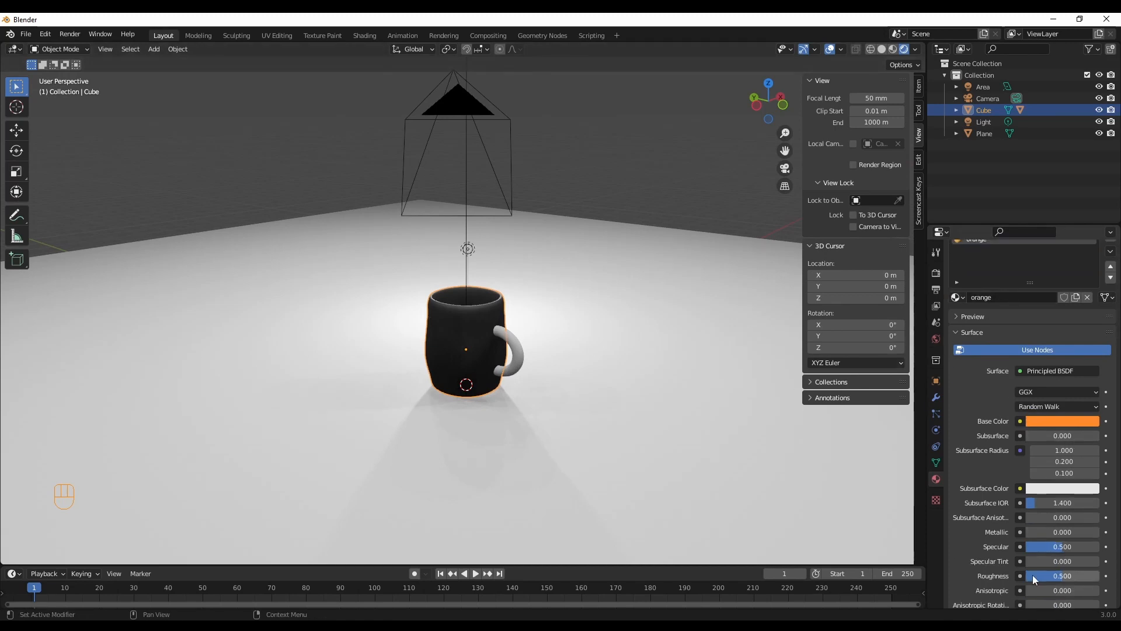
left_click_drag(1064, 578, 1043, 578)
Apply the existing orange material to the mug's handle.
left_click(517, 351)
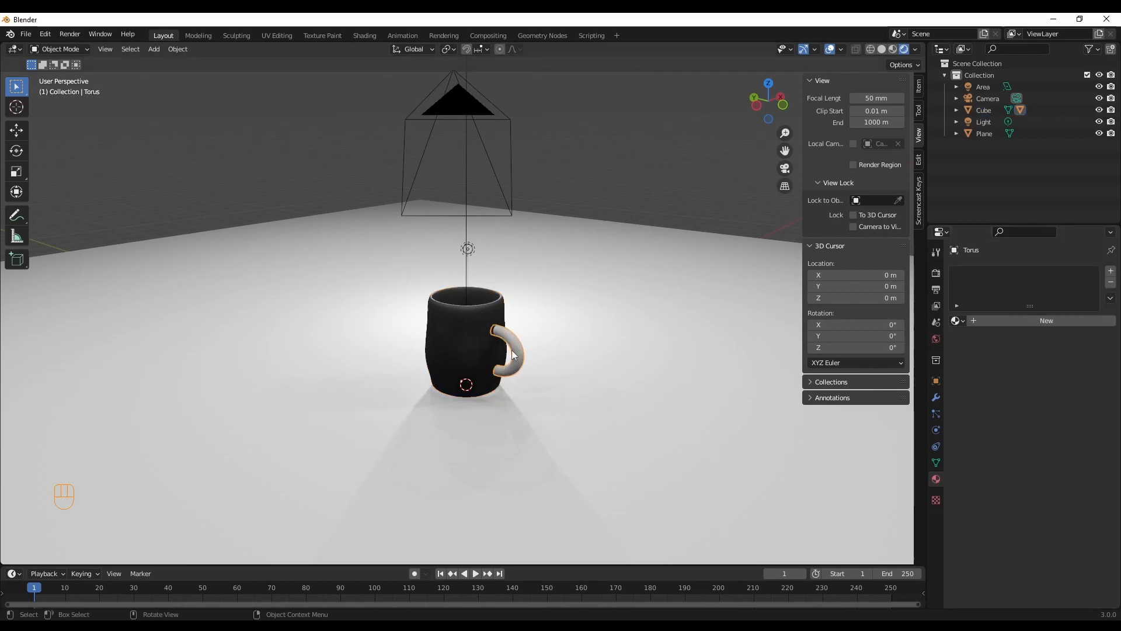
left_click(958, 321)
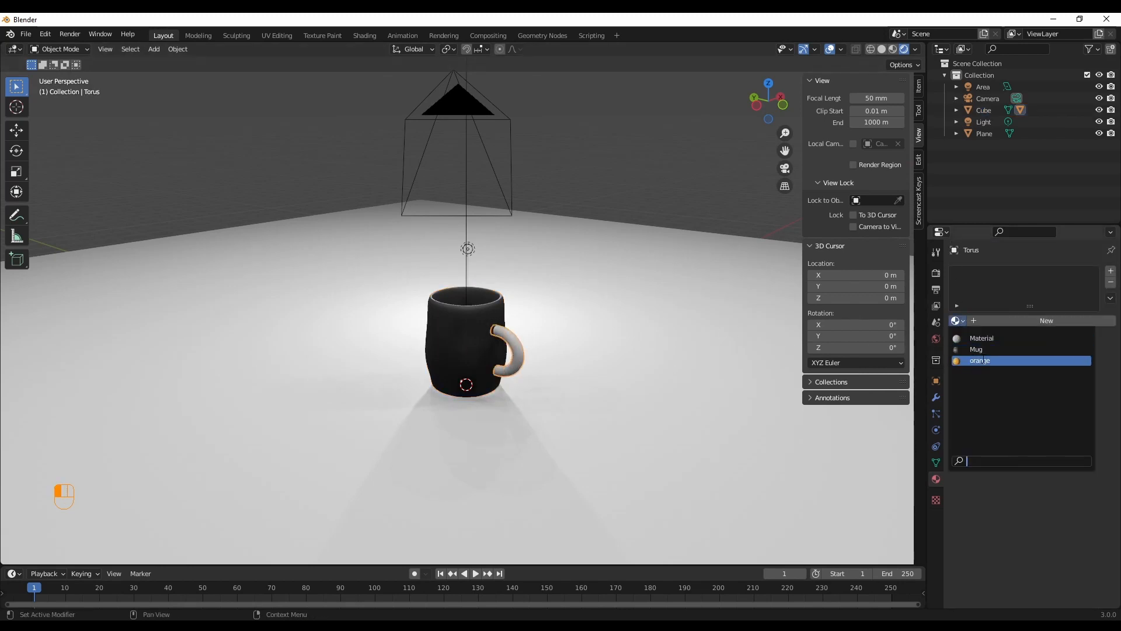
left_click(980, 358)
scroll(543, 371, "up", 2)
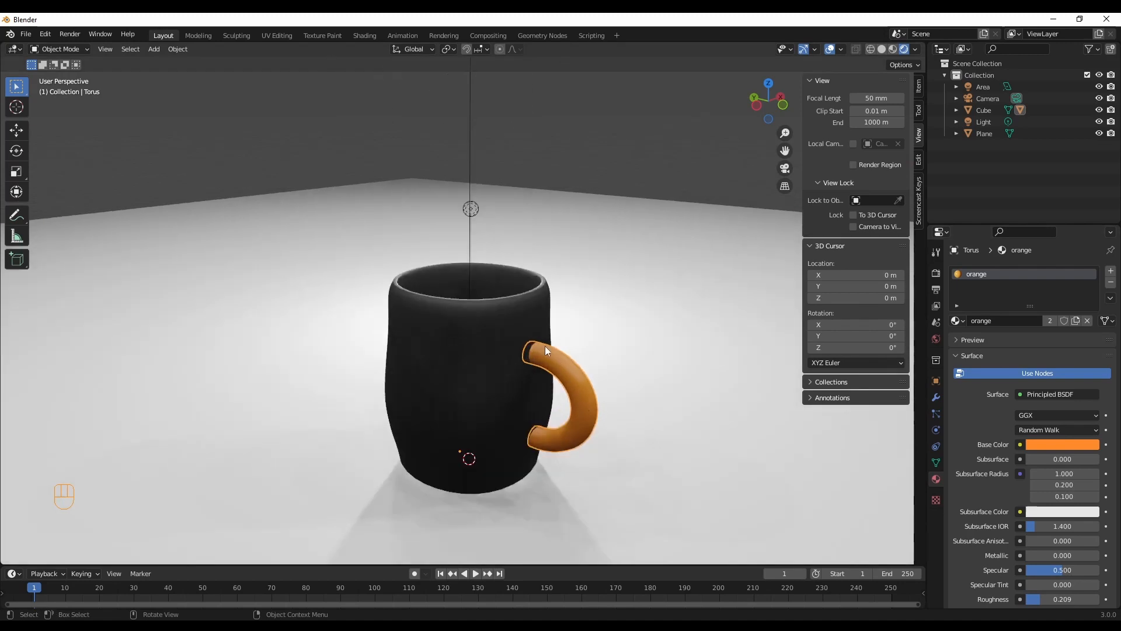
middle_click_drag(609, 397, 636, 371)
Enter Edit Mode on the mug body and select its entire upper rim band through the mesh in wireframe side view.
left_click(463, 404)
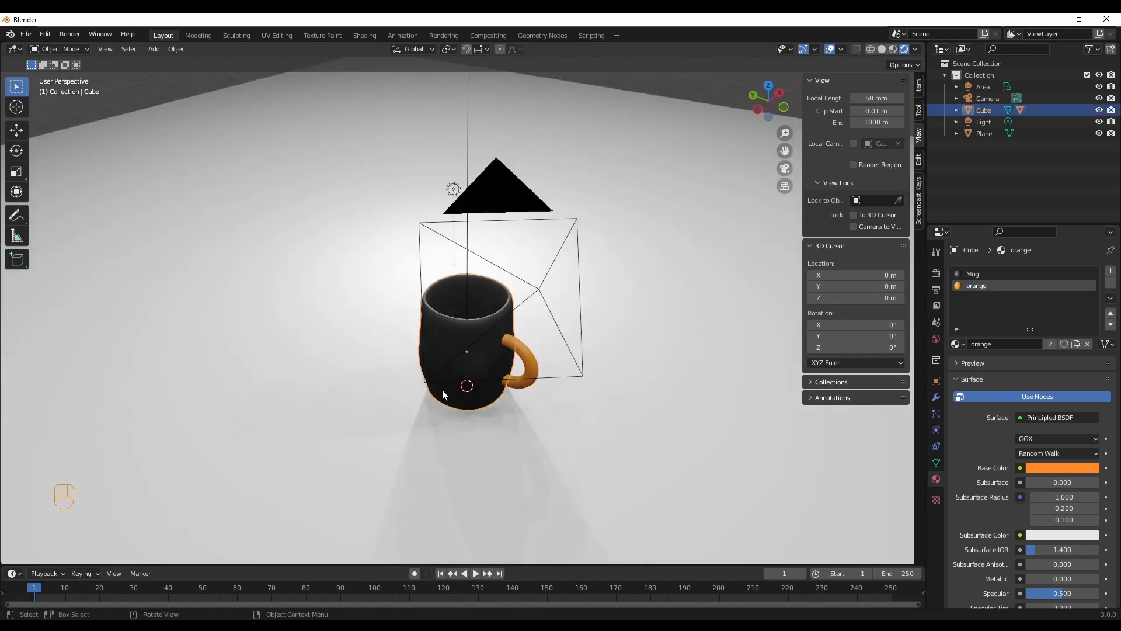
middle_click_drag(457, 393, 597, 430)
left_click(60, 53)
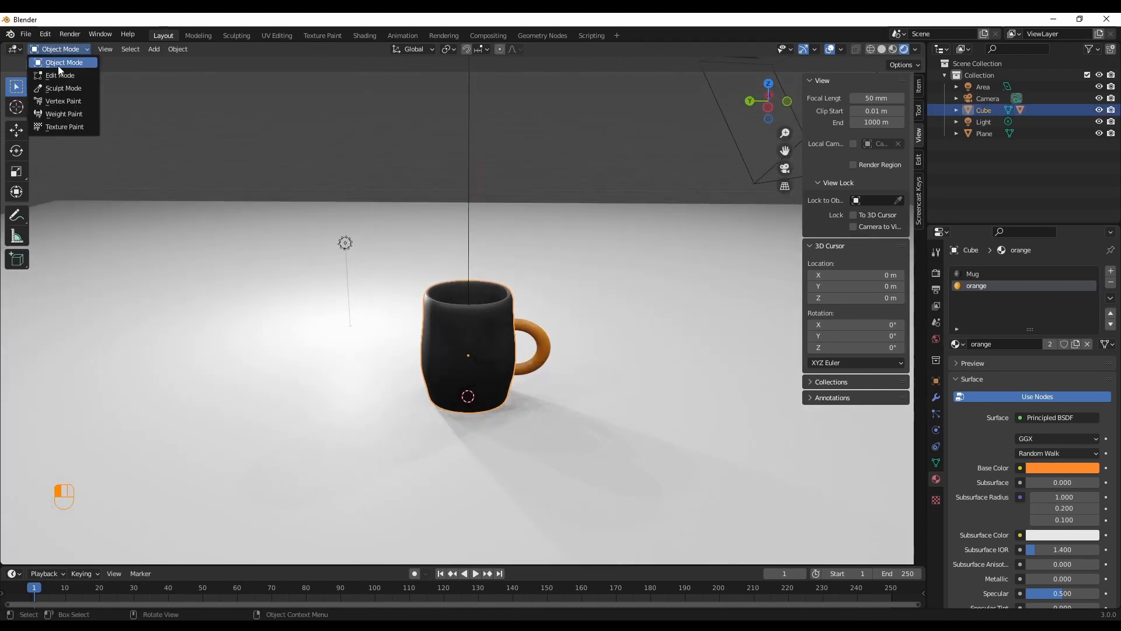
left_click(63, 79)
middle_click_drag(511, 389, 540, 381)
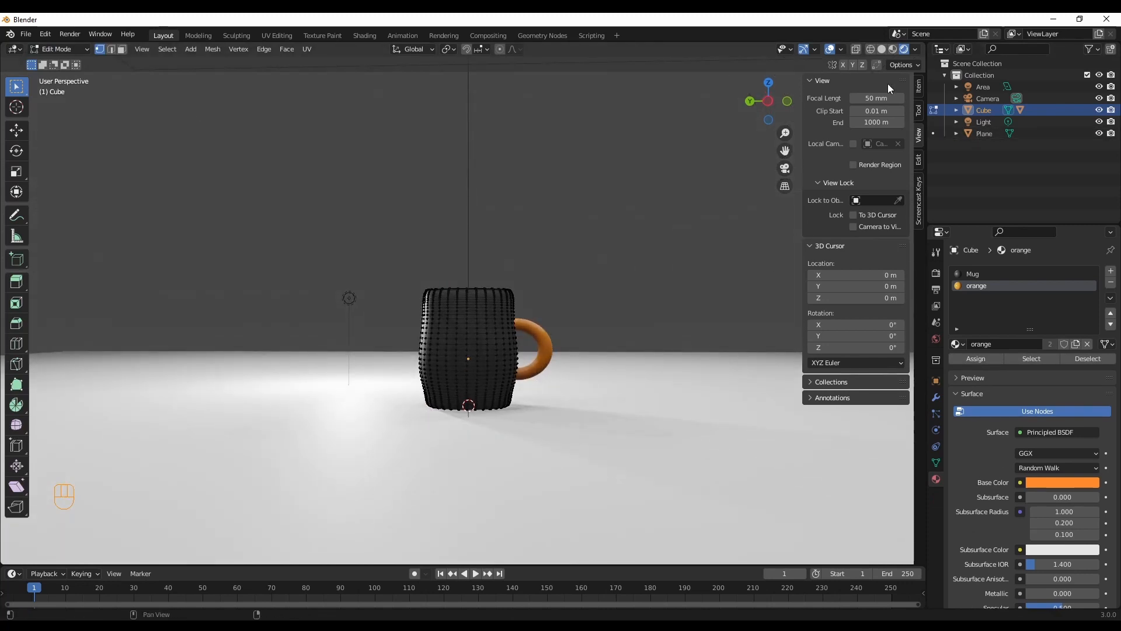
left_click(766, 104)
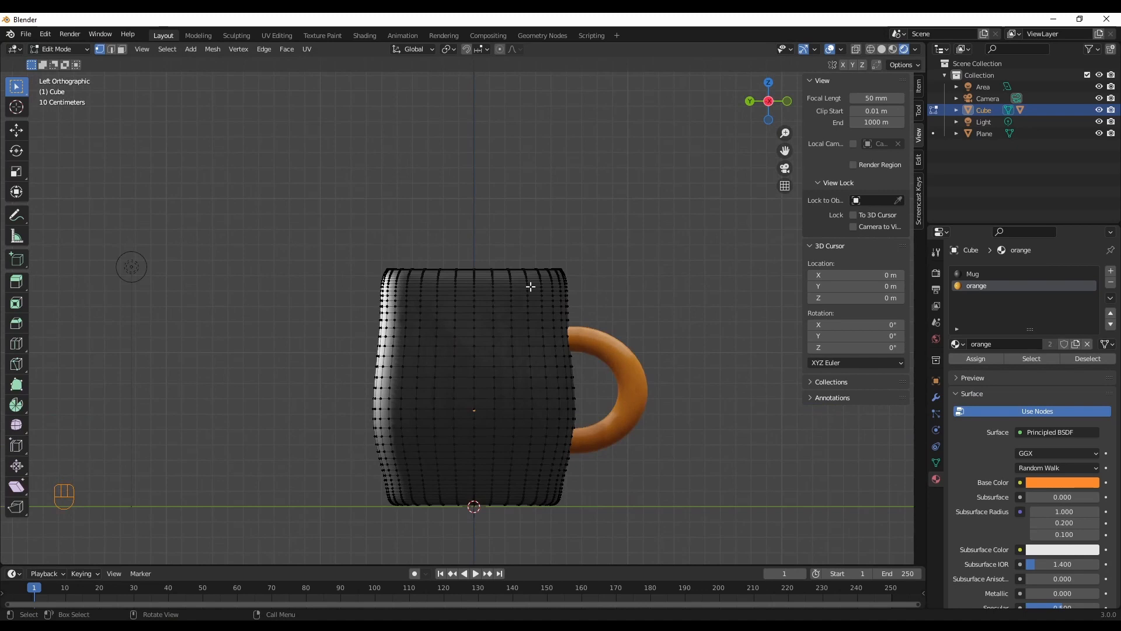
left_click_drag(551, 270, 350, 293)
left_click(871, 50)
left_click_drag(630, 235, 350, 295)
Assign the orange material to the selected rim band and return to Object Mode with rendered shading.
middle_click_drag(443, 306, 658, 357)
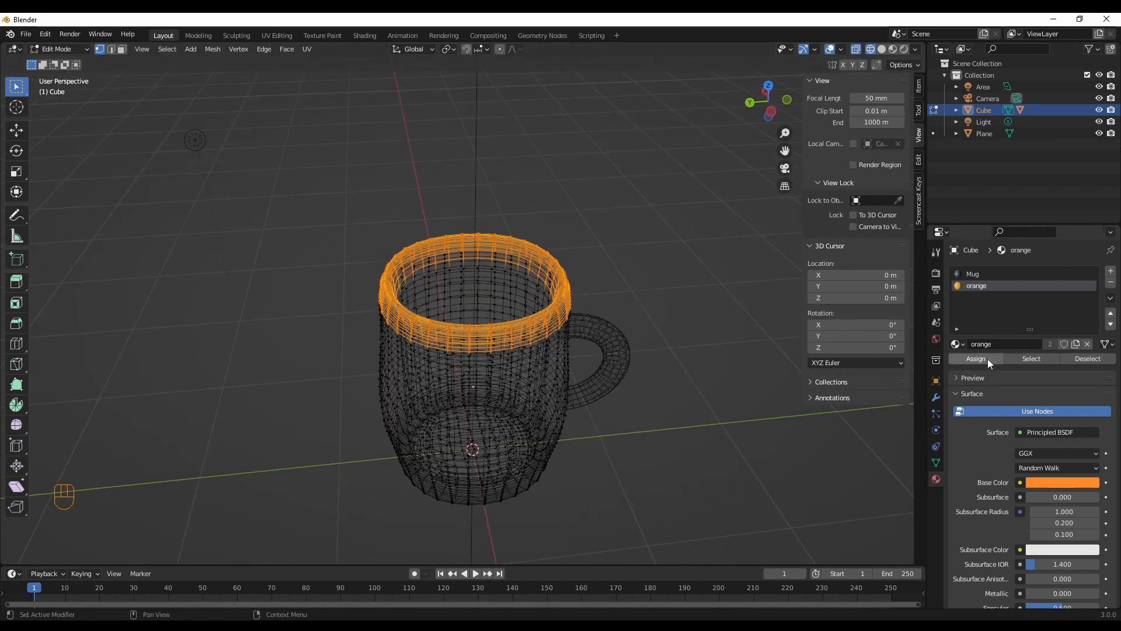
left_click(898, 50)
mouse_move(643, 284)
middle_mouse_down()
mouse_move(633, 382)
mouse_move(619, 268)
middle_mouse_up()
left_click(903, 50)
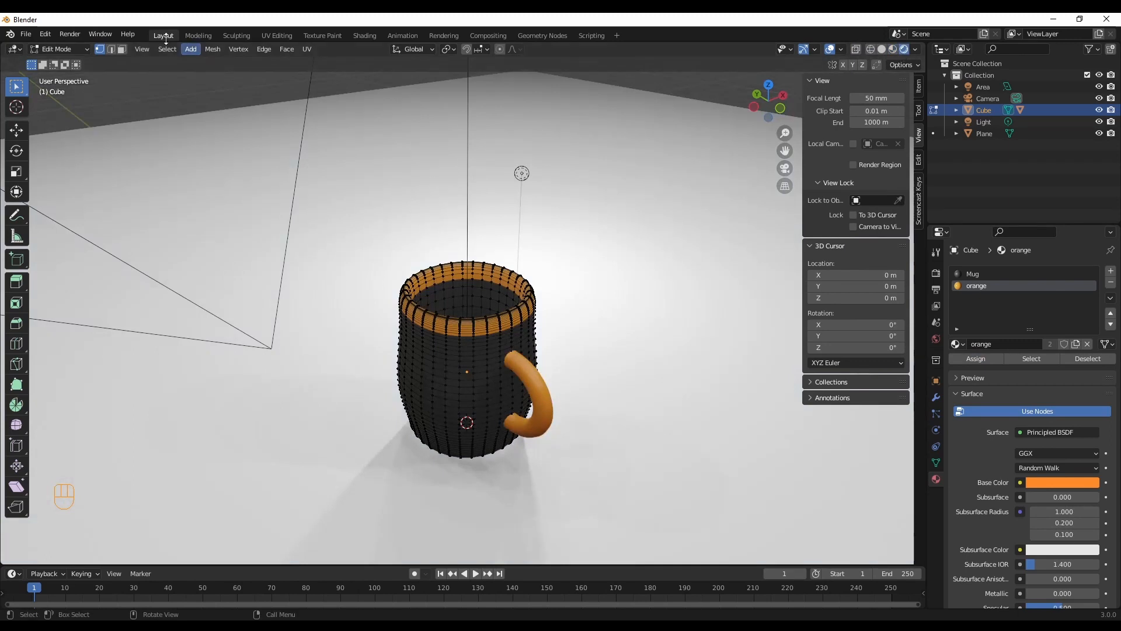
left_click(58, 49)
left_click(56, 60)
middle_click_drag(579, 344, 593, 368)
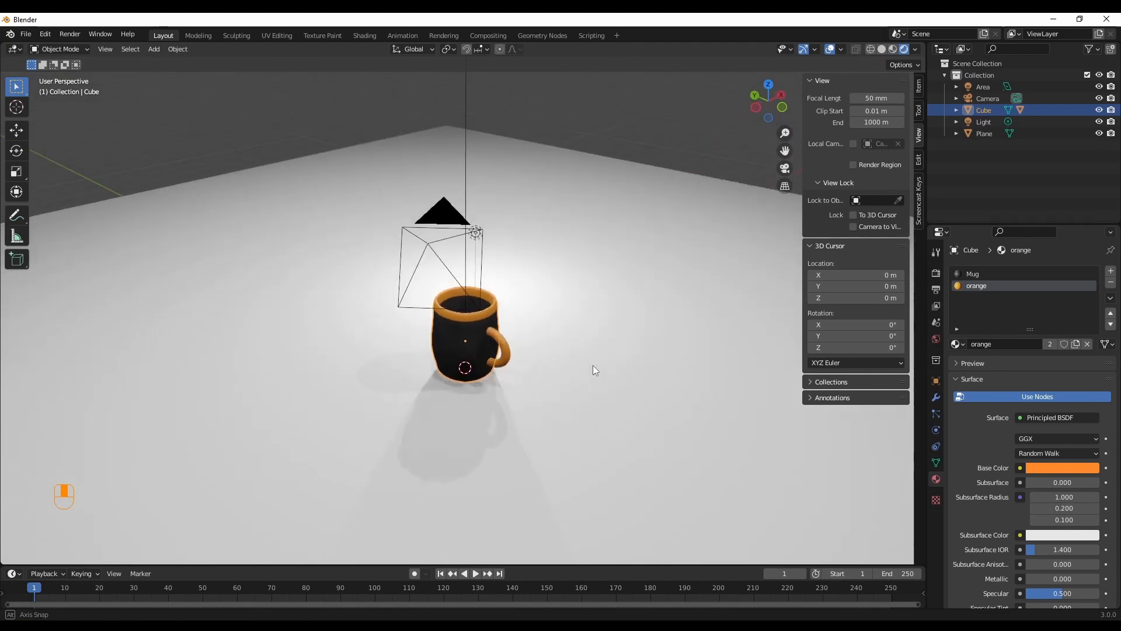
Render the camera view, examine the mug's orange rim and handle, and close the render window.
key("F12")
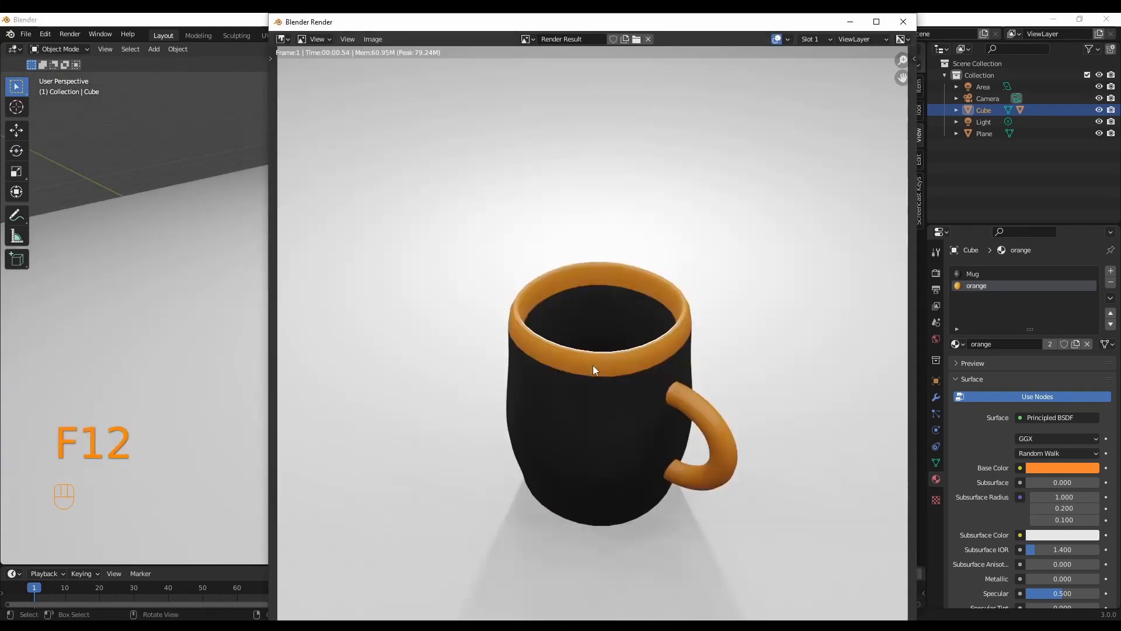
scroll(695, 459, "down", 3)
scroll(684, 453, "up", 3)
left_click(904, 22)
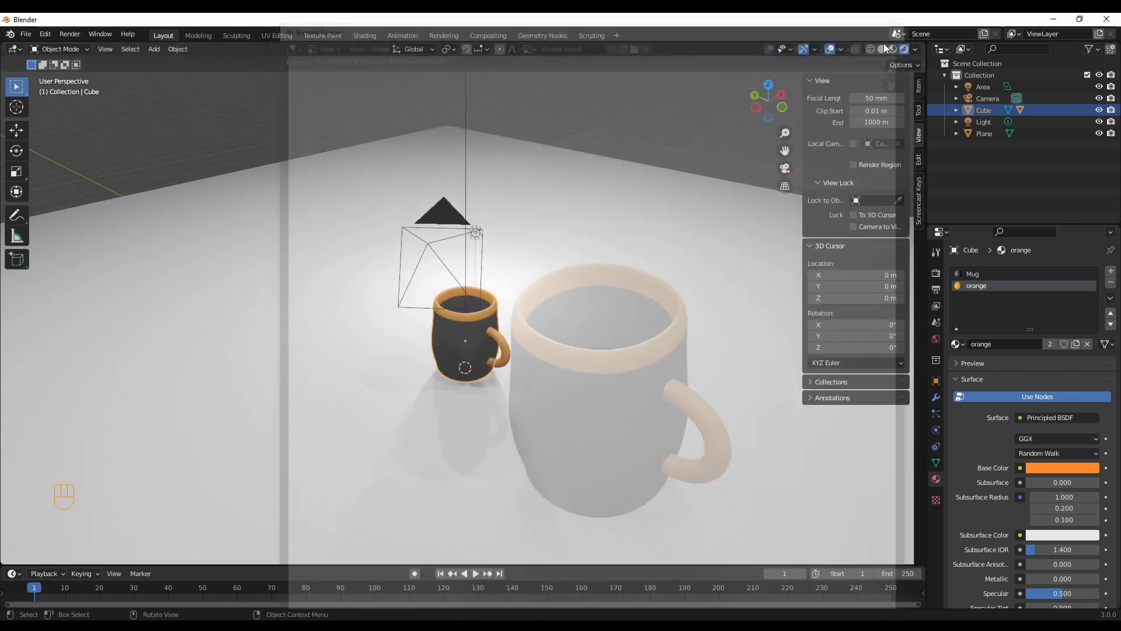
Duplicate the point light and move the copy about 6 m in the negative X direction, to the mug's other side.
left_click(481, 229)
middle_click_drag(636, 253, 552, 242)
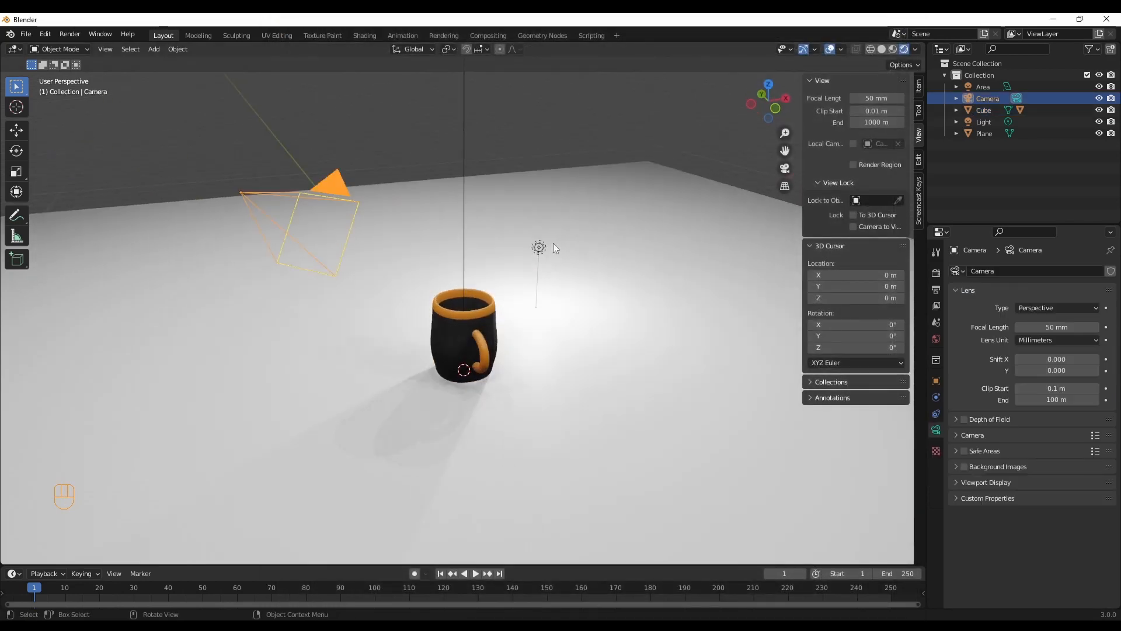
left_click(540, 243)
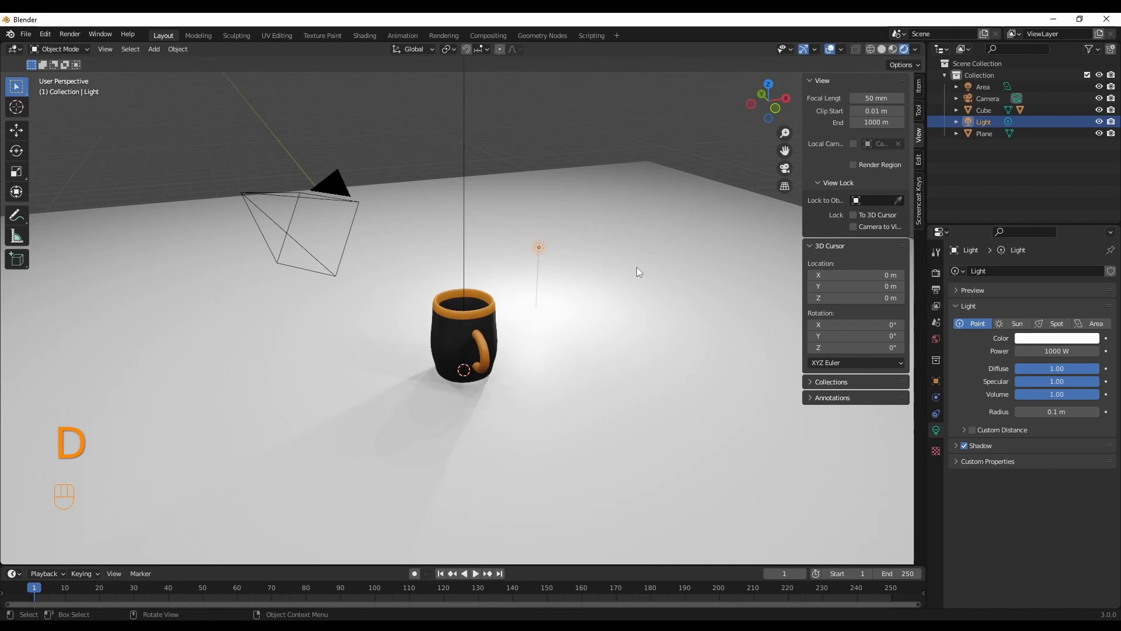
key("shift+d")
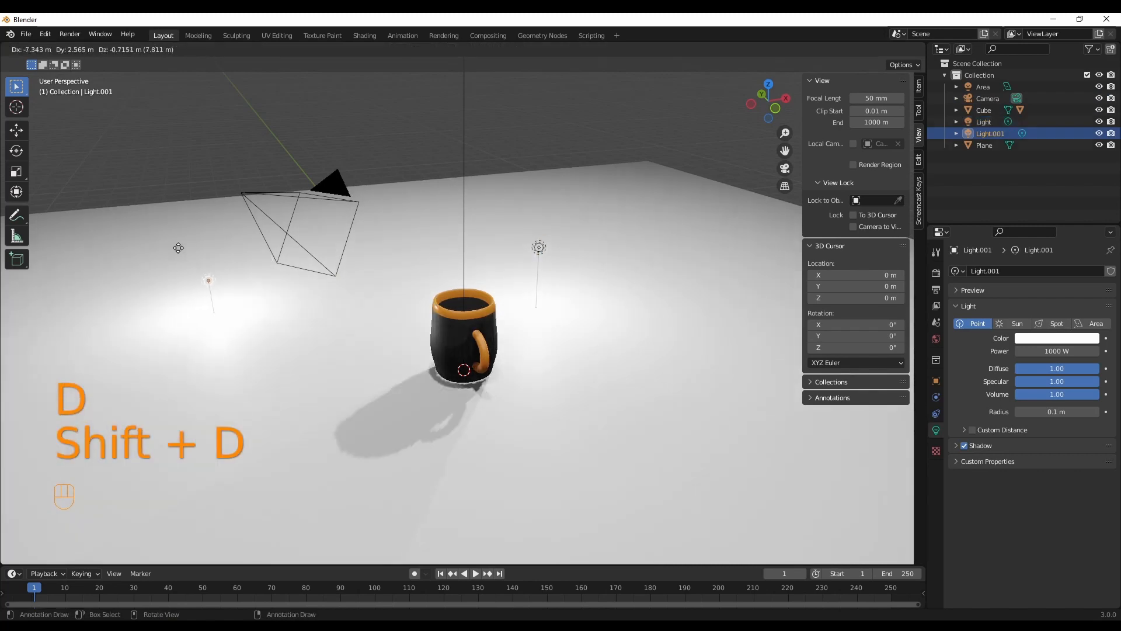
right_click(196, 245)
middle_click_drag(618, 309, 590, 294)
key("g")
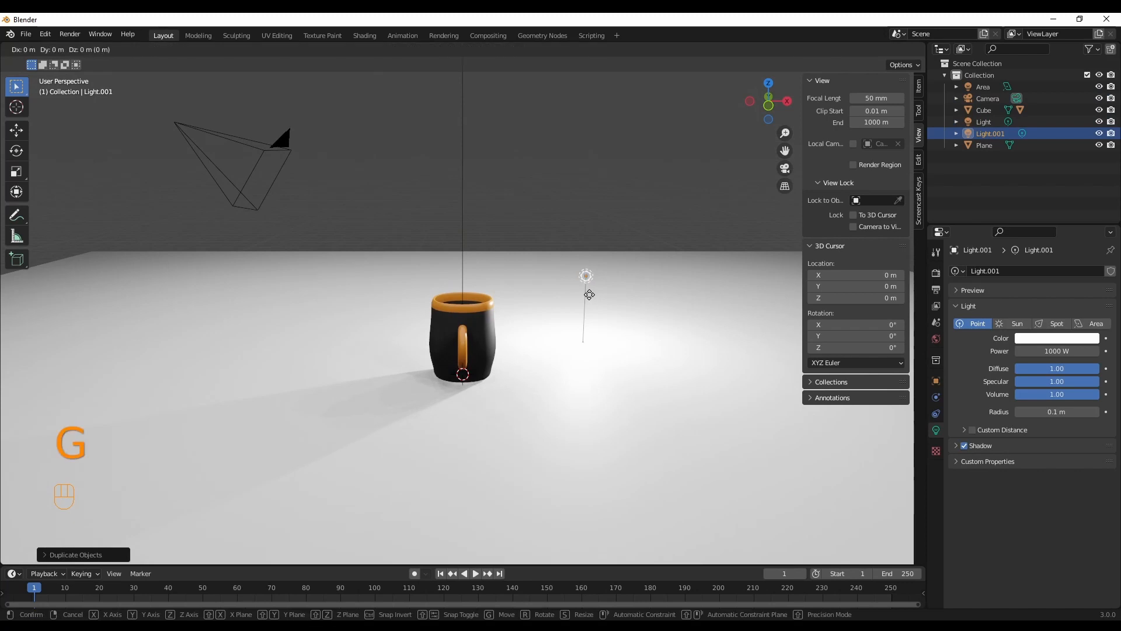
key("x")
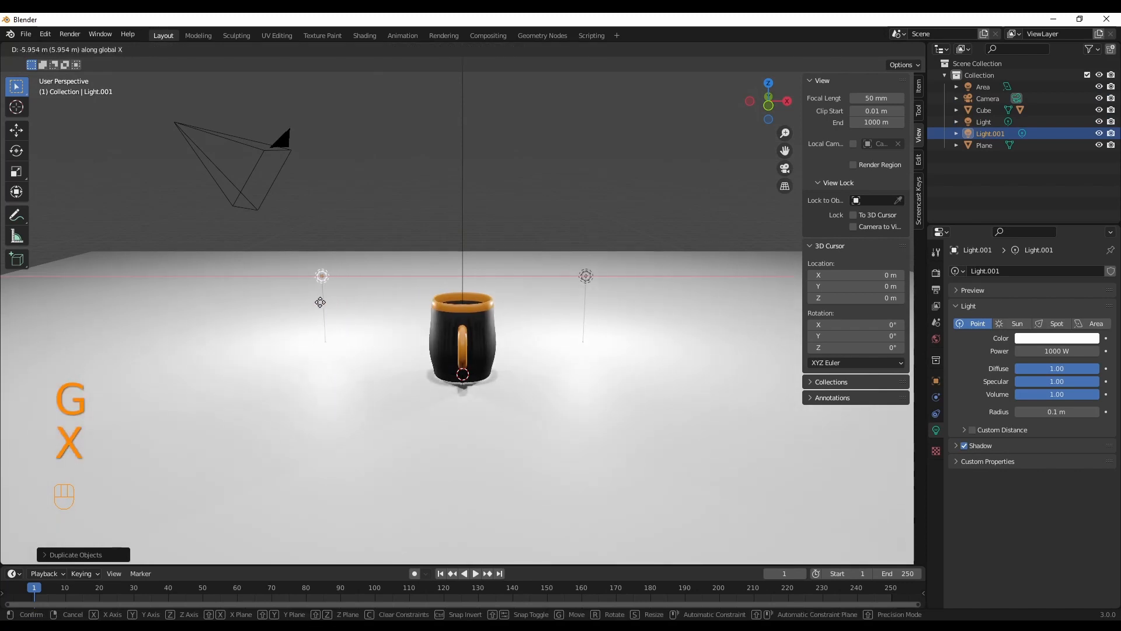
left_click(295, 303)
Tint the duplicated point light pale mint green, with hue 0.426, saturation 0.381 and value 1.000.
middle_click_drag(295, 303, 468, 388)
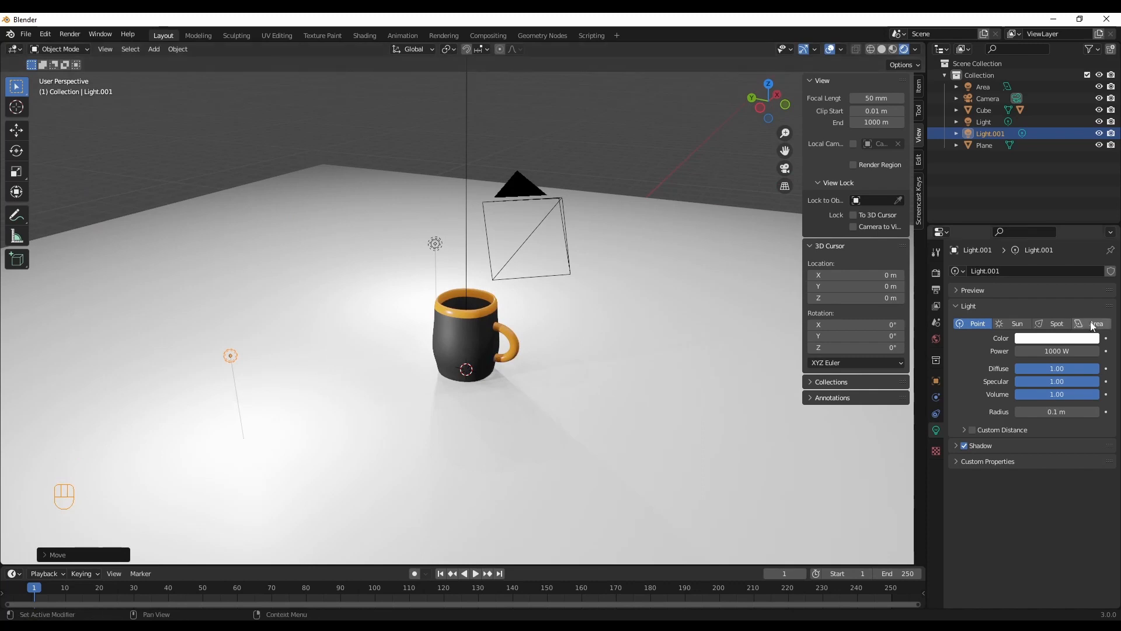
left_click(1054, 338)
left_click(1036, 253)
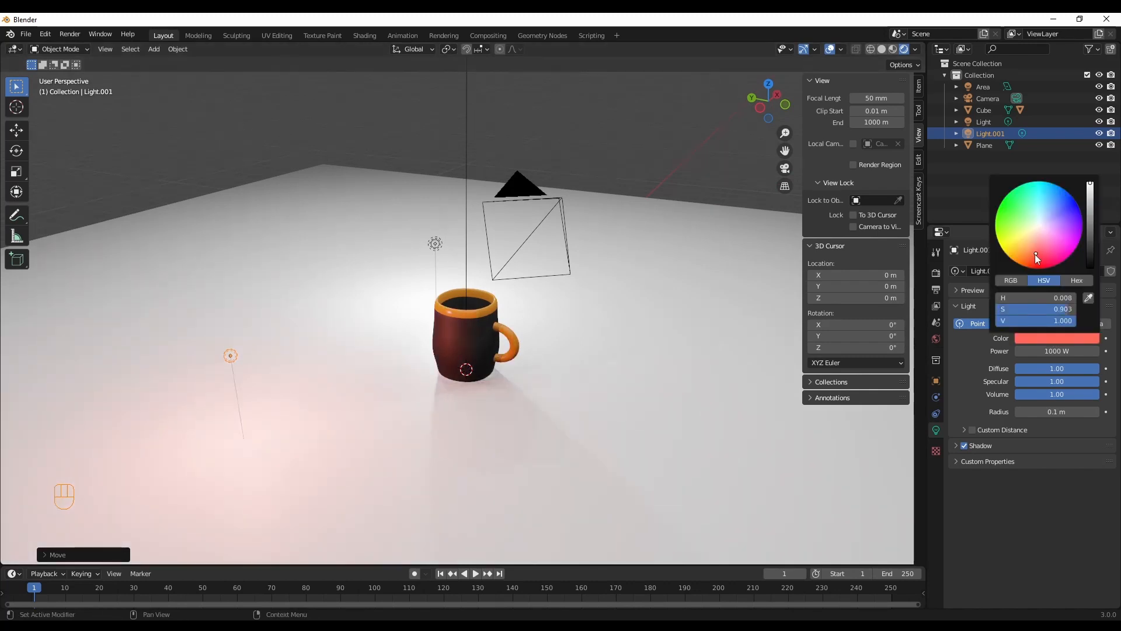
left_click(1023, 247)
left_click(1067, 212)
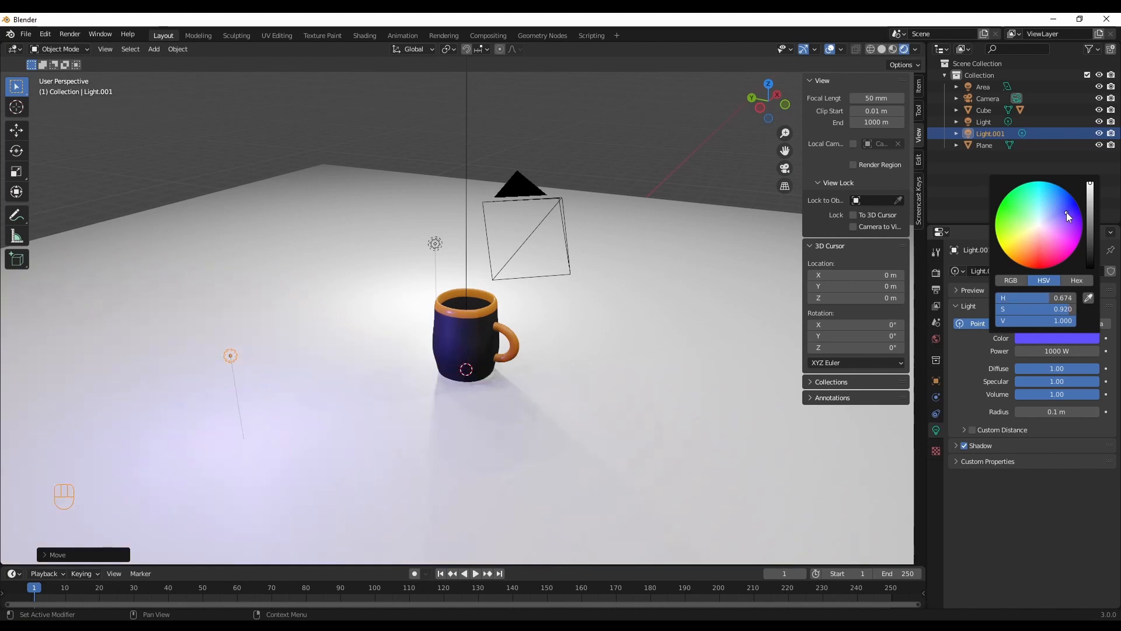
left_click(1036, 219)
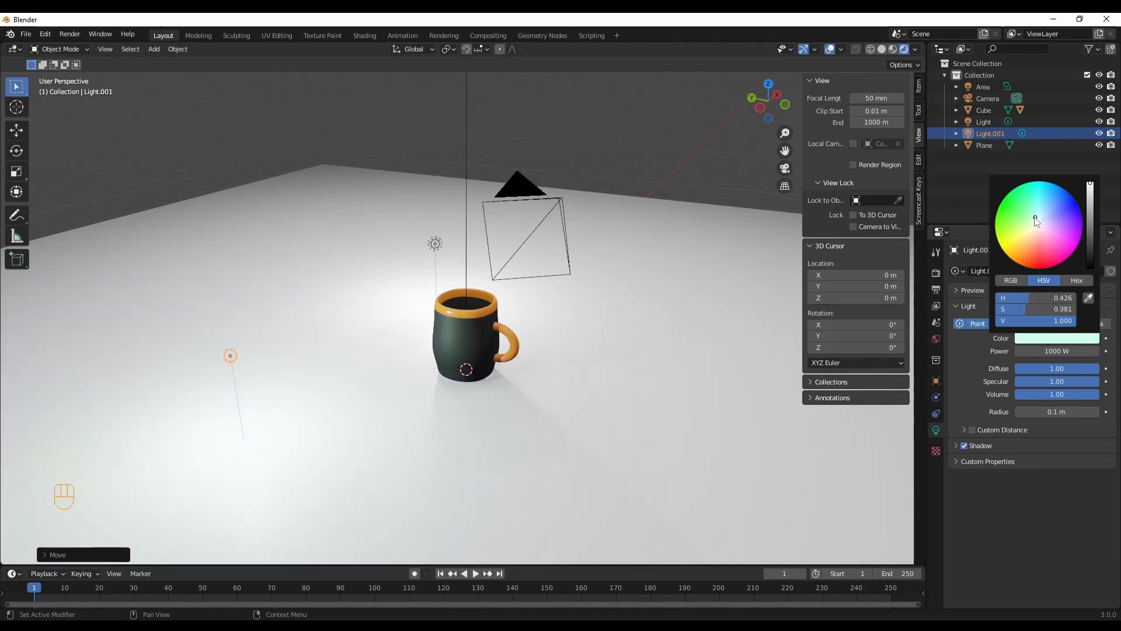
Give the floor plane a new material with a bright blue base color and a roughness of 0.815.
left_click(660, 415)
left_click(1008, 323)
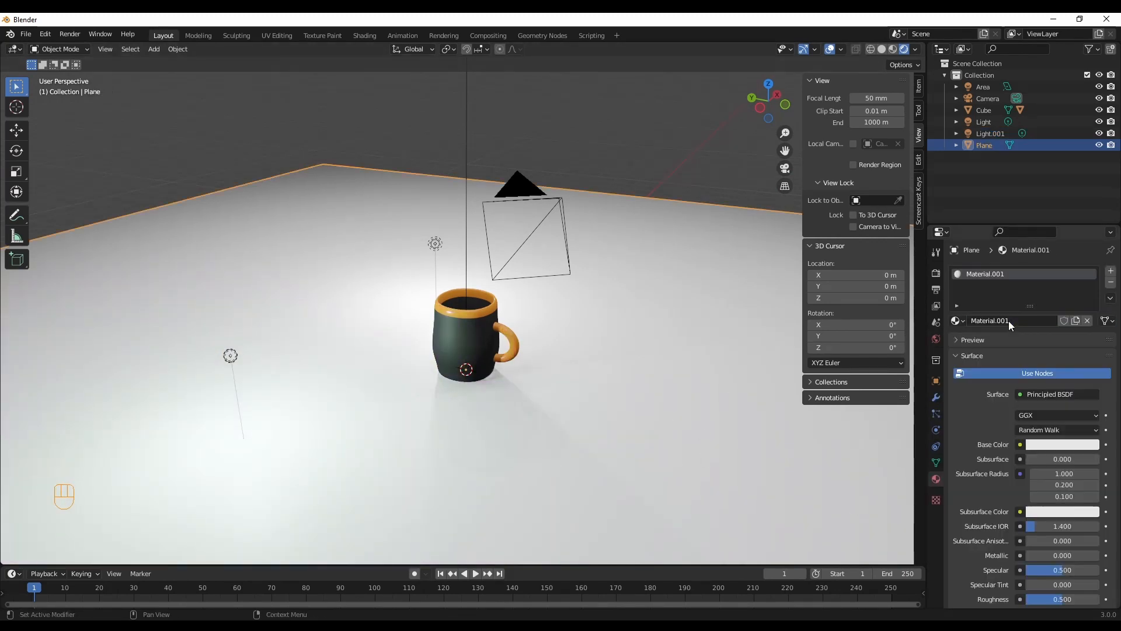
left_click(1072, 445)
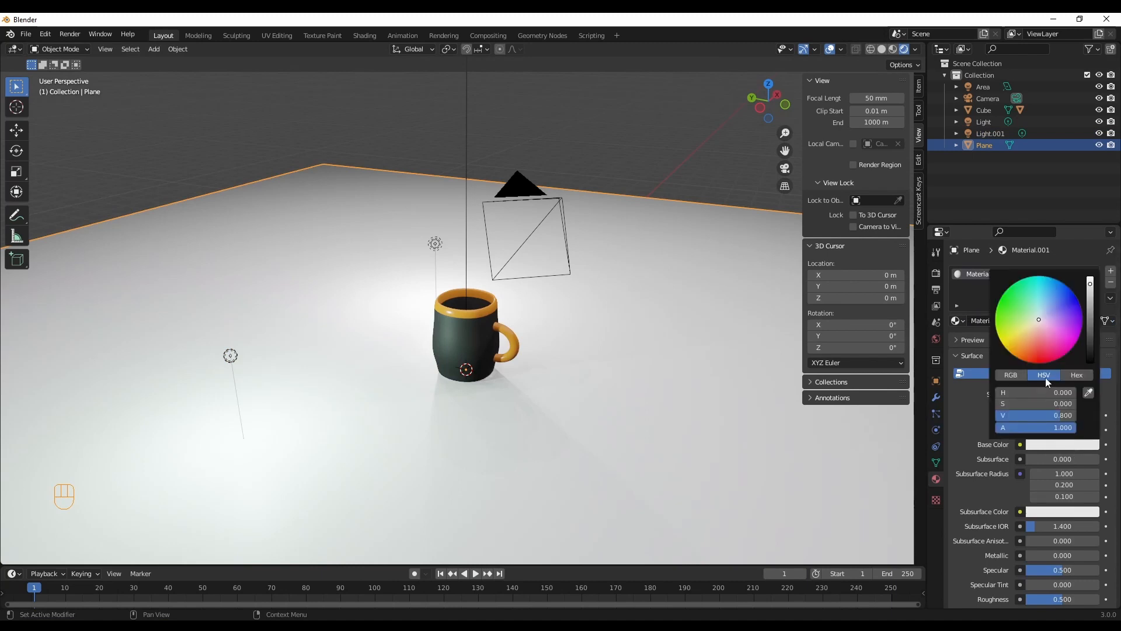
left_click(1036, 355)
left_click(1038, 343)
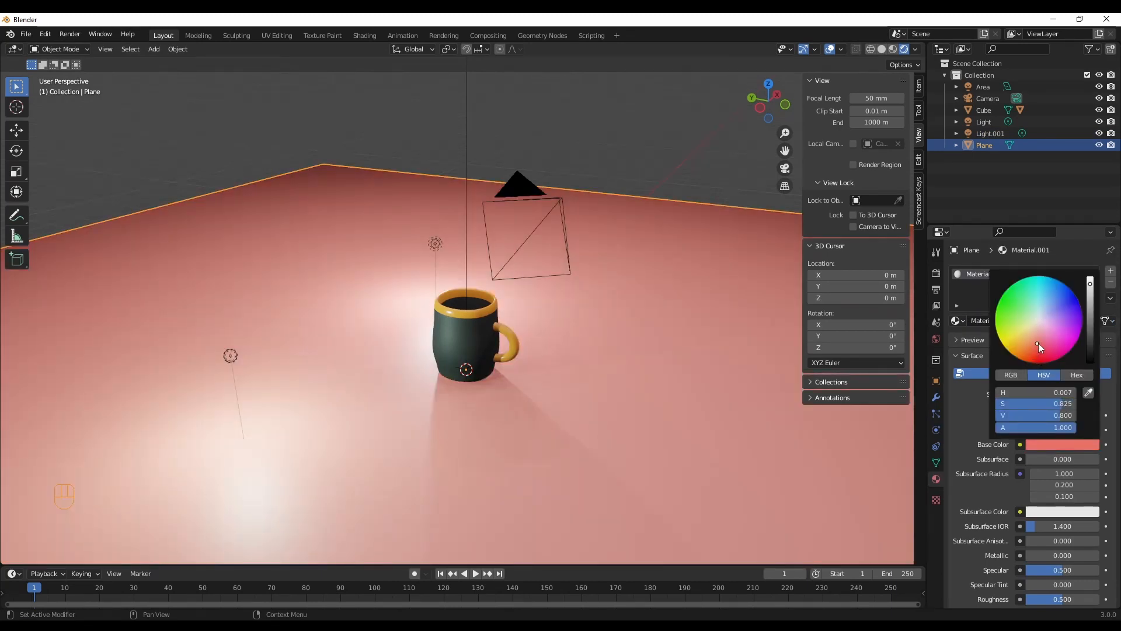
left_click(1042, 358)
left_click(1068, 349)
left_click(1042, 337)
left_click(1017, 338)
left_click(1037, 316)
left_click(1005, 306)
left_click(1030, 291)
left_click(1060, 296)
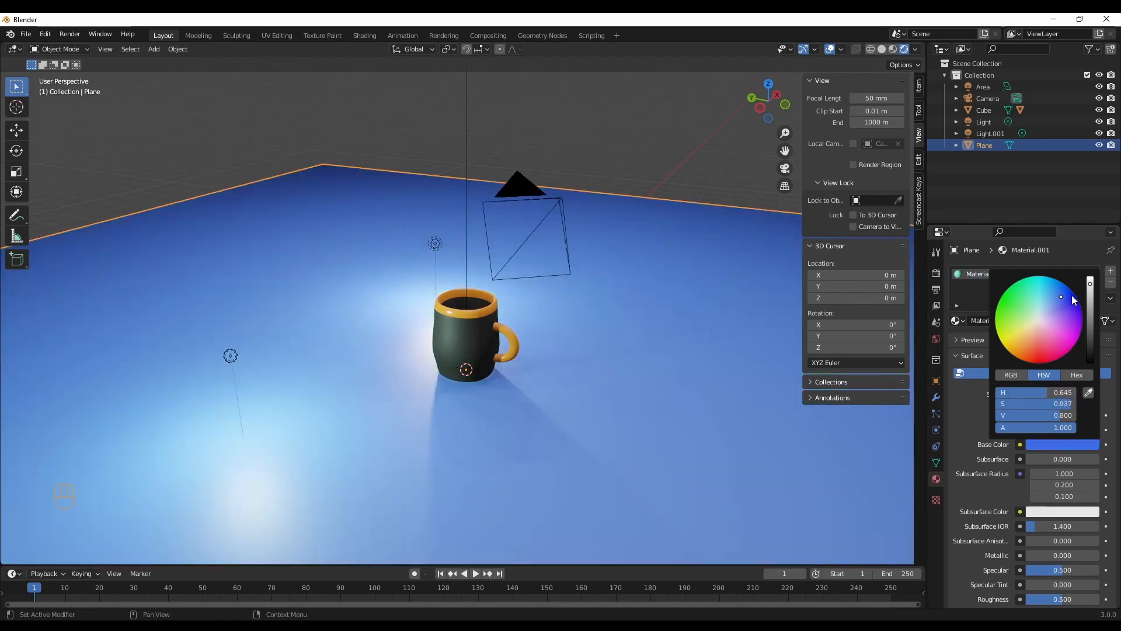
left_click(1045, 292)
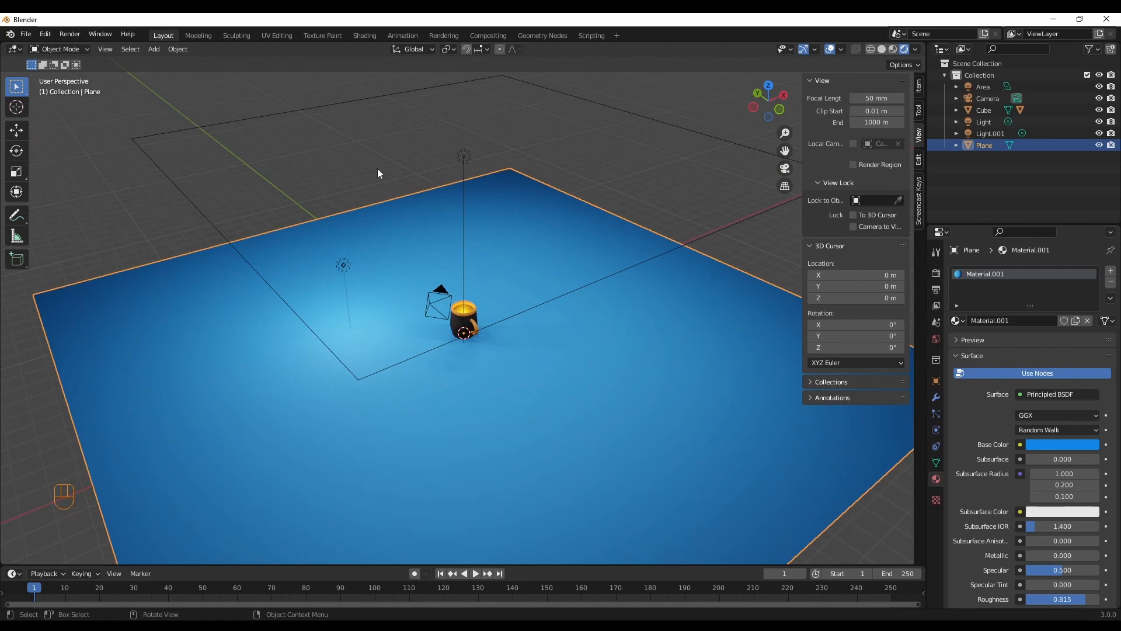
In Edit Mode, extrude the floor plane's two far adjacent edges upward along Z by about 8.2 m as back walls.
left_click(55, 51)
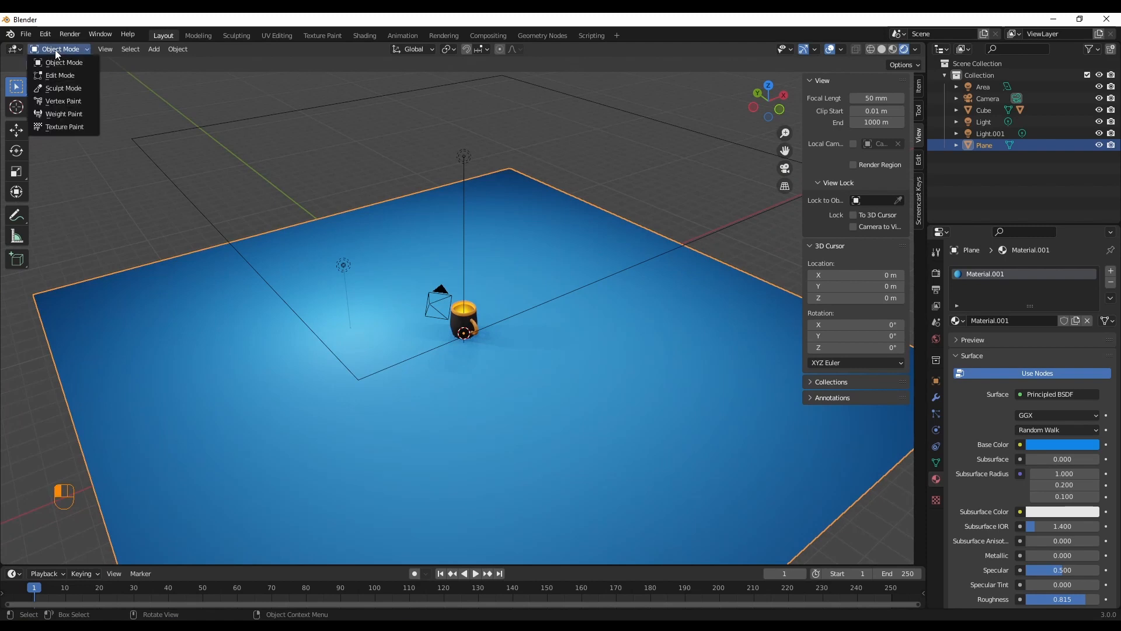
left_click(58, 69)
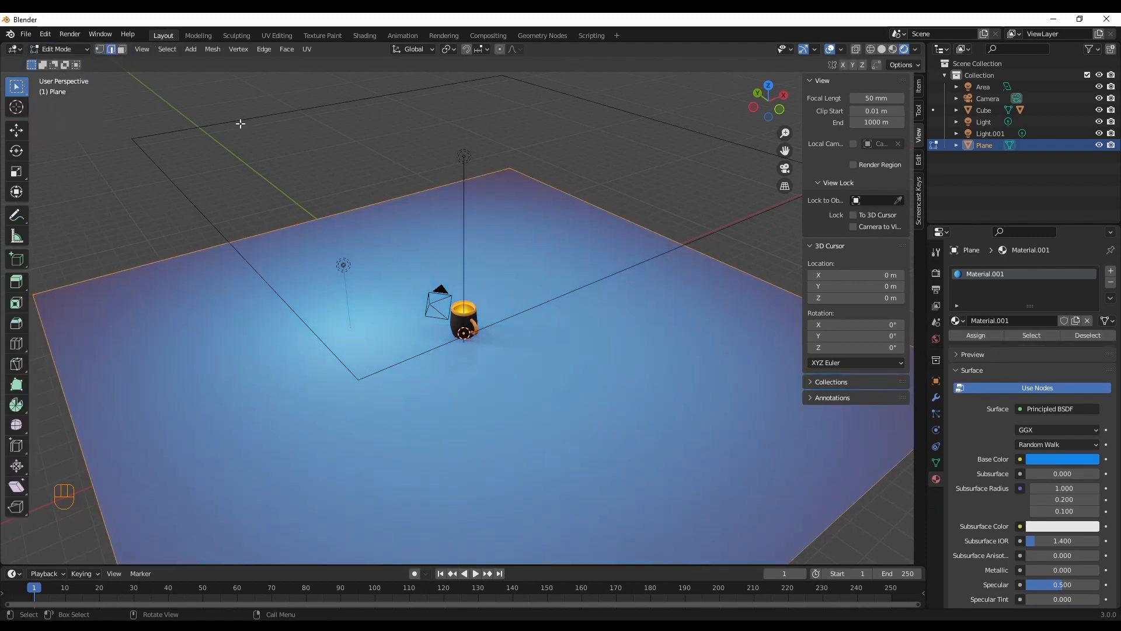
middle_click_drag(733, 302, 696, 280)
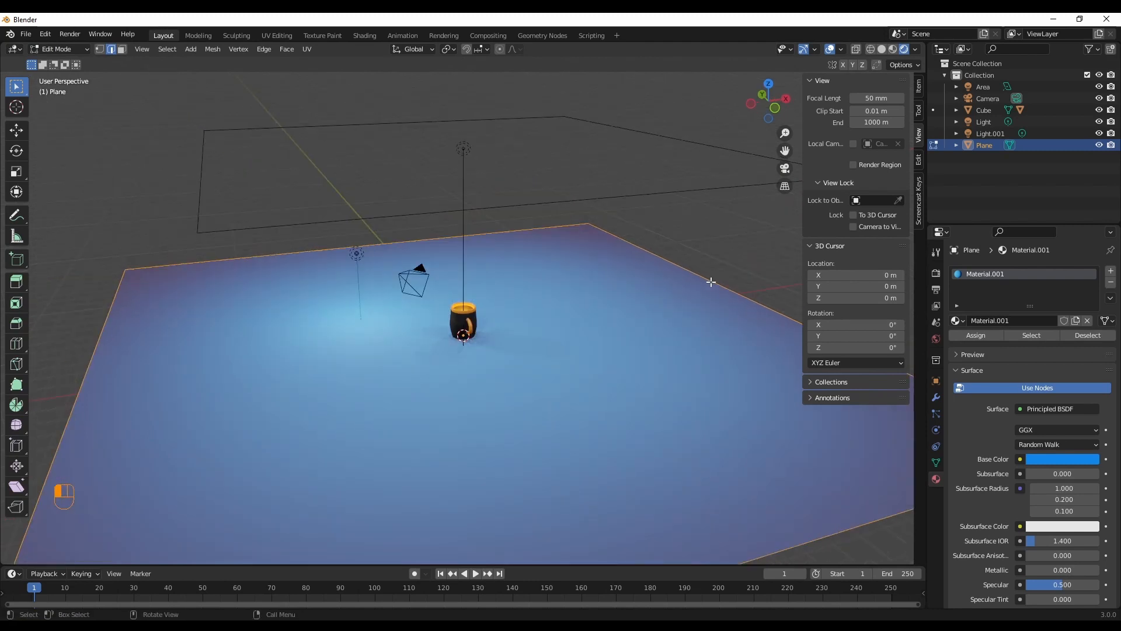
left_click(710, 283)
key("shift")
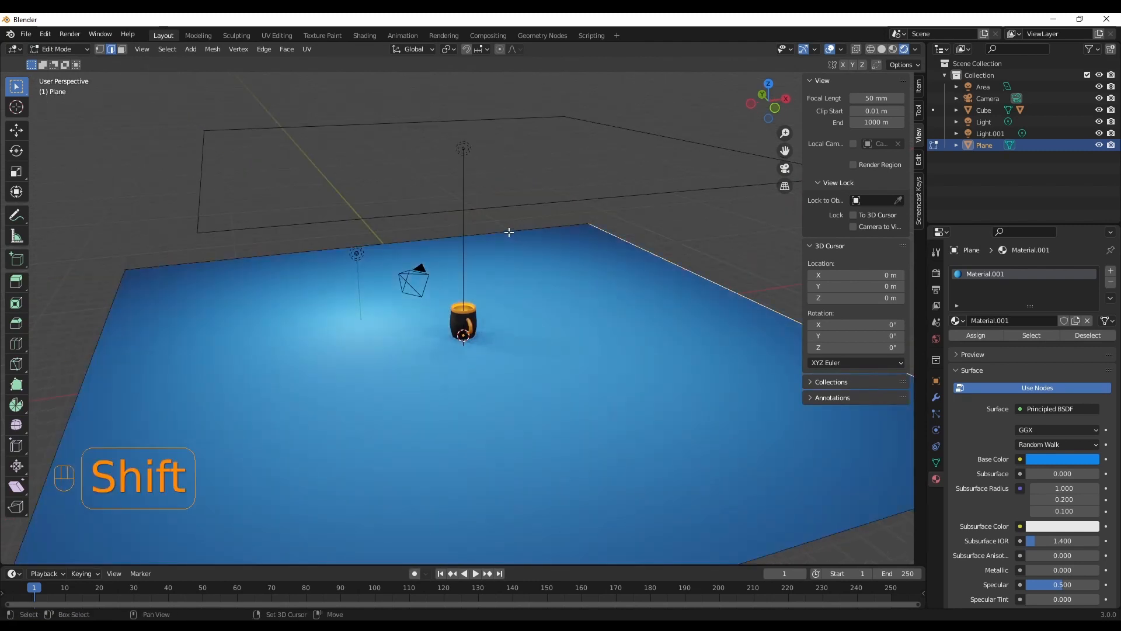
left_click(507, 231, "shift")
key("e")
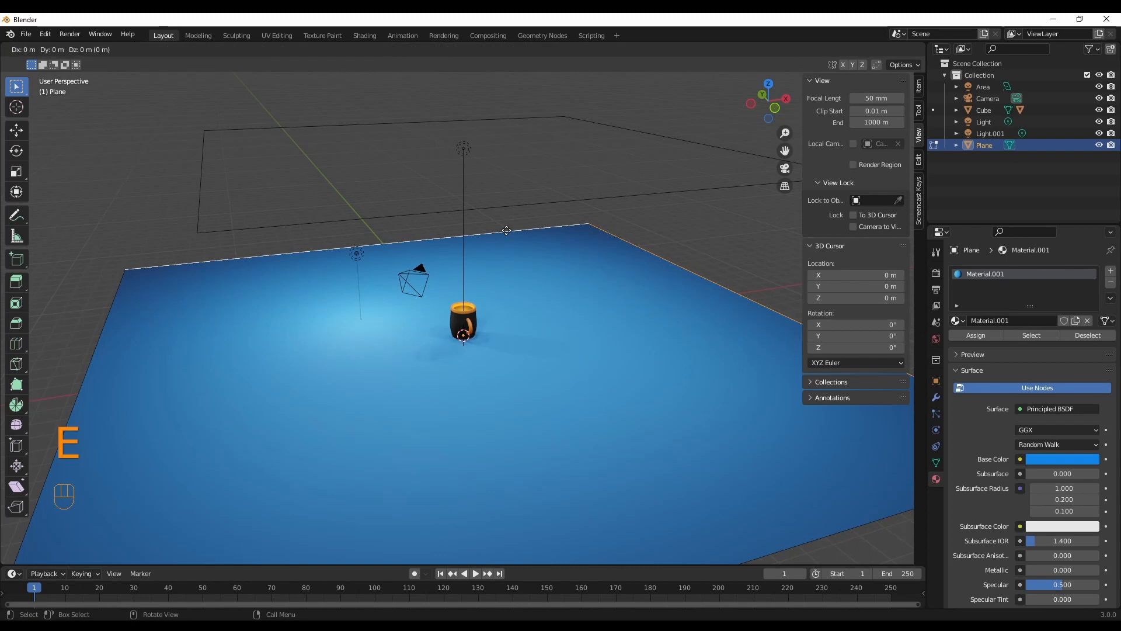
key("z")
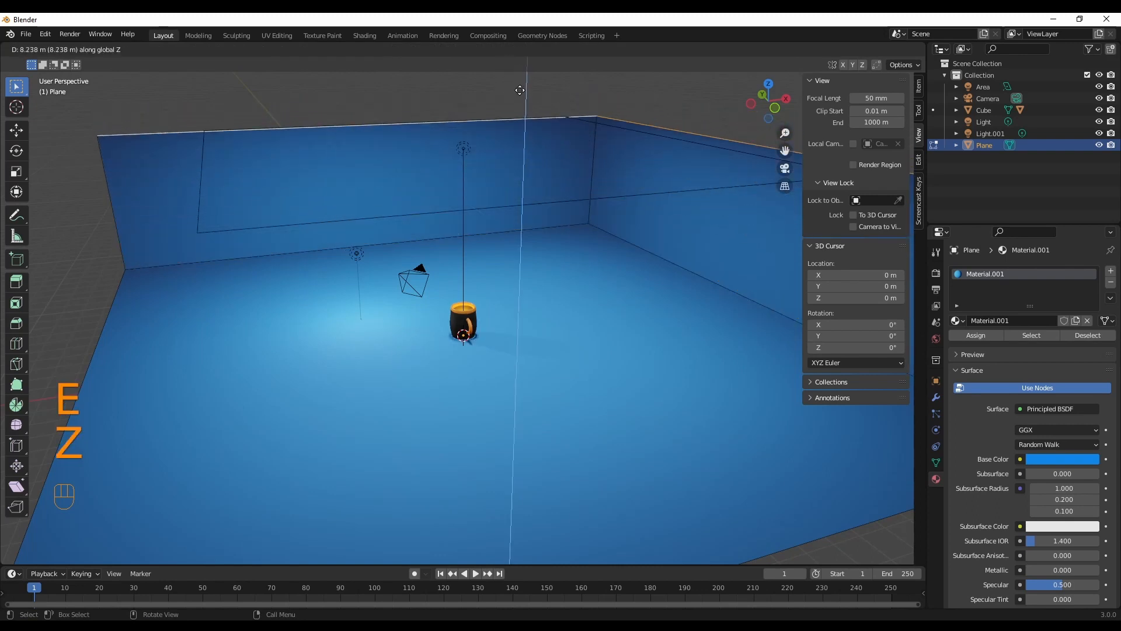
left_click(518, 82)
Render the camera view again, examine the mug against the blue background, and close the render window.
middle_click_drag(589, 358, 560, 411)
scroll(560, 413, "up", 4)
key("F12")
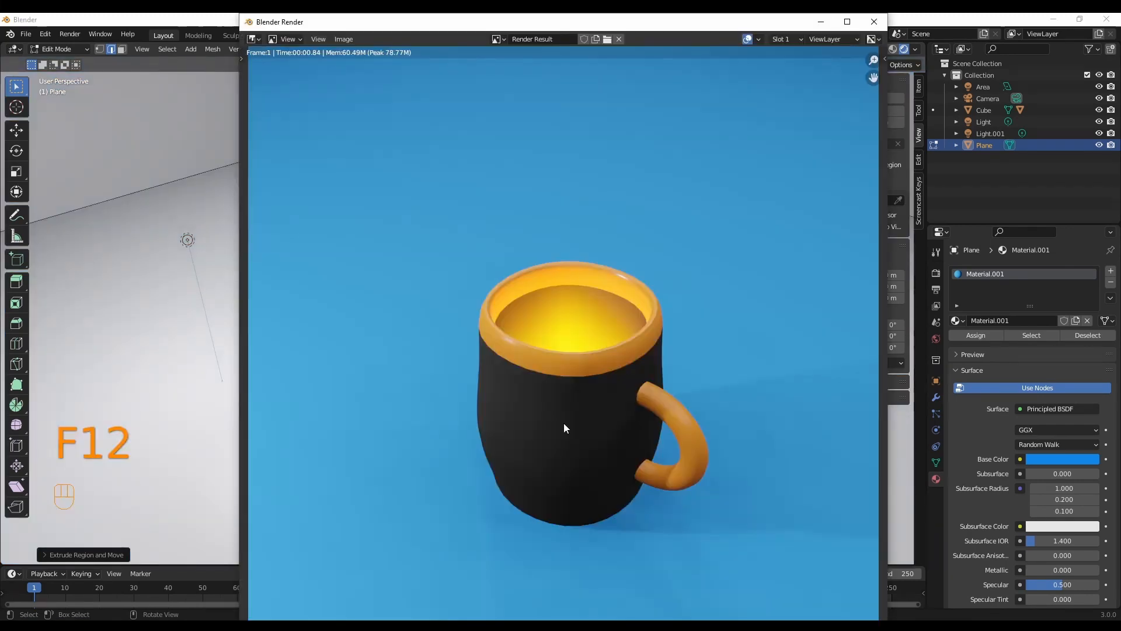
scroll(618, 450, "down", 2)
scroll(618, 461, "up", 2)
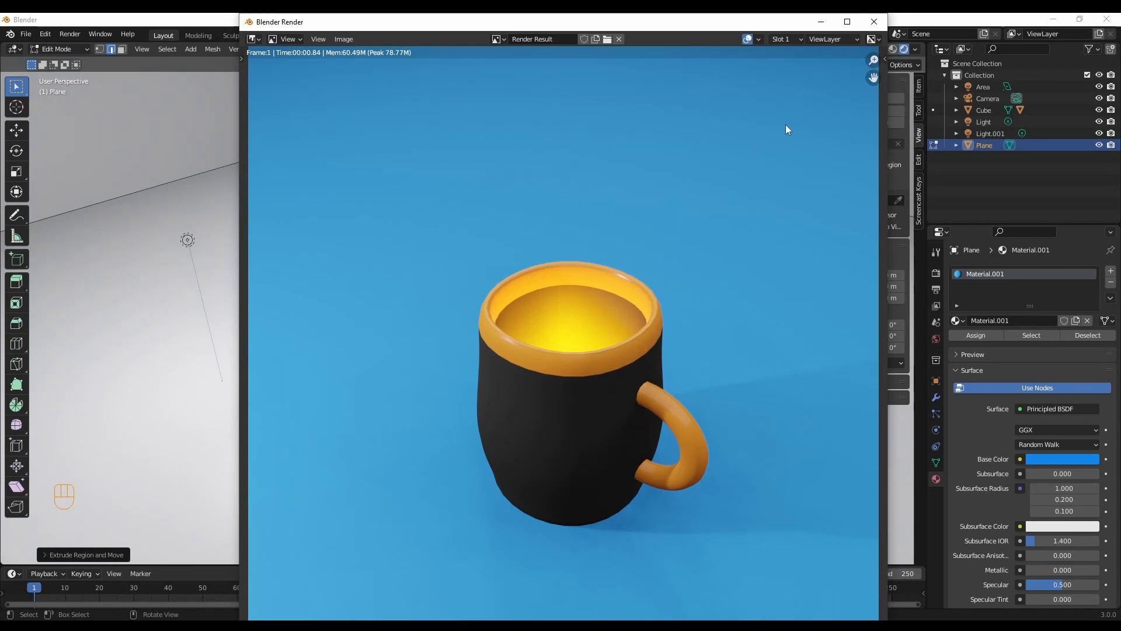
left_click(872, 23)
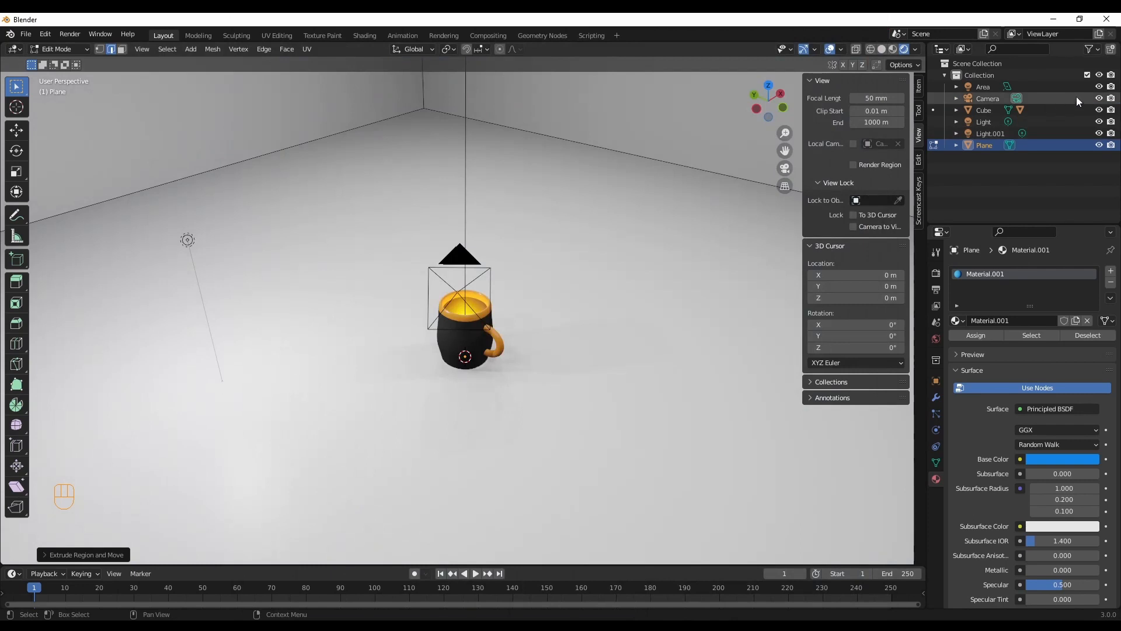
Return the floor plane to Object Mode with rendered shading and hide the original point light, Light, in the viewport.
left_click(893, 49)
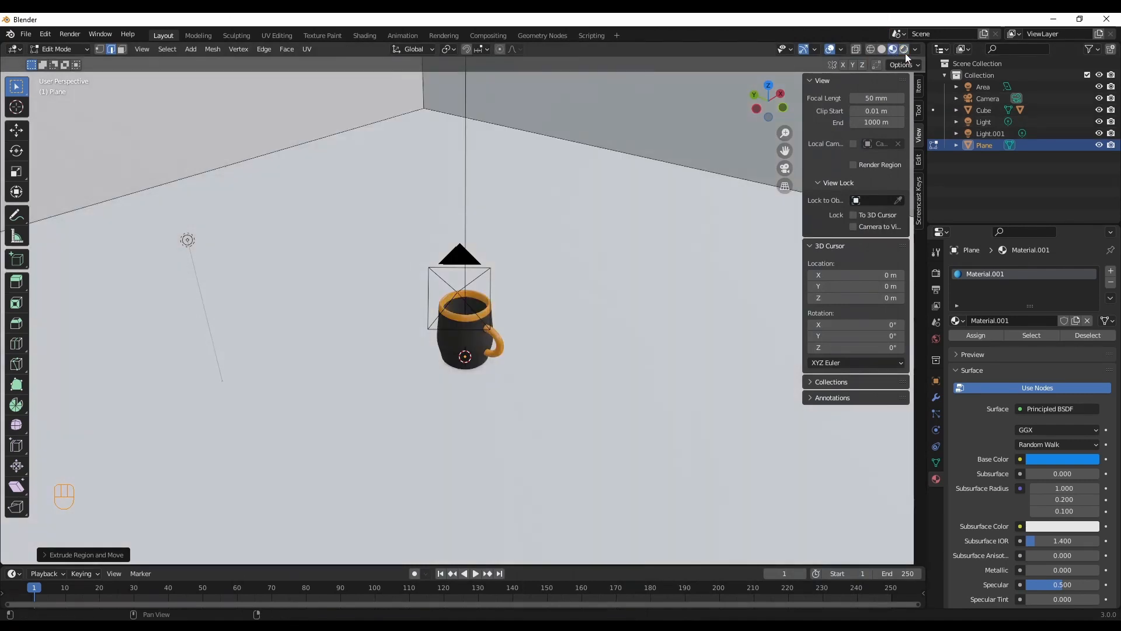
left_click(903, 50)
left_click(68, 49)
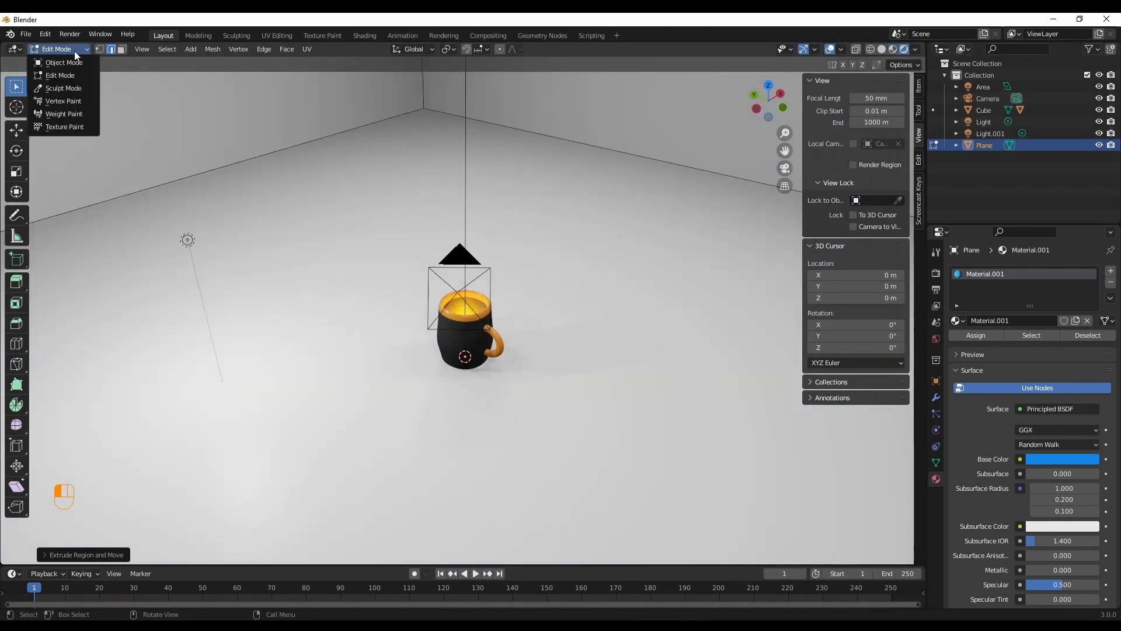
left_click(69, 62)
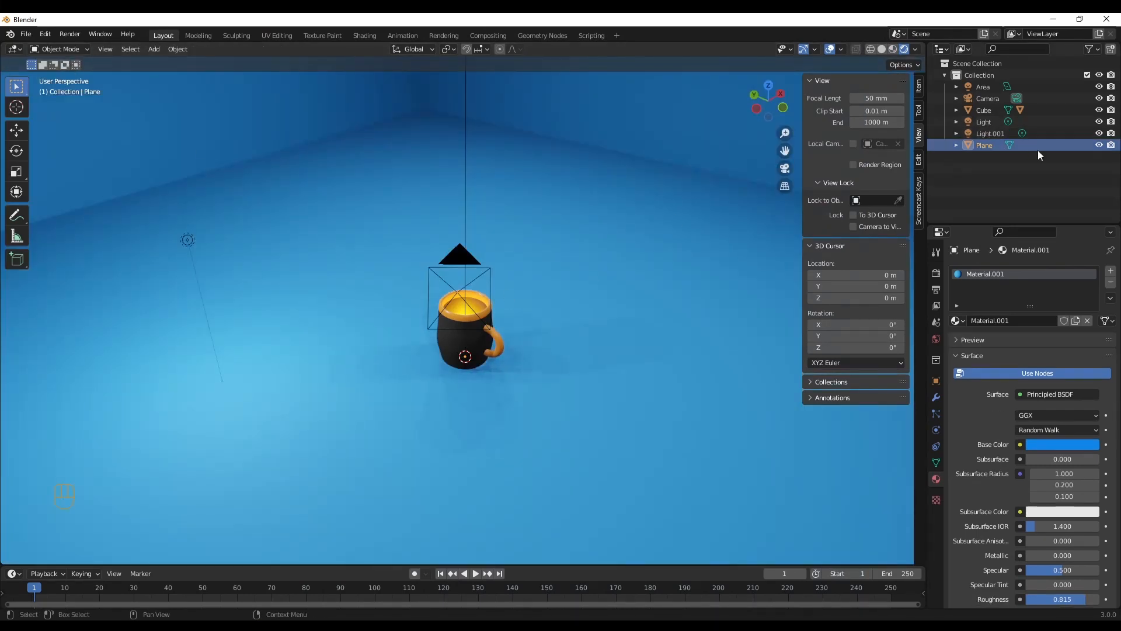
left_click(1099, 122)
Look through the camera, lock it to the view, and lower its angle to a nearly level view of the mug.
left_click(784, 168)
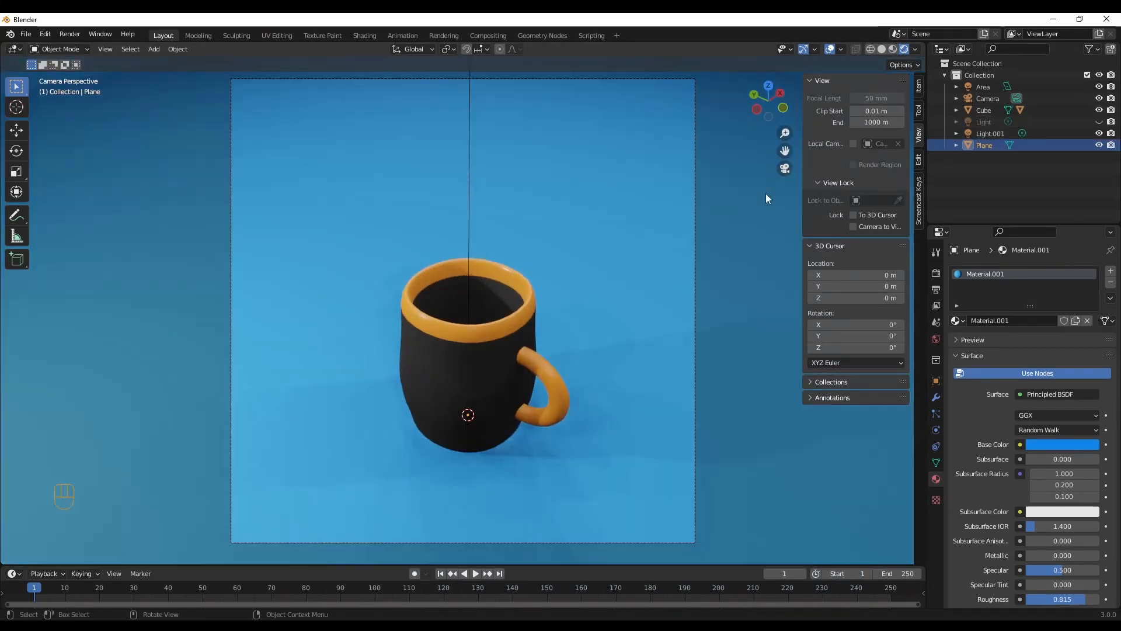
left_click(854, 227)
middle_click_drag(607, 353, 588, 310)
Fine-tune the mug's height along the Z axis so its base rests on the blue floor.
left_click(473, 380)
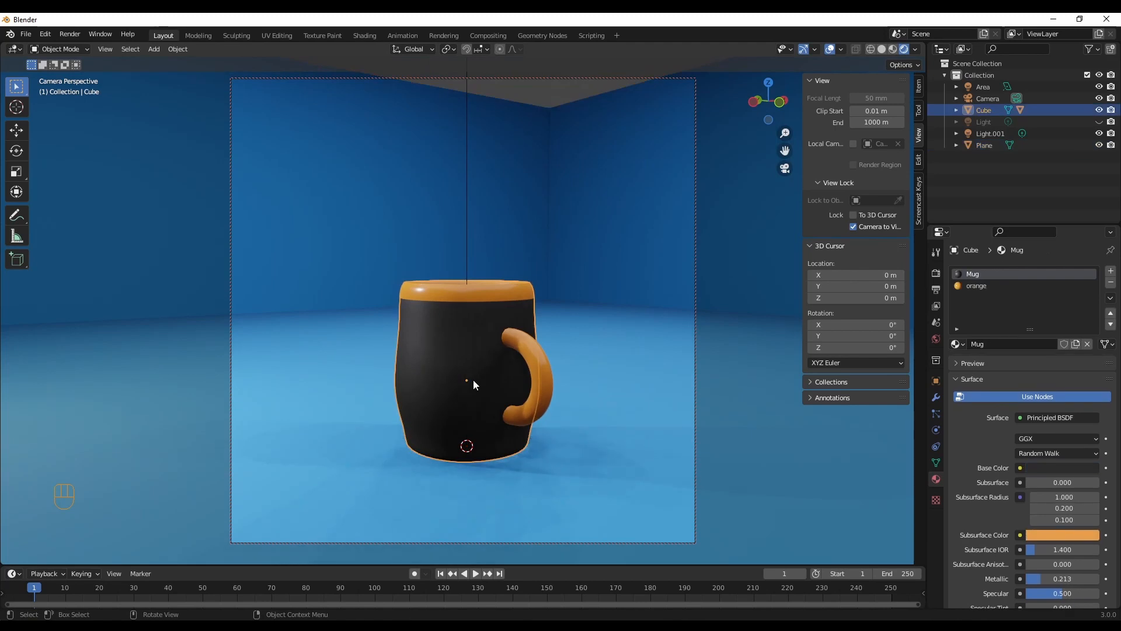
key("g")
key("z")
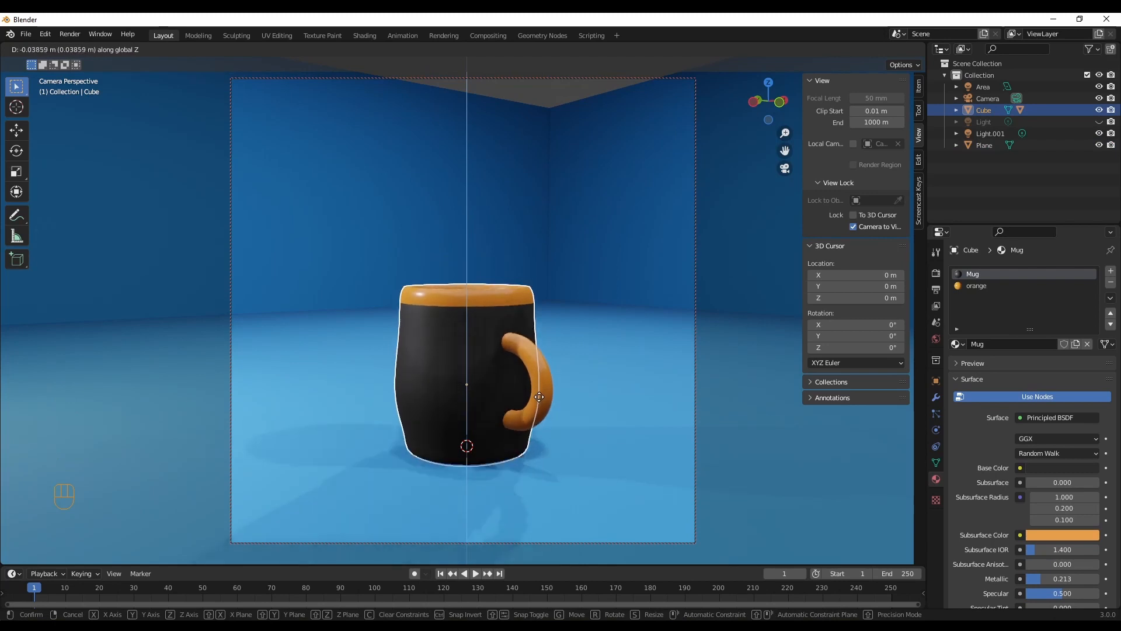
left_click(539, 393)
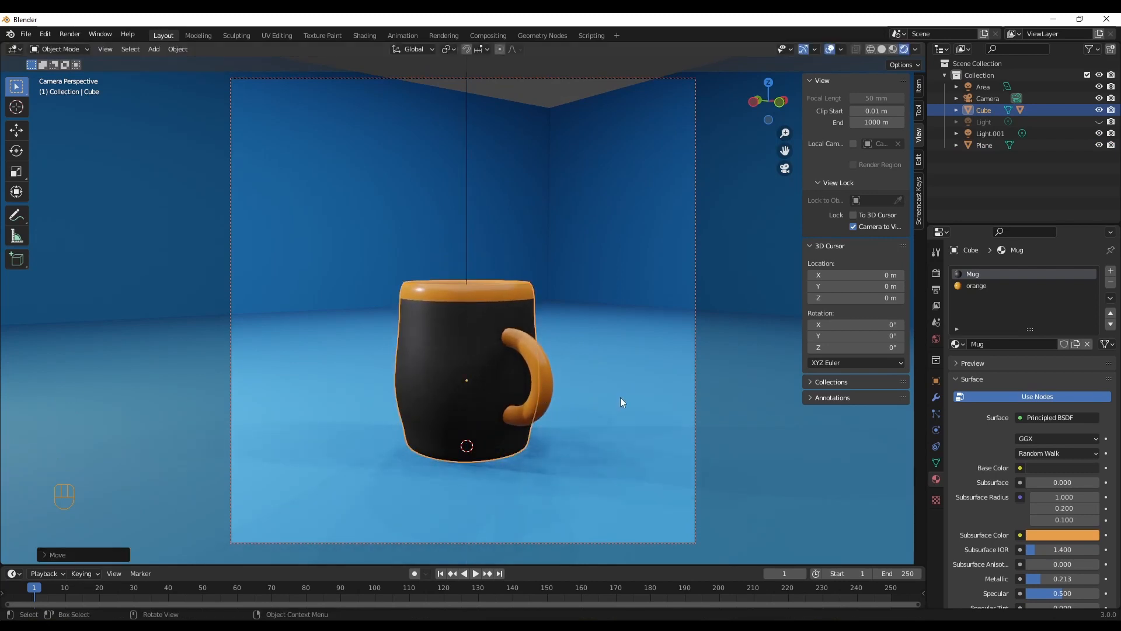
Reframe the locked camera on the mug from slightly above, with the handle at the side, and render the image.
middle_click_drag(534, 311, 593, 345)
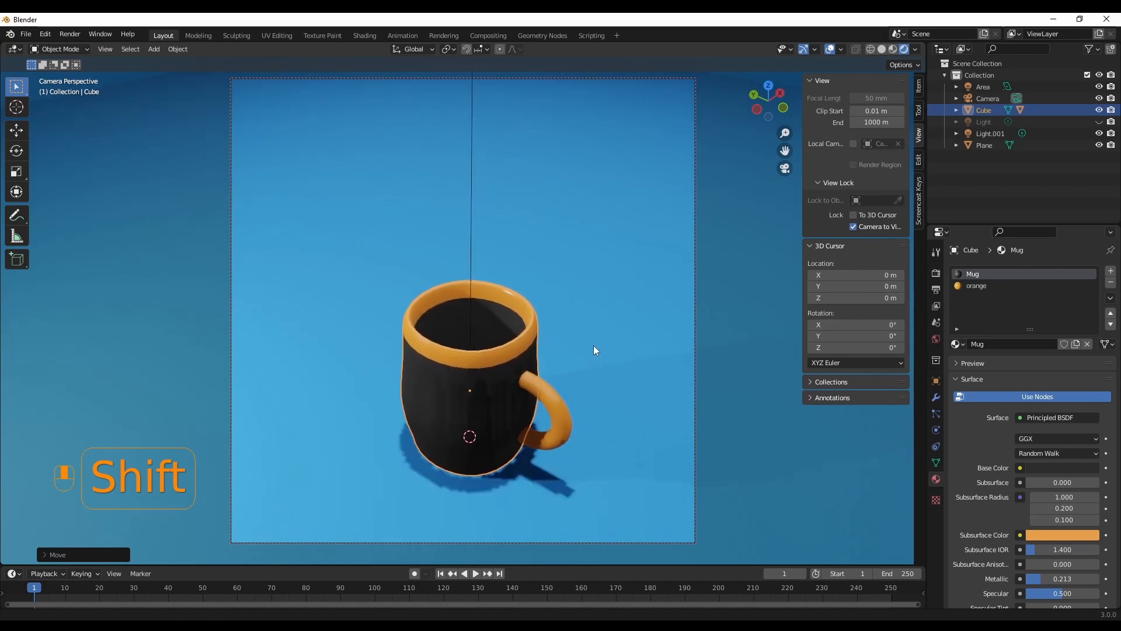
mouse_move(597, 408)
middle_mouse_down()
mouse_move(599, 384)
mouse_move(609, 393)
middle_mouse_up()
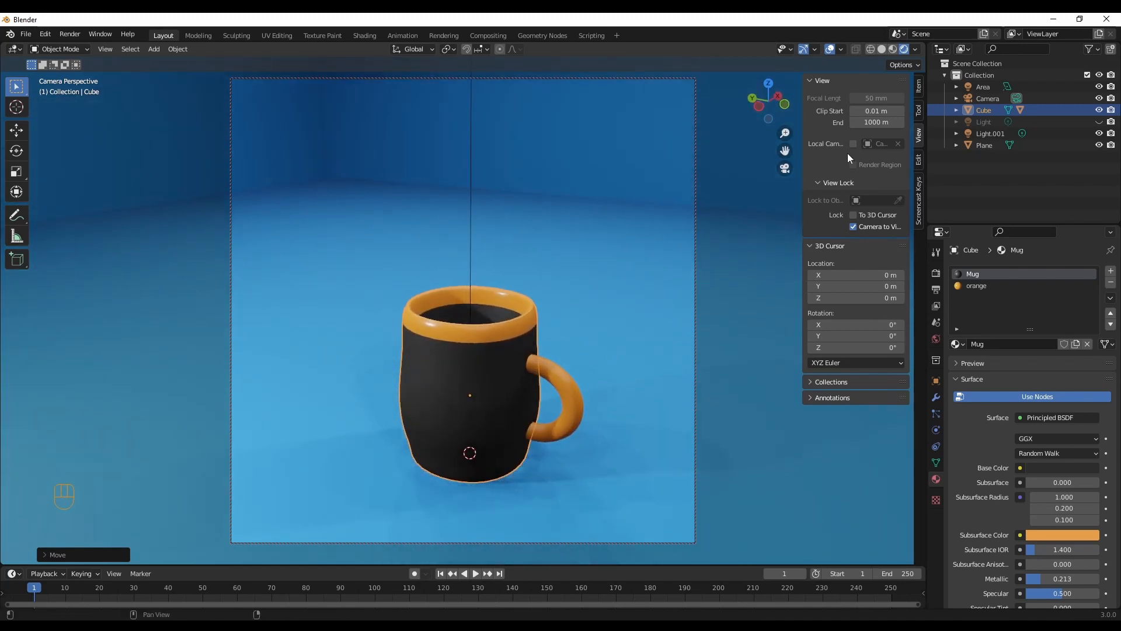
key("F12")
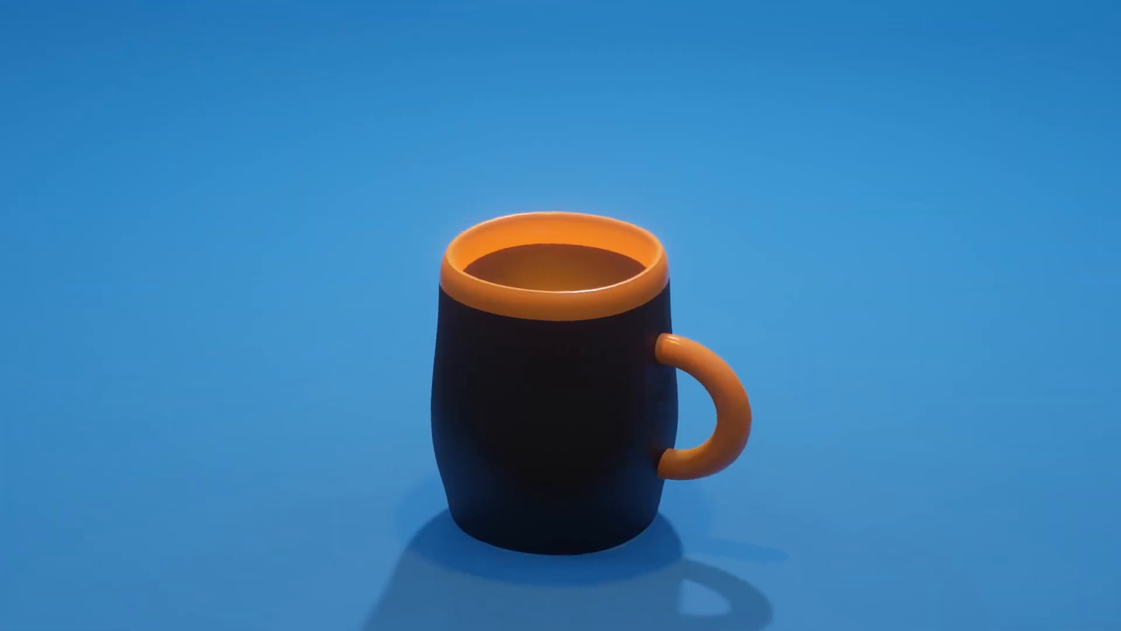